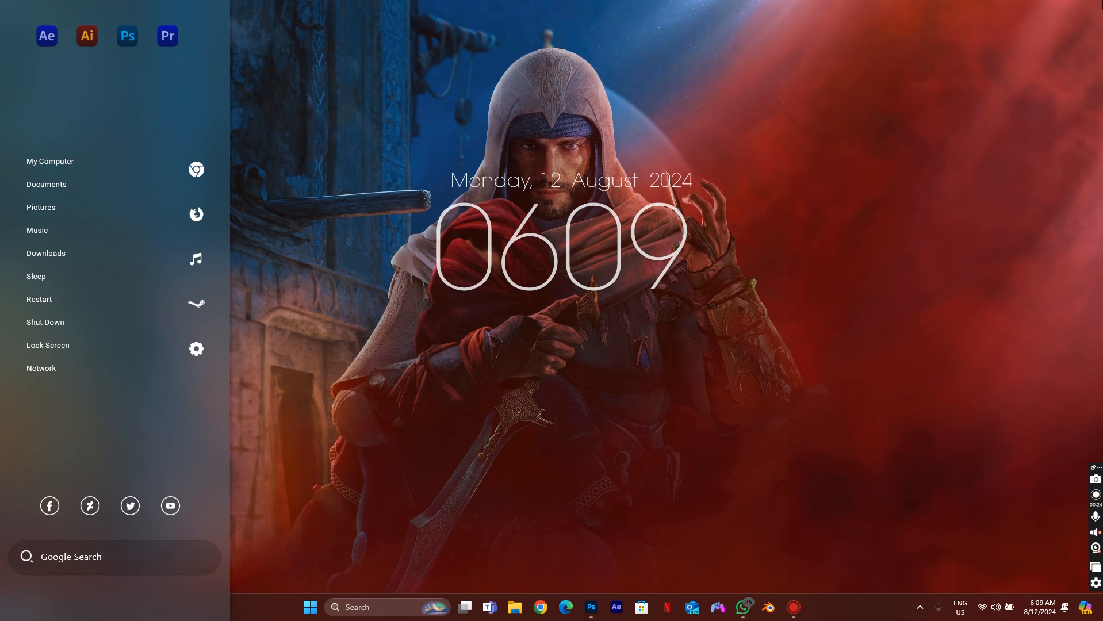
{"action": "left_click", "coordinate": [598, 608]}
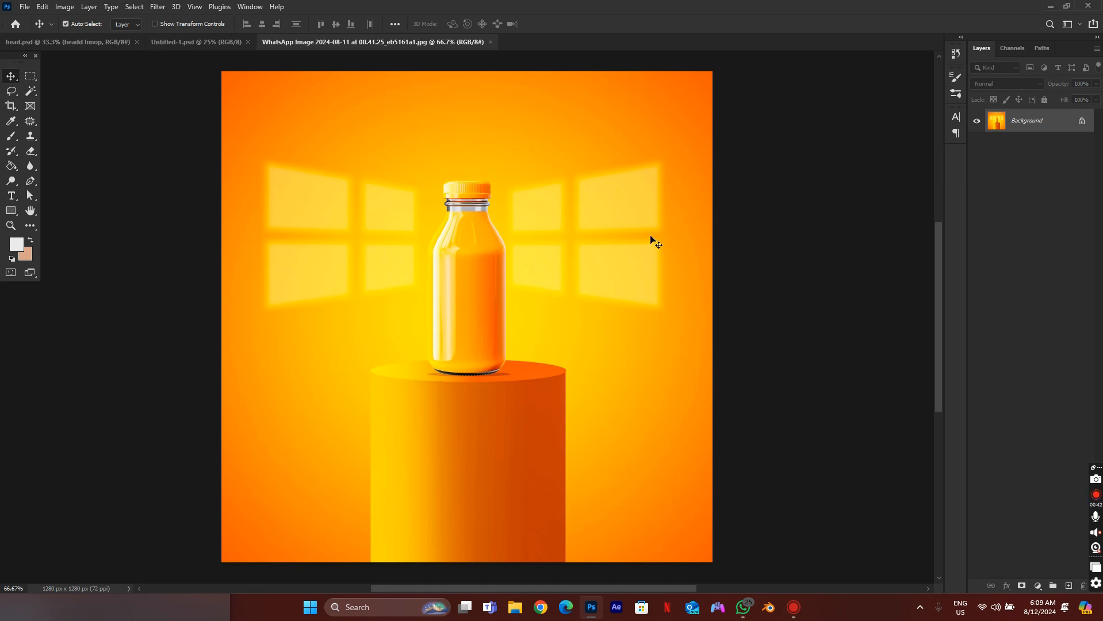
{"action": "left_click", "coordinate": [1055, 7]}
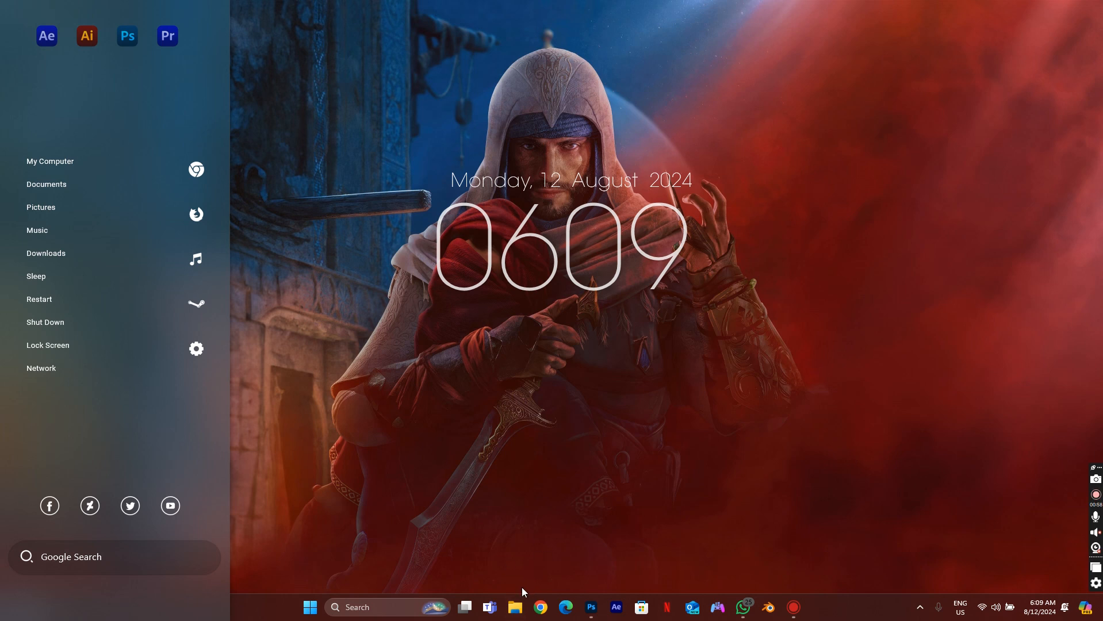
{"action": "left_click", "coordinate": [514, 607]}
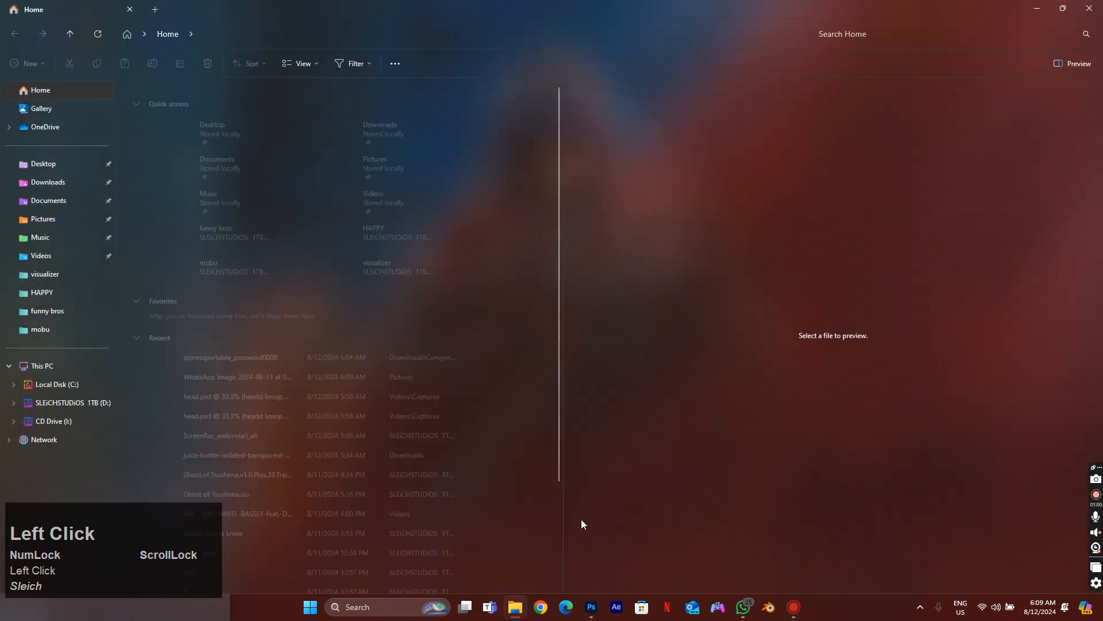
{"action": "left_click", "coordinate": [590, 606]}
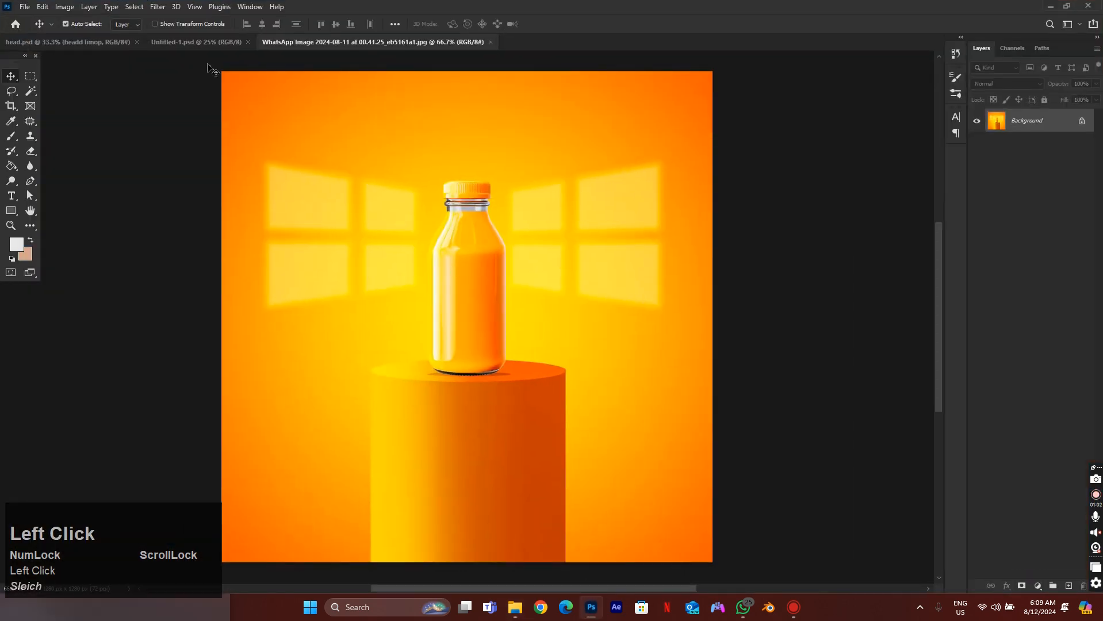
{"action": "left_click", "coordinate": [194, 45]}
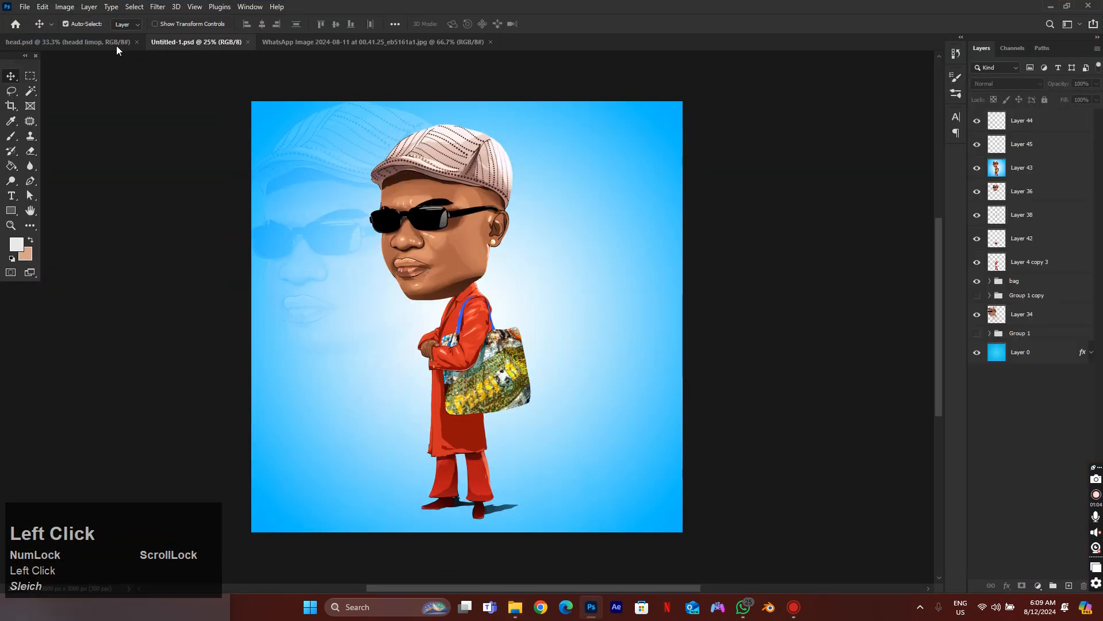
{"action": "left_click", "coordinate": [116, 46]}
{"action": "left_click", "coordinate": [210, 40]}
Open the bottle PSD from the juice-bottle-isolated-transparent-background archive in Downloads and dismiss the WinRAR licence notice.
{"action": "left_click", "coordinate": [514, 608]}
{"action": "left_click", "coordinate": [83, 184]}
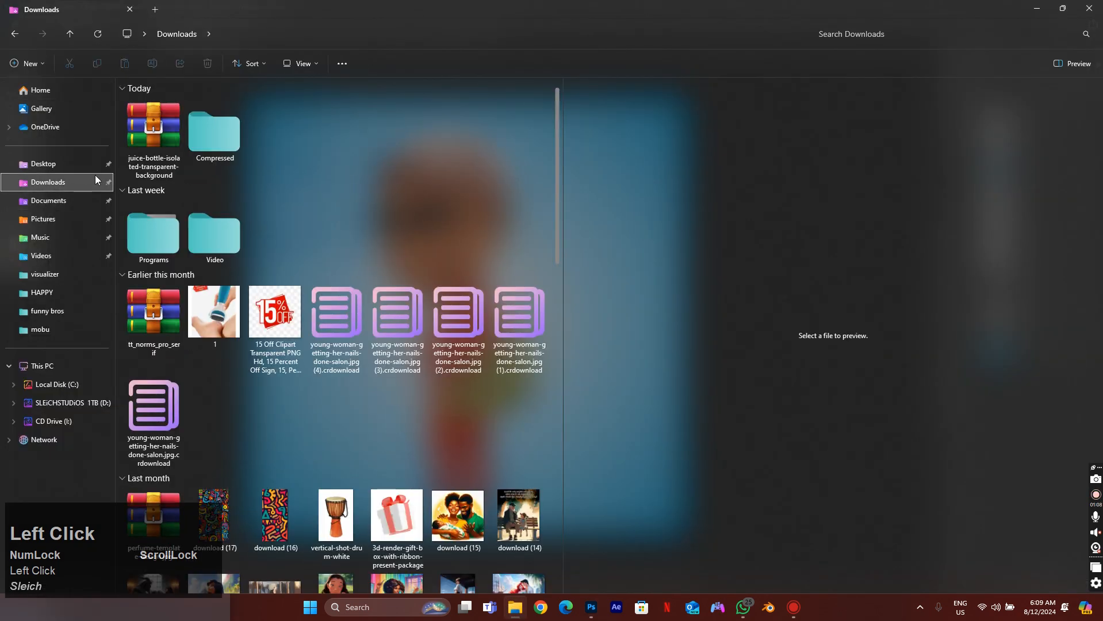
{"action": "double_click", "coordinate": [202, 143]}
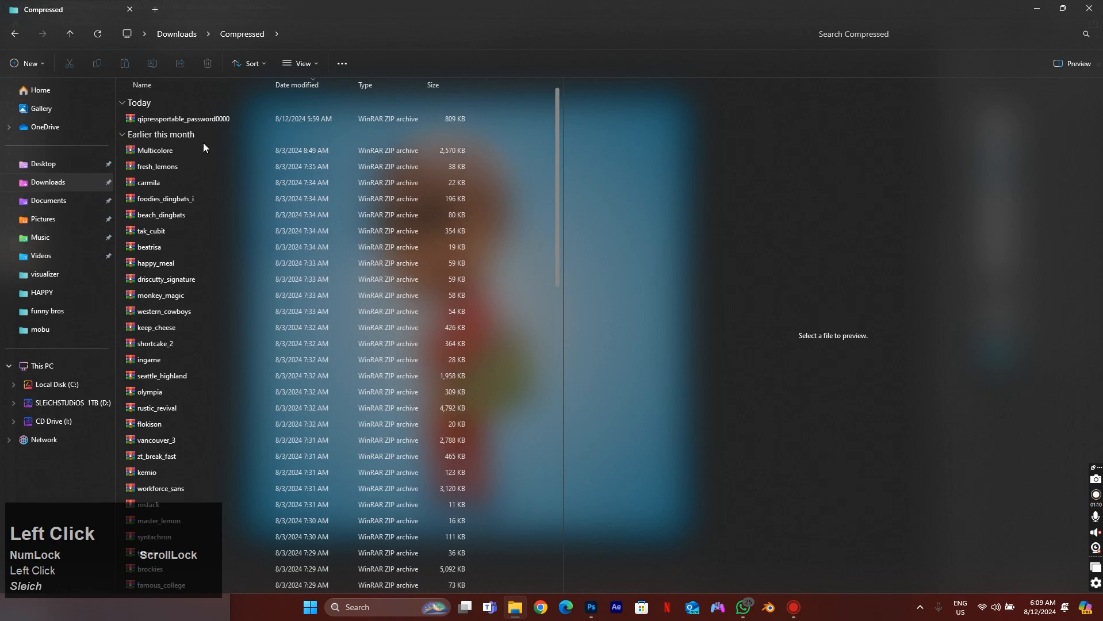
{"action": "left_click", "coordinate": [69, 34]}
{"action": "left_click", "coordinate": [154, 119]}
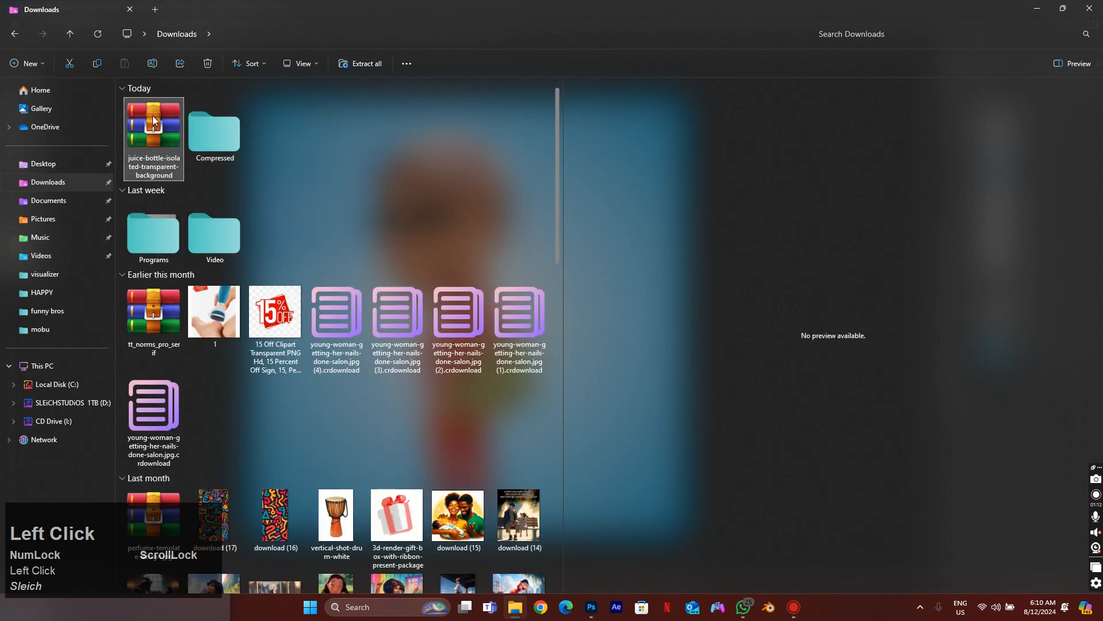
{"action": "left_click", "coordinate": [184, 247]}
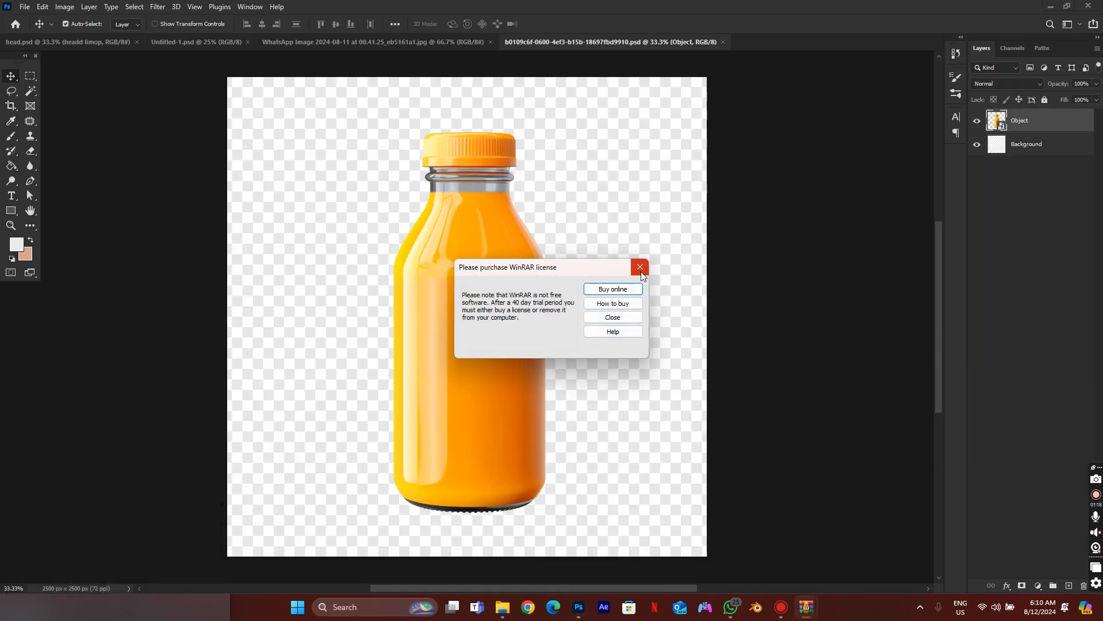
{"action": "left_click", "coordinate": [641, 268]}
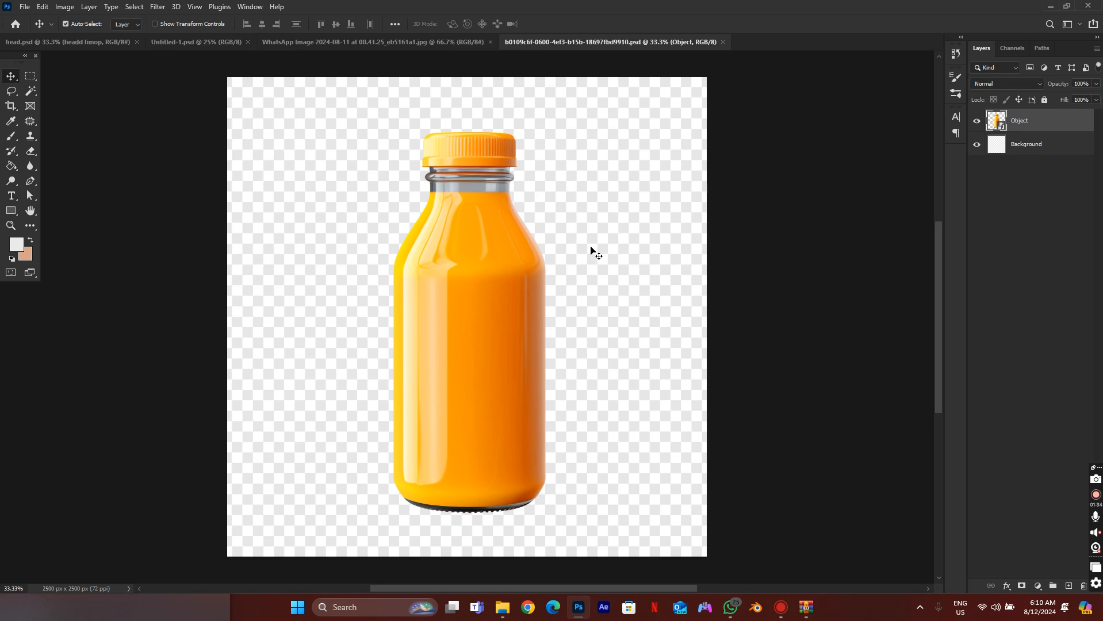
Create a new 10 x 10 in document at 300 ppi with a grey #aeaeae background.
{"action": "key", "text": "ctrl+n"}
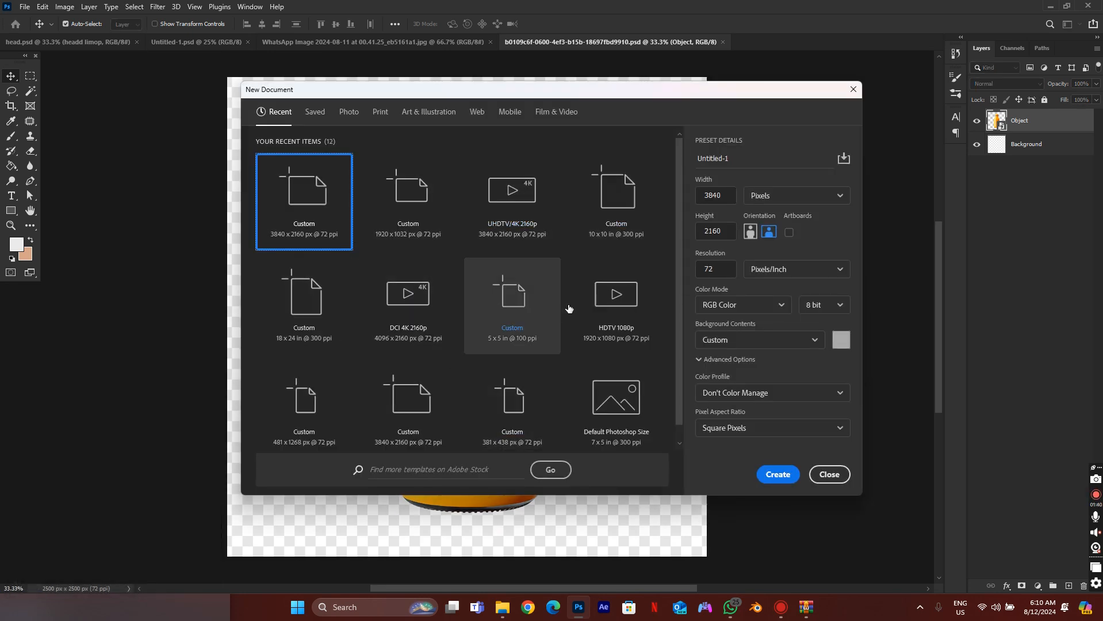
{"action": "left_click", "coordinate": [607, 205]}
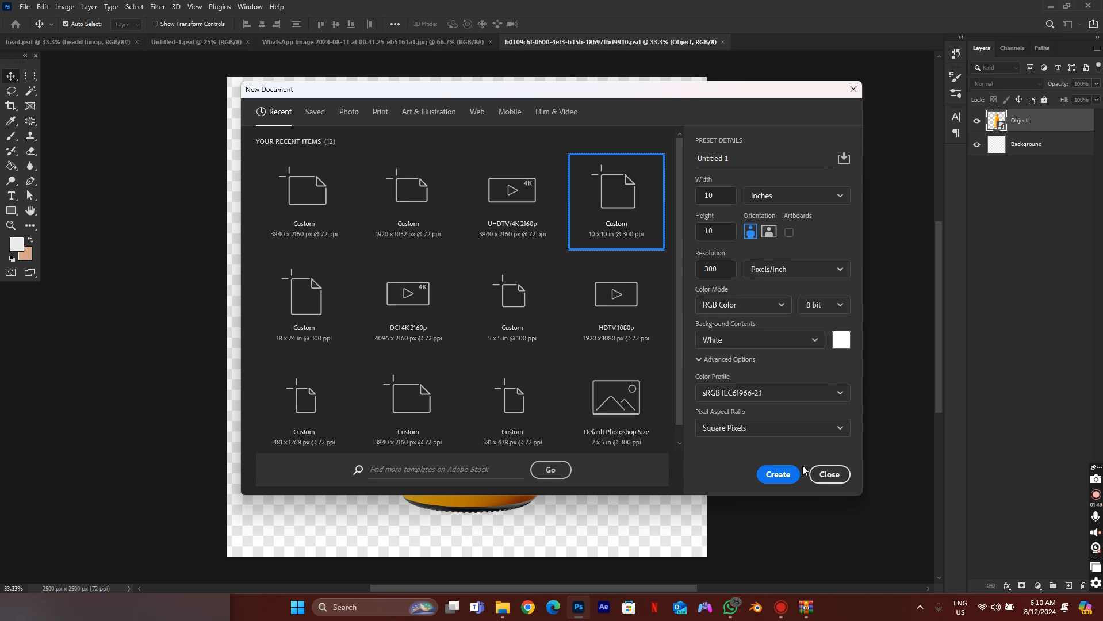
{"action": "left_click", "coordinate": [840, 341]}
{"action": "left_click_drag", "start_coordinate": [766, 305], "coordinate": [733, 335]}
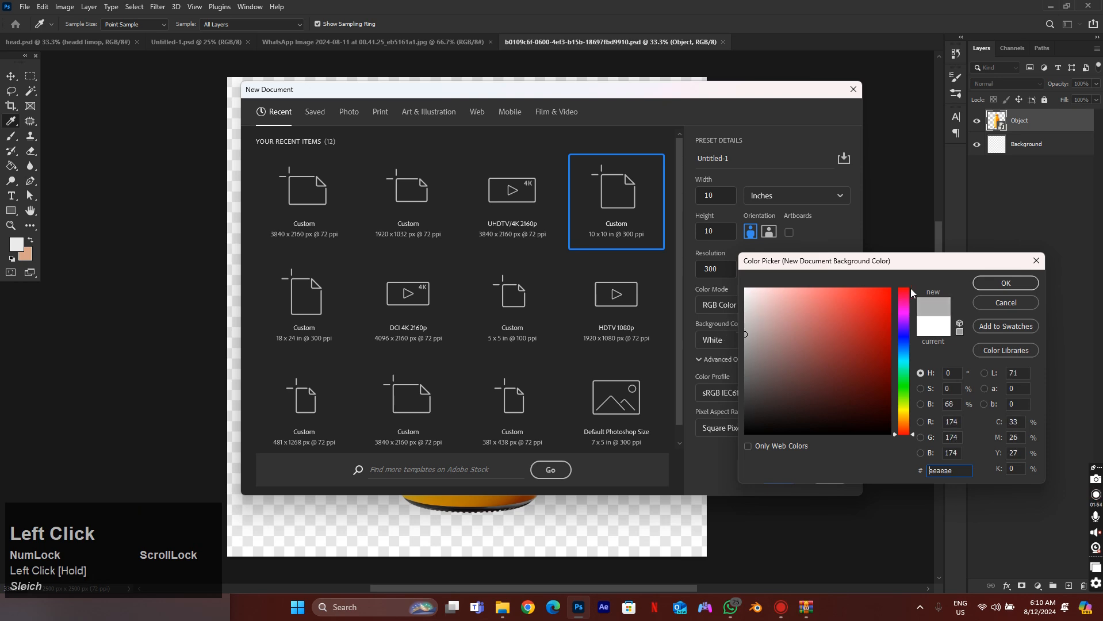
{"action": "left_click", "coordinate": [994, 281]}
{"action": "left_click", "coordinate": [780, 476]}
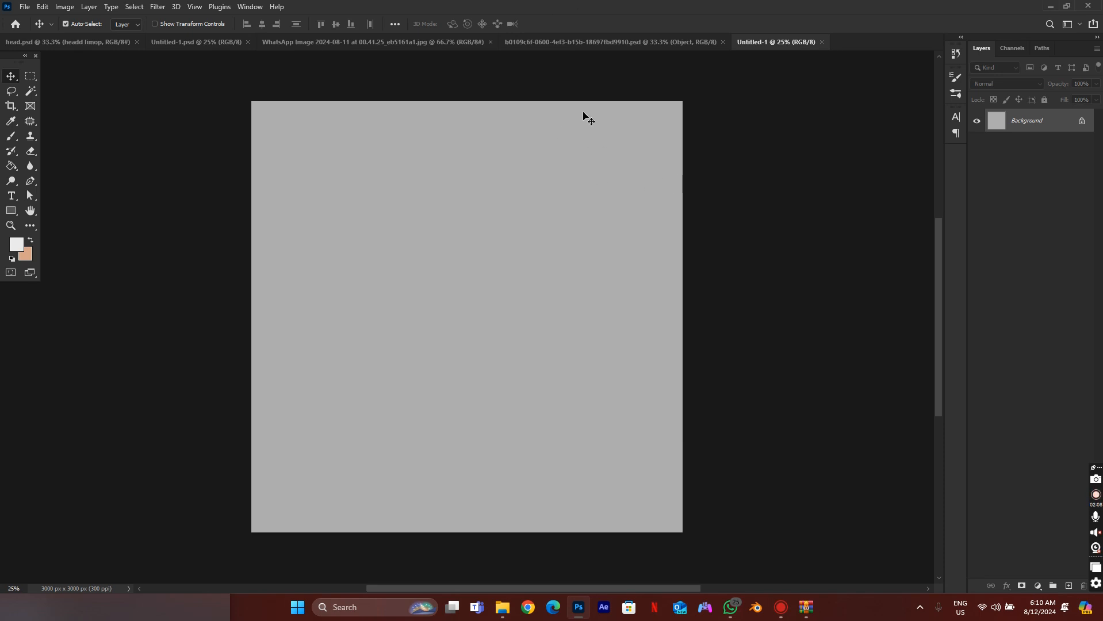
Copy the Object bottle layer from the bottle PSD into the new grey Untitled-1 document.
{"action": "left_click", "coordinate": [602, 46]}
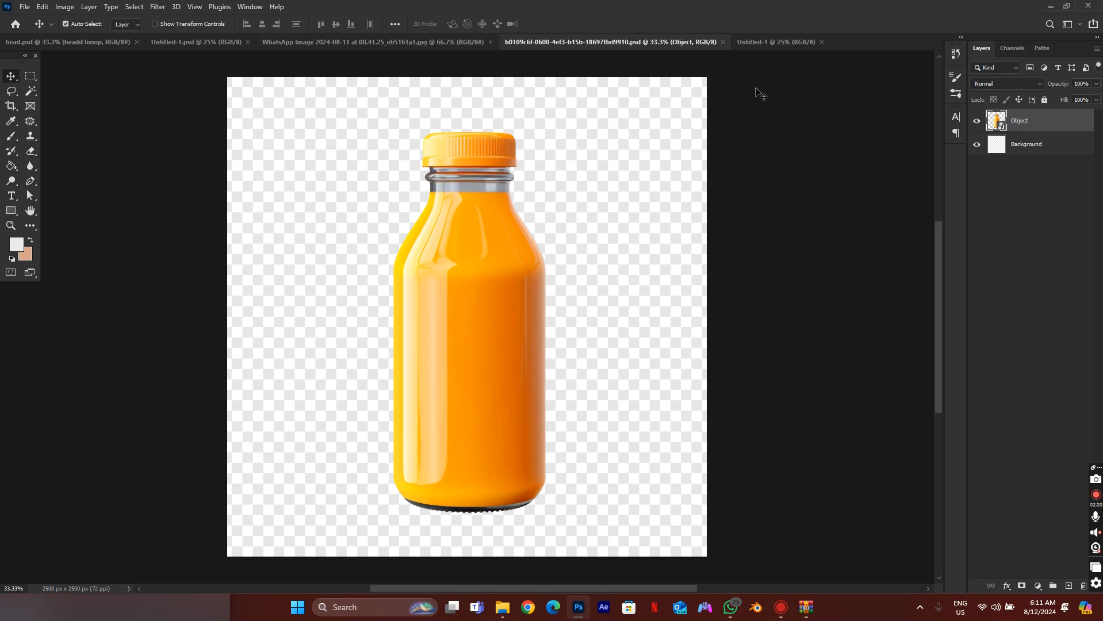
{"action": "left_click", "coordinate": [761, 43]}
{"action": "left_click", "coordinate": [788, 40]}
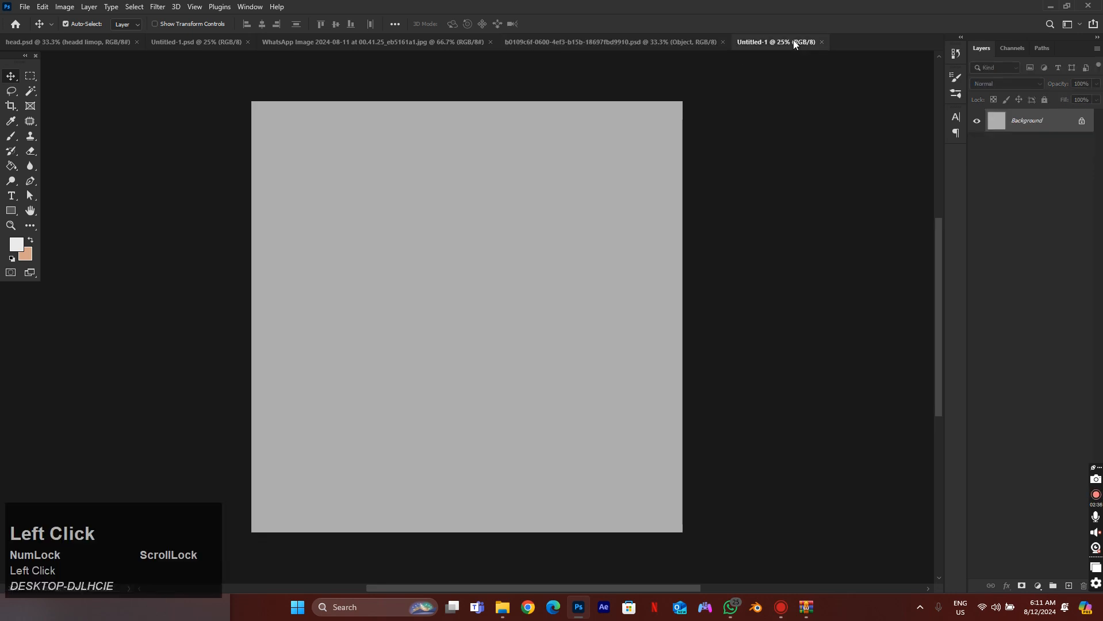
{"action": "left_click", "coordinate": [663, 43]}
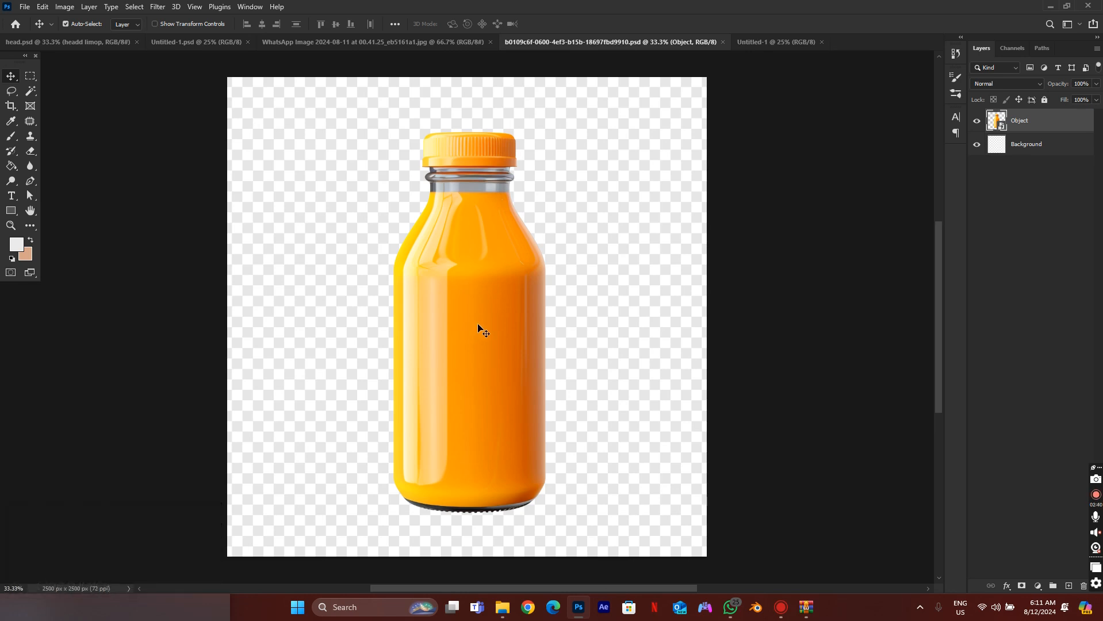
{"action": "key", "text": "ctrl+c"}
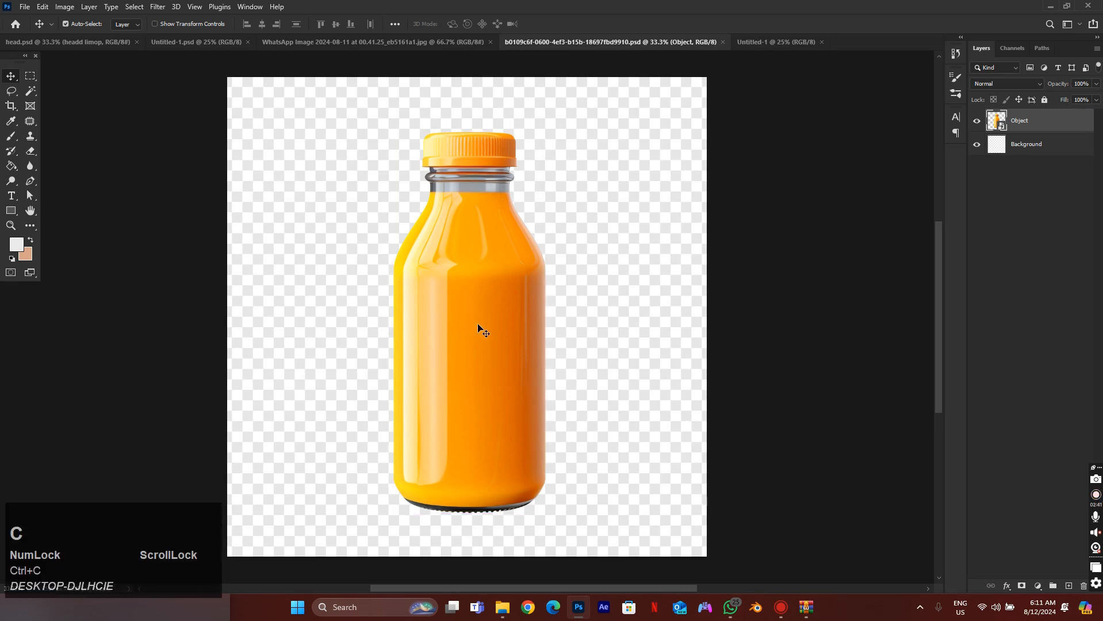
{"action": "left_click", "coordinate": [773, 45]}
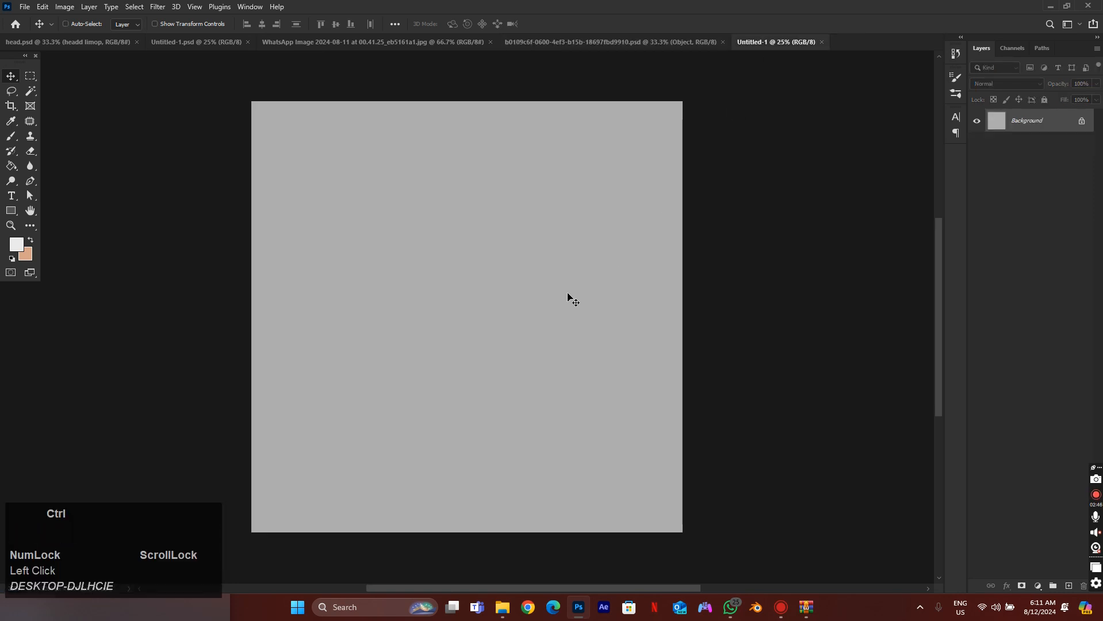
{"action": "key", "text": "ctrl+v"}
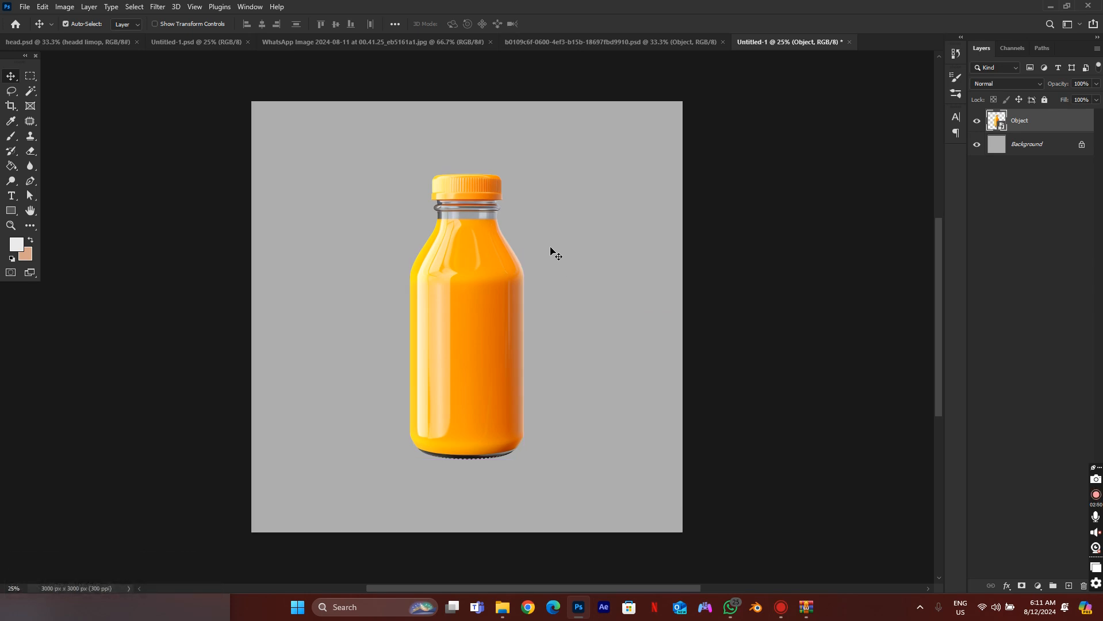
Unlock the background layer of the WhatsApp reference image and float that image in a smaller window beside the pasted bottle.
{"action": "left_click", "coordinate": [369, 46]}
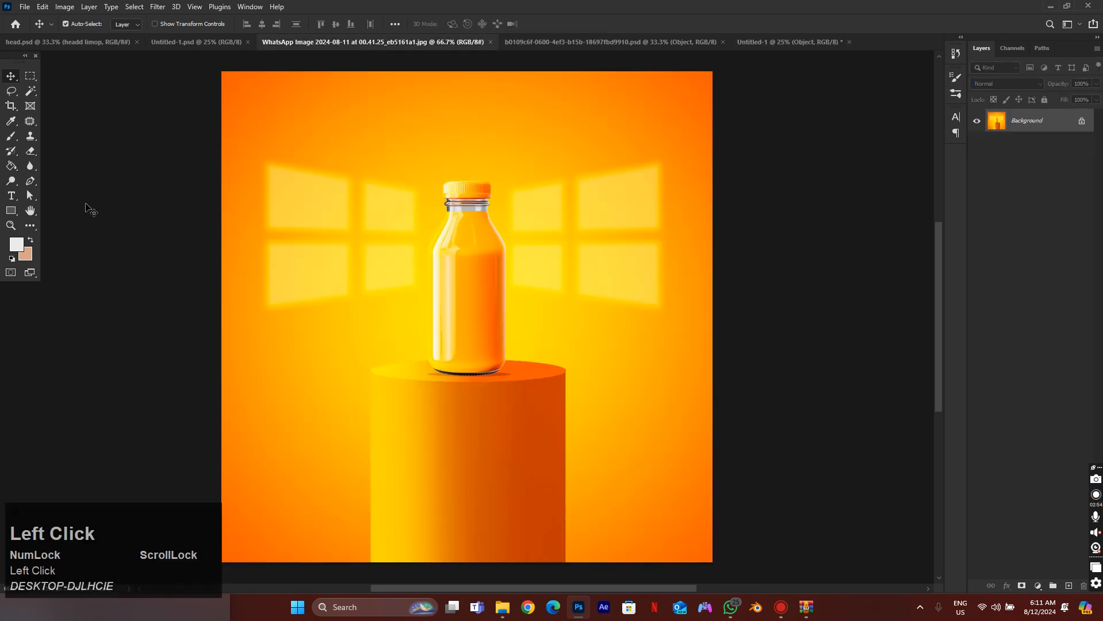
{"action": "left_click", "coordinate": [1081, 122]}
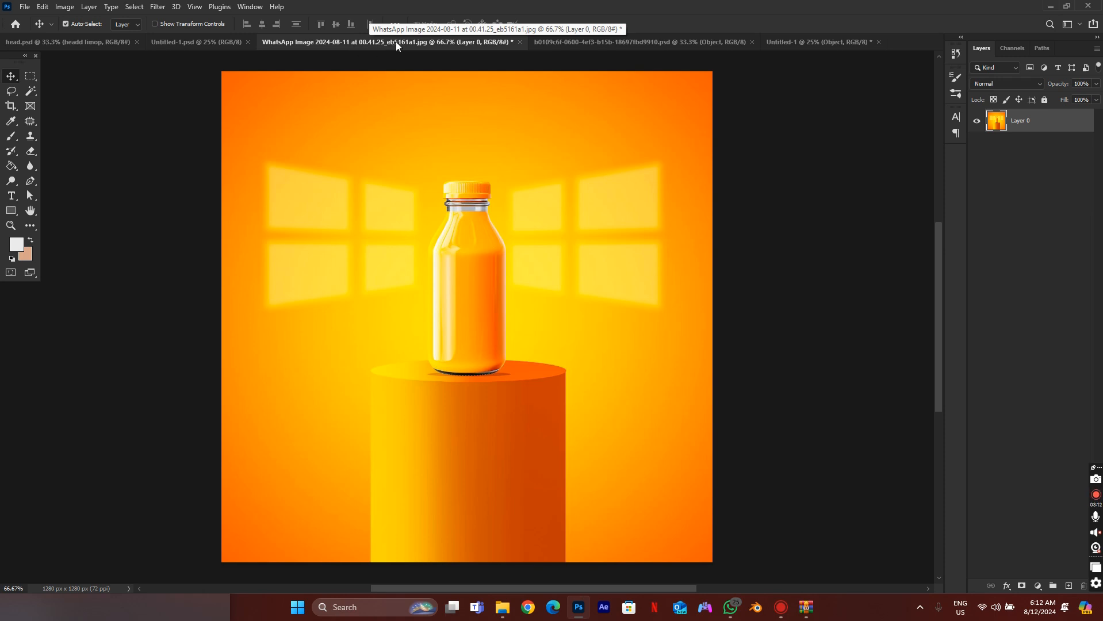
{"action": "left_click_drag", "start_coordinate": [396, 41], "coordinate": [424, 91]}
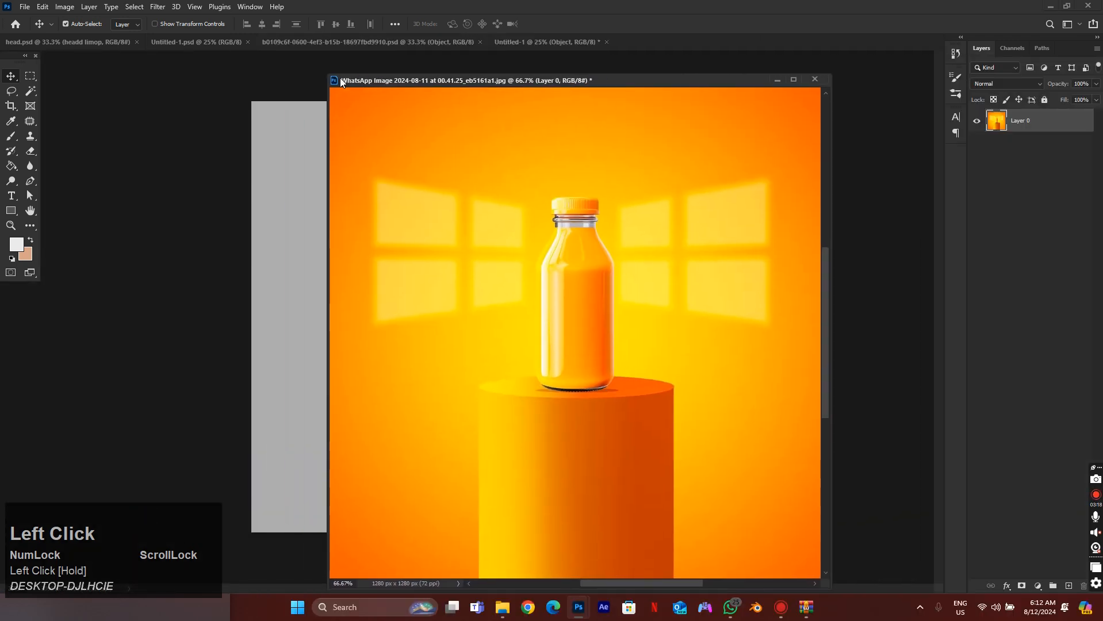
{"action": "left_click_drag", "start_coordinate": [341, 81], "coordinate": [552, 319]}
{"action": "left_click_drag", "start_coordinate": [619, 303], "coordinate": [670, 90]}
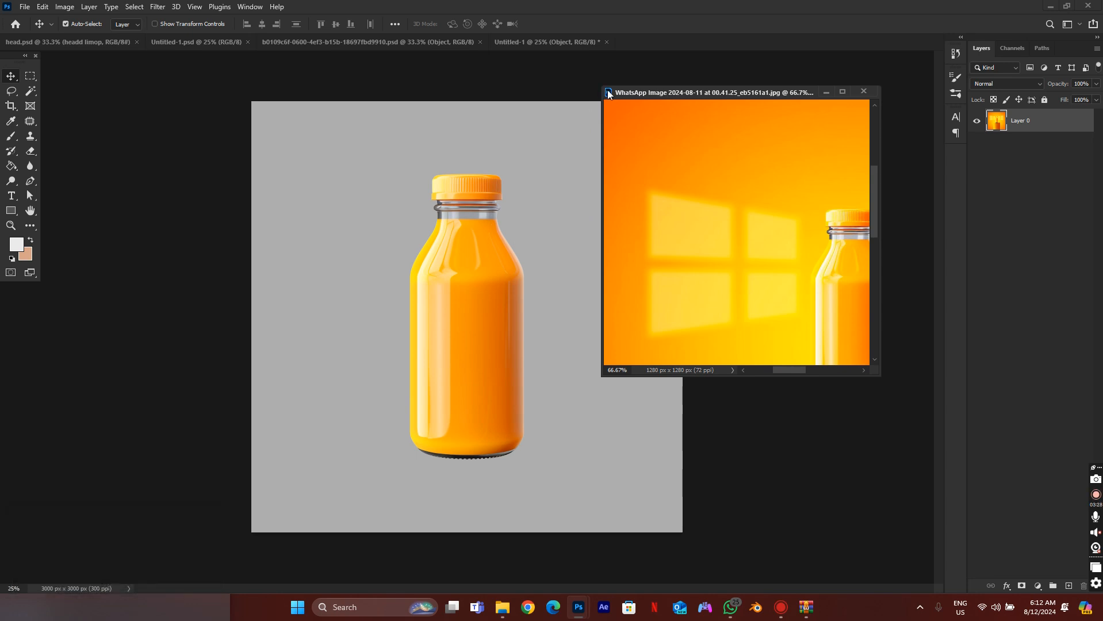
{"action": "left_click_drag", "start_coordinate": [602, 85], "coordinate": [636, 95]}
{"action": "left_click_drag", "start_coordinate": [702, 102], "coordinate": [755, 100]}
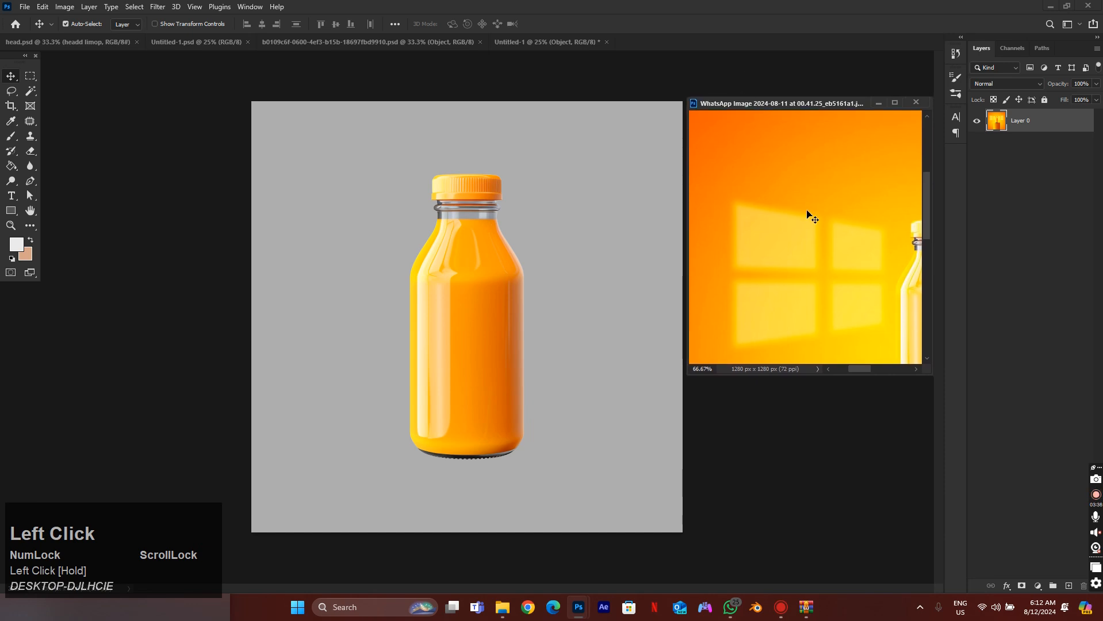
{"action": "key", "text": "ctrl"}
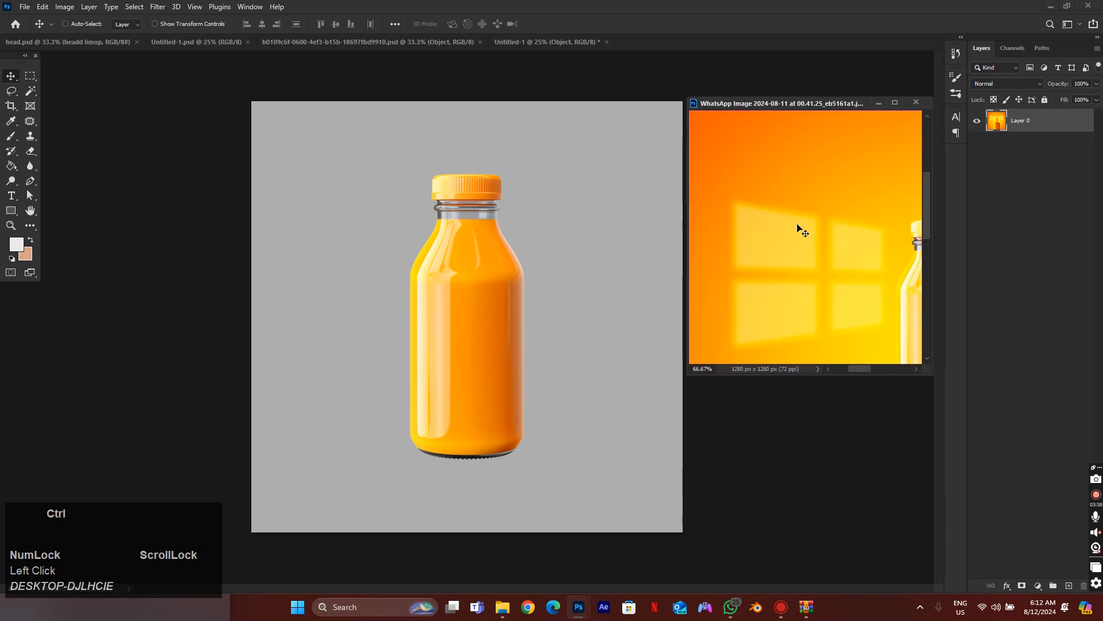
{"action": "key", "text": "ctrl+o"}
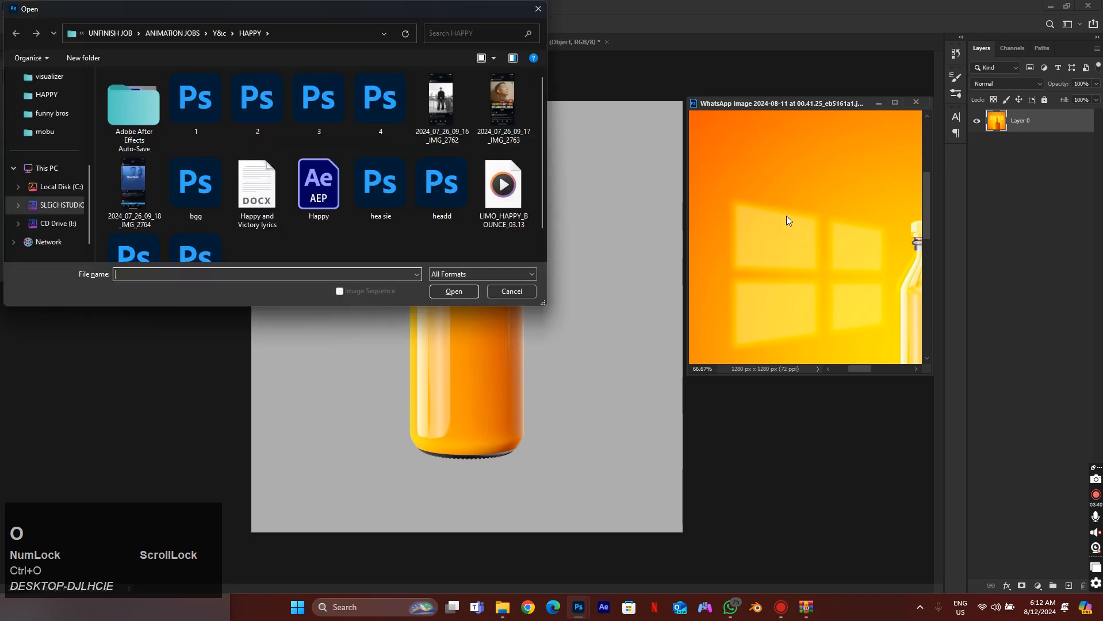
{"action": "left_click", "coordinate": [531, 290]}
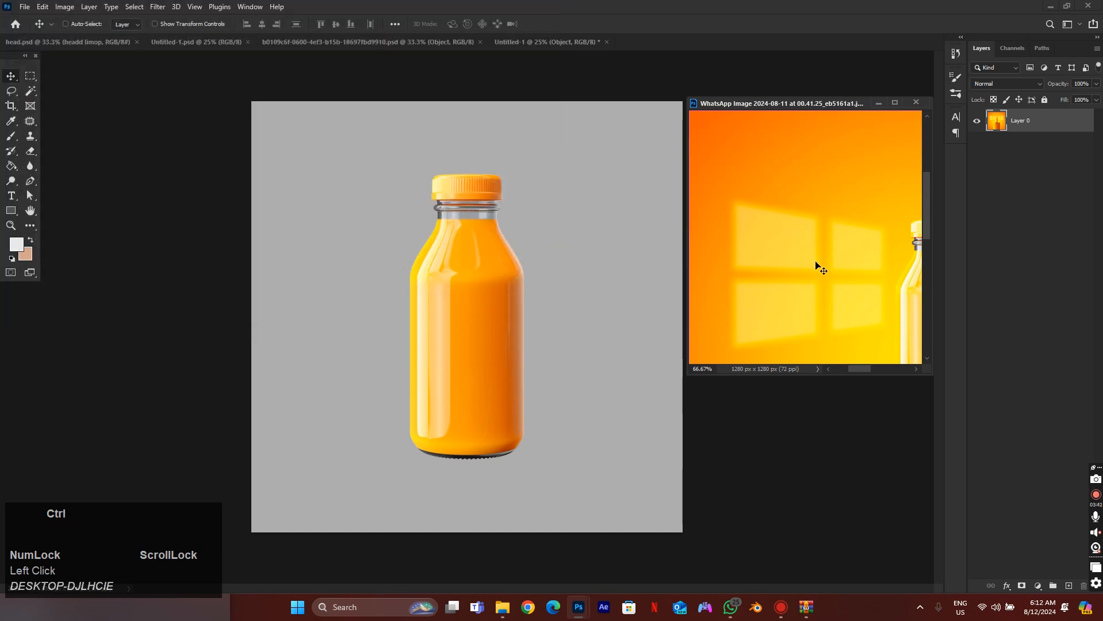
{"action": "key", "text": "ctrl+o"}
{"action": "left_click", "coordinate": [511, 291]}
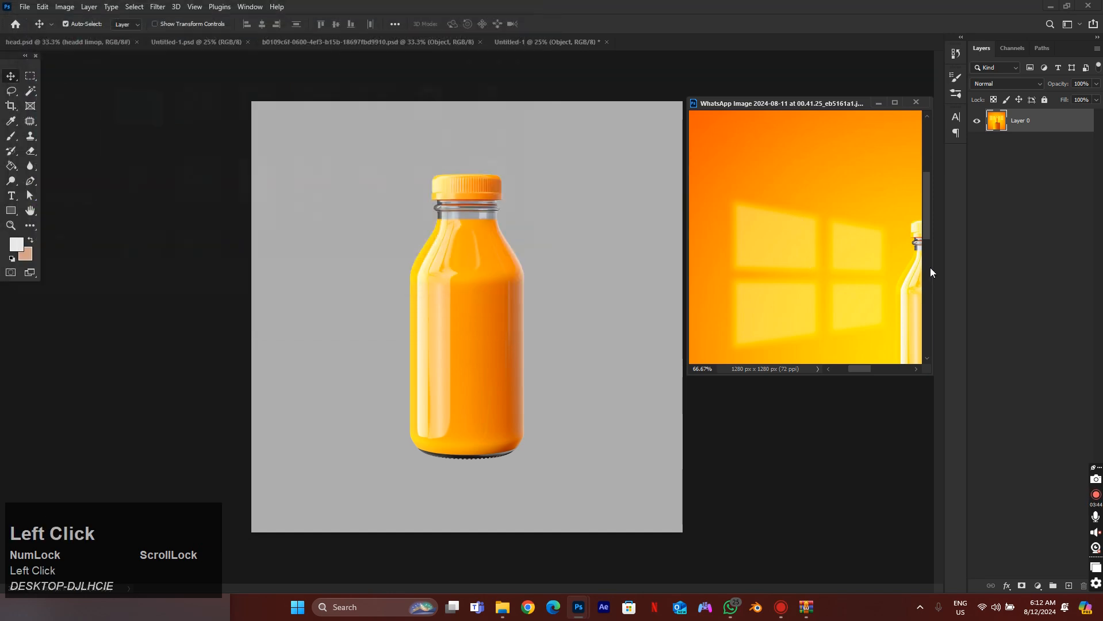
Shrink the floating reference window beside the bottle and show the whole reference image in it at 33.33% zoom.
{"action": "scroll", "coordinate": [857, 278], "scroll_direction": "down", "scroll_amount": 3}
{"action": "key", "text": "ctrl"}
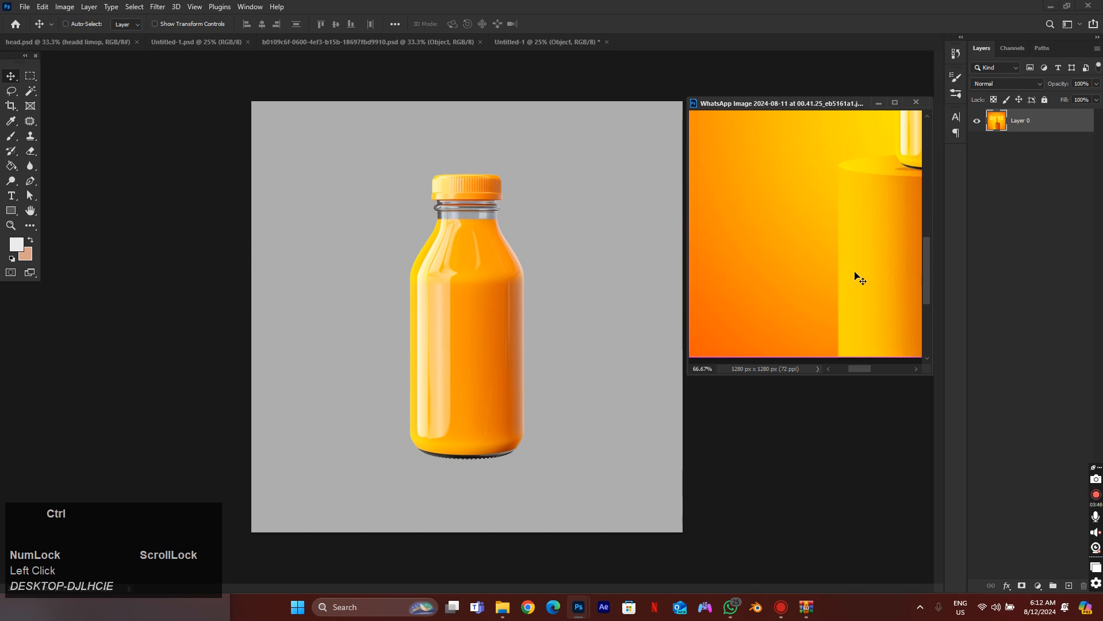
{"action": "key", "text": "ctrl+0"}
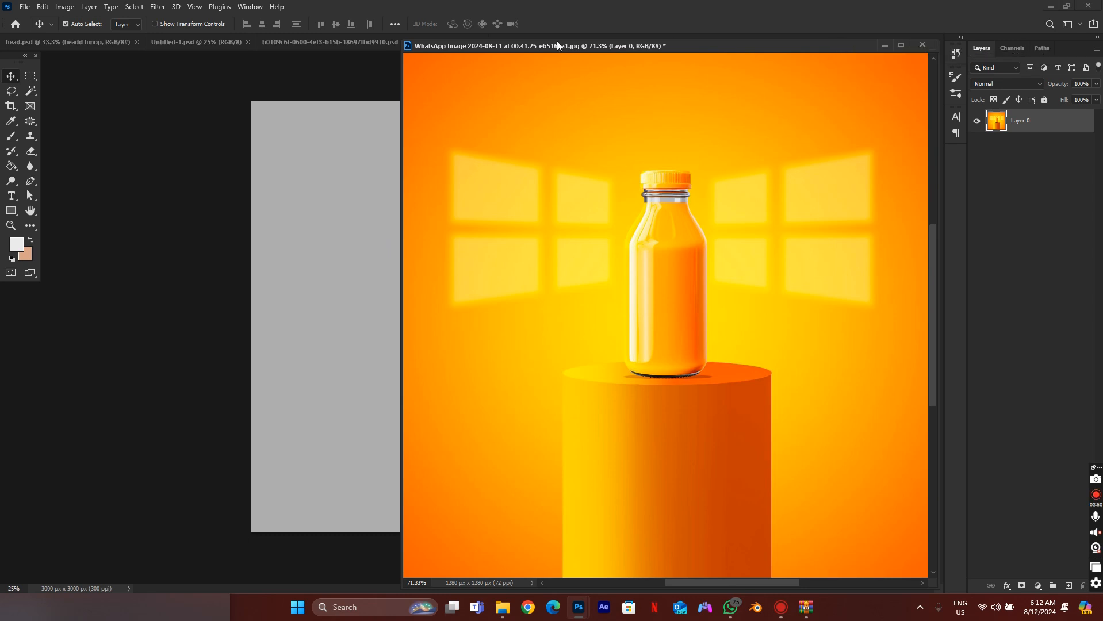
{"action": "left_click_drag", "start_coordinate": [402, 40], "coordinate": [768, 104]}
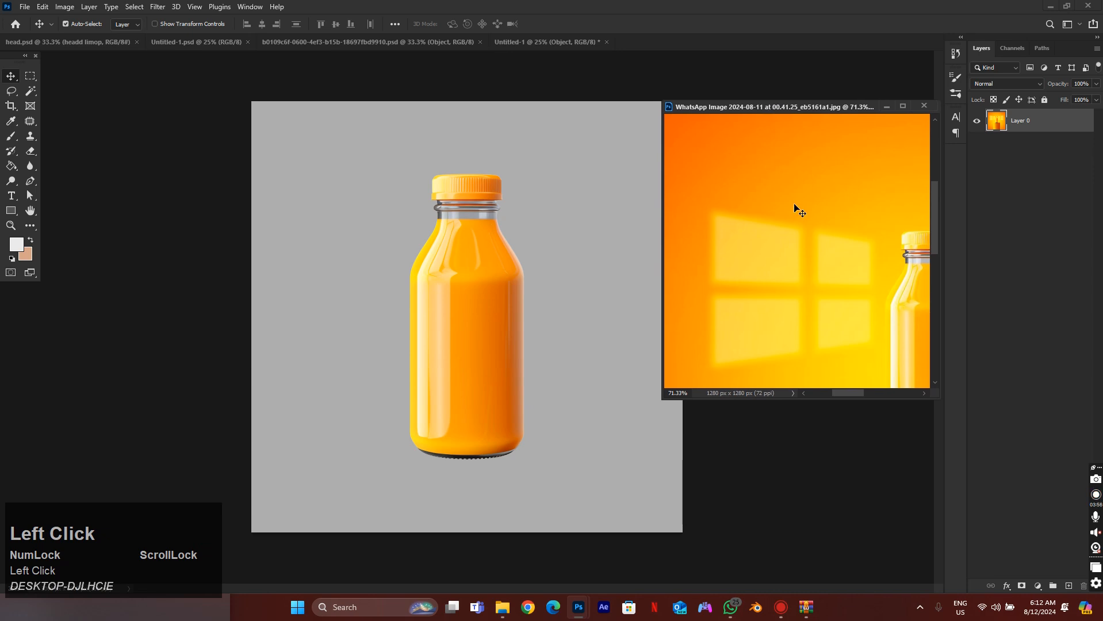
{"action": "key", "text": "ctrl+minus"}
{"action": "key", "text": "ctrl+minus"}
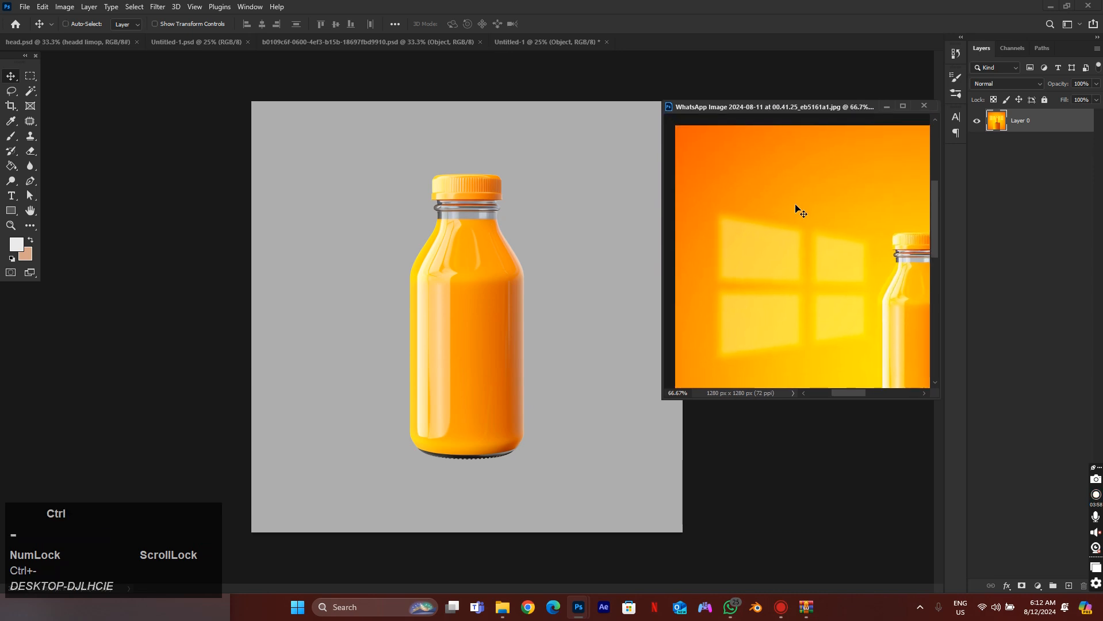
{"action": "key", "text": "ctrl+minus"}
{"action": "key", "text": "space"}
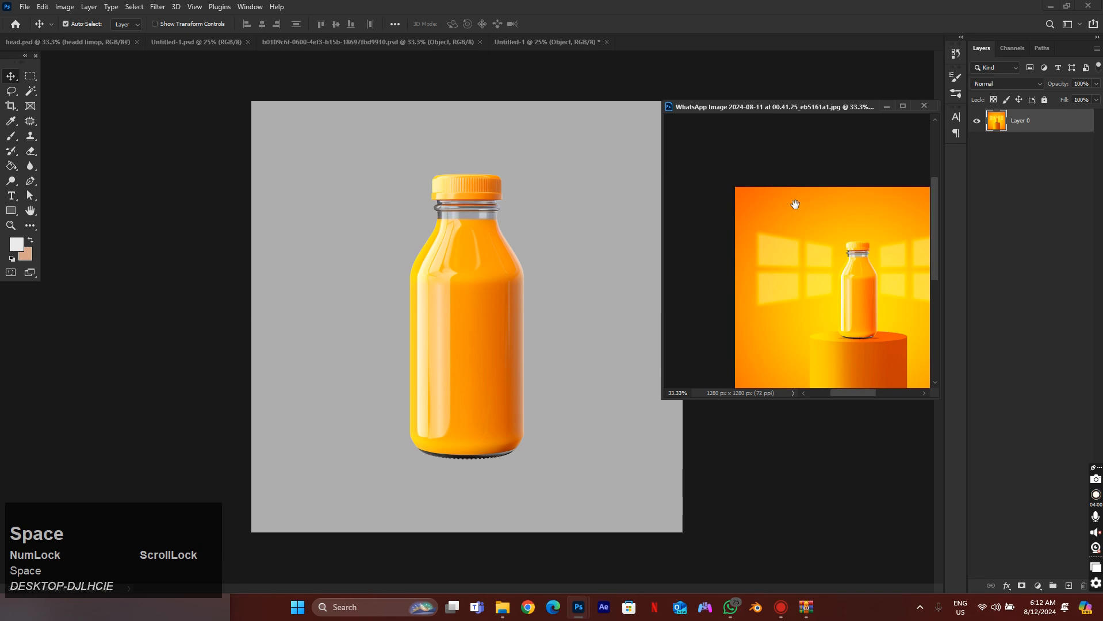
{"action": "left_click_drag", "start_coordinate": [776, 227], "coordinate": [716, 173]}
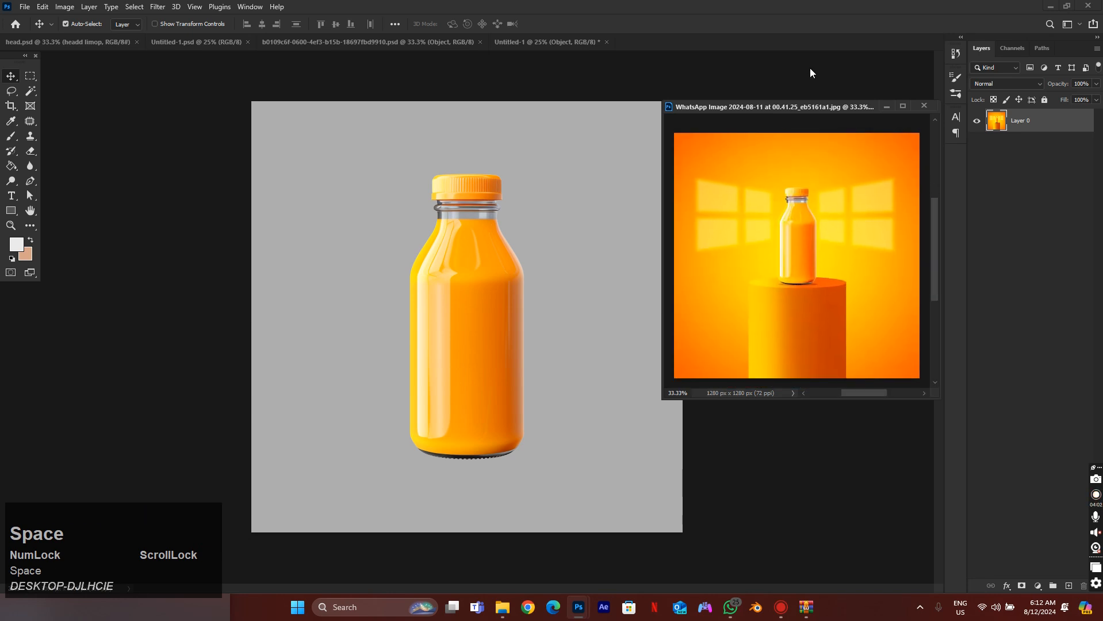
Move the floating reference window clear of the grey canvas and return to the Untitled-1 document.
{"action": "left_click_drag", "start_coordinate": [802, 106], "coordinate": [806, 98]}
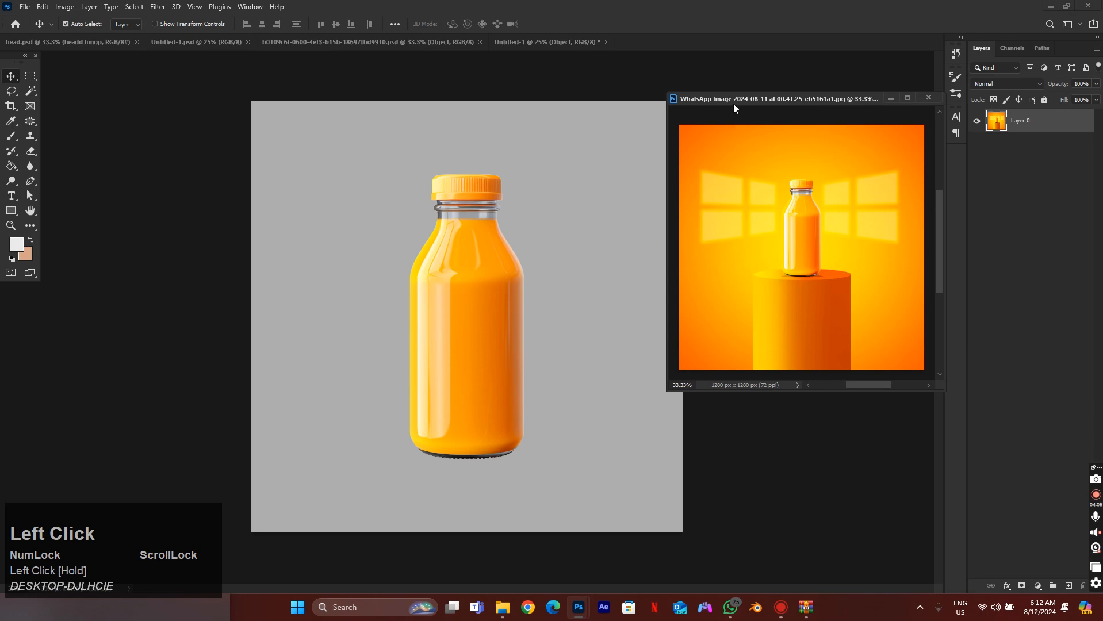
{"action": "mouse_move", "coordinate": [739, 97]}
{"action": "left_mouse_down"}
{"action": "mouse_move", "coordinate": [763, 104]}
{"action": "mouse_move", "coordinate": [757, 97]}
{"action": "left_mouse_up"}
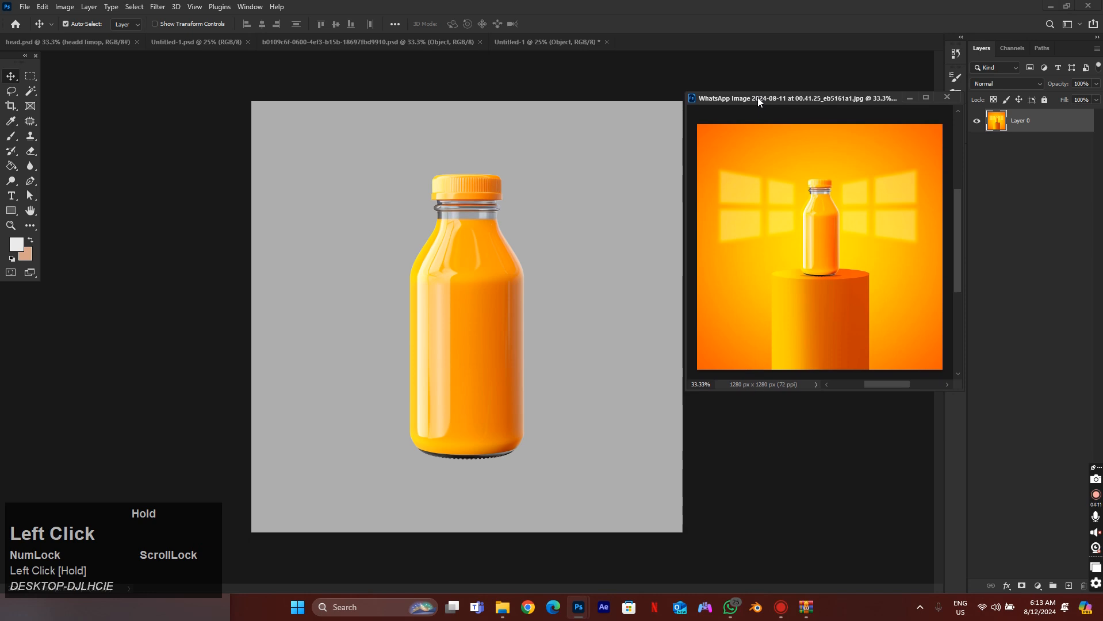
{"action": "left_click", "coordinate": [748, 452]}
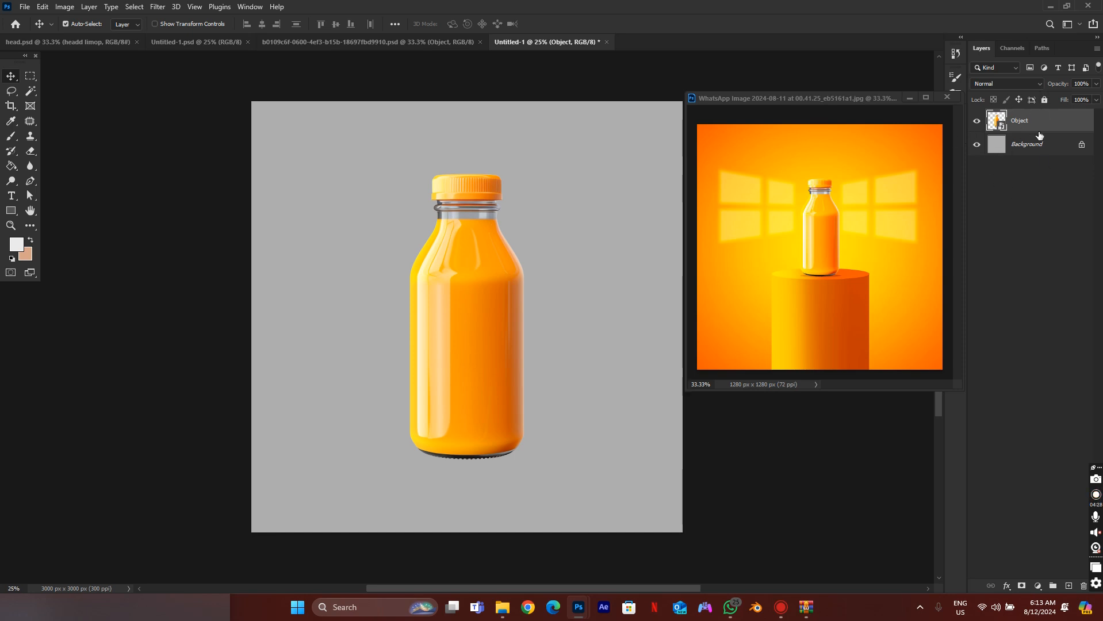
{"action": "left_click", "coordinate": [977, 123]}
{"action": "left_click", "coordinate": [977, 122]}
{"action": "left_click", "coordinate": [977, 123]}
{"action": "left_click", "coordinate": [977, 123]}
{"action": "left_click", "coordinate": [977, 123]}
{"action": "left_click", "coordinate": [977, 123]}
Scale the Object bottle down to slightly over half its size, keeping it centred horizontally on the canvas.
{"action": "key", "text": "ctrl"}
{"action": "key", "text": "ctrl+t"}
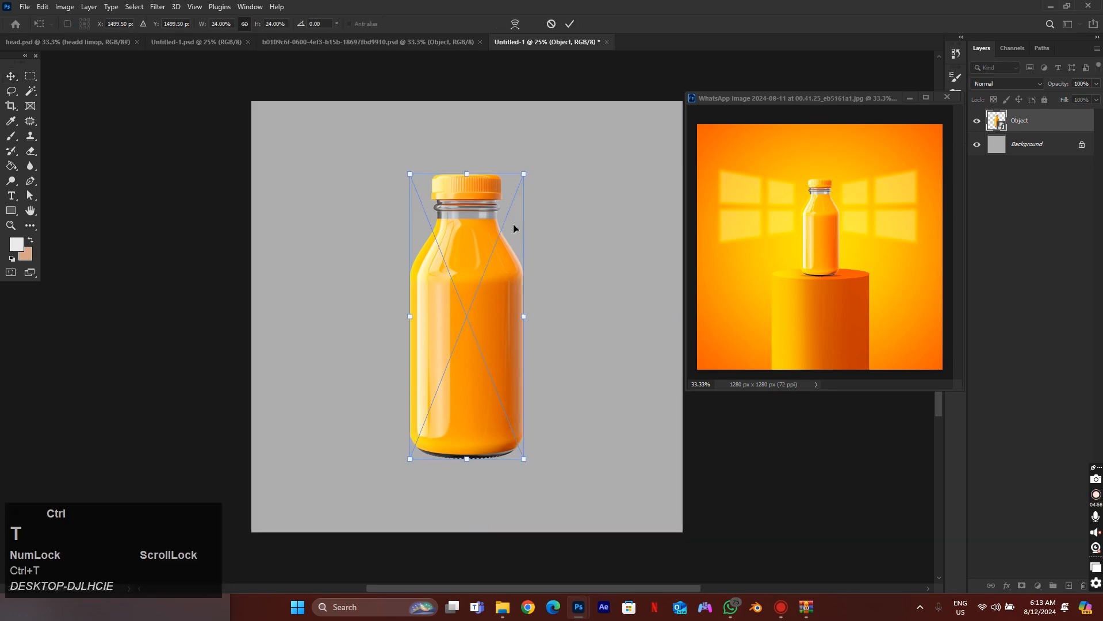
{"action": "left_click_drag", "start_coordinate": [467, 459], "coordinate": [466, 376]}
{"action": "left_click_drag", "start_coordinate": [467, 173], "coordinate": [466, 213]}
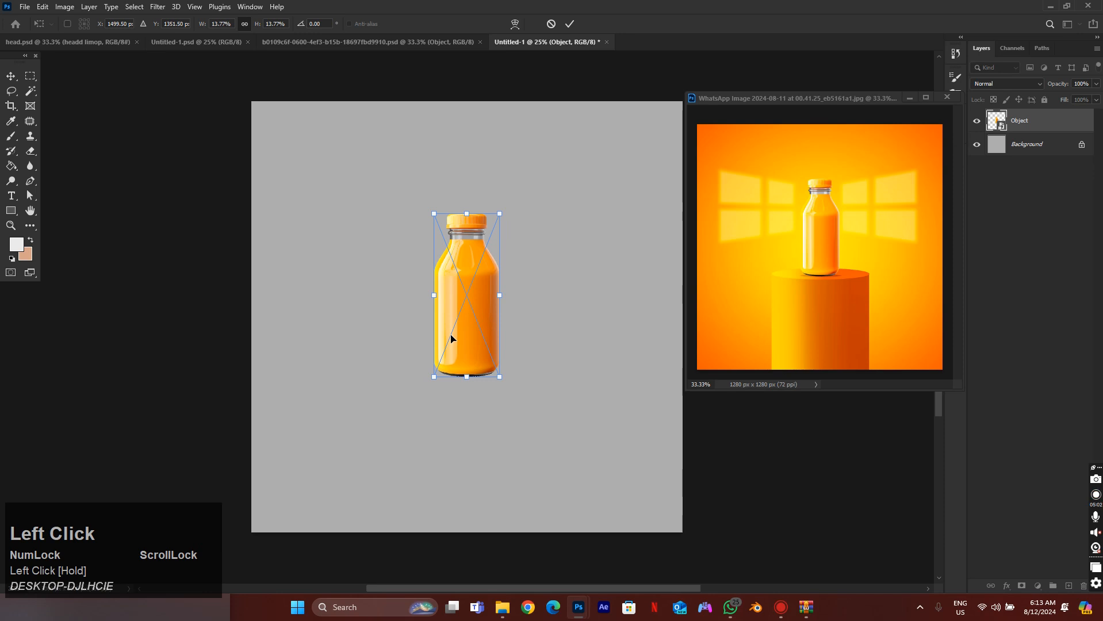
{"action": "left_click_drag", "start_coordinate": [467, 374], "coordinate": [466, 368]}
{"action": "left_click", "coordinate": [568, 25]}
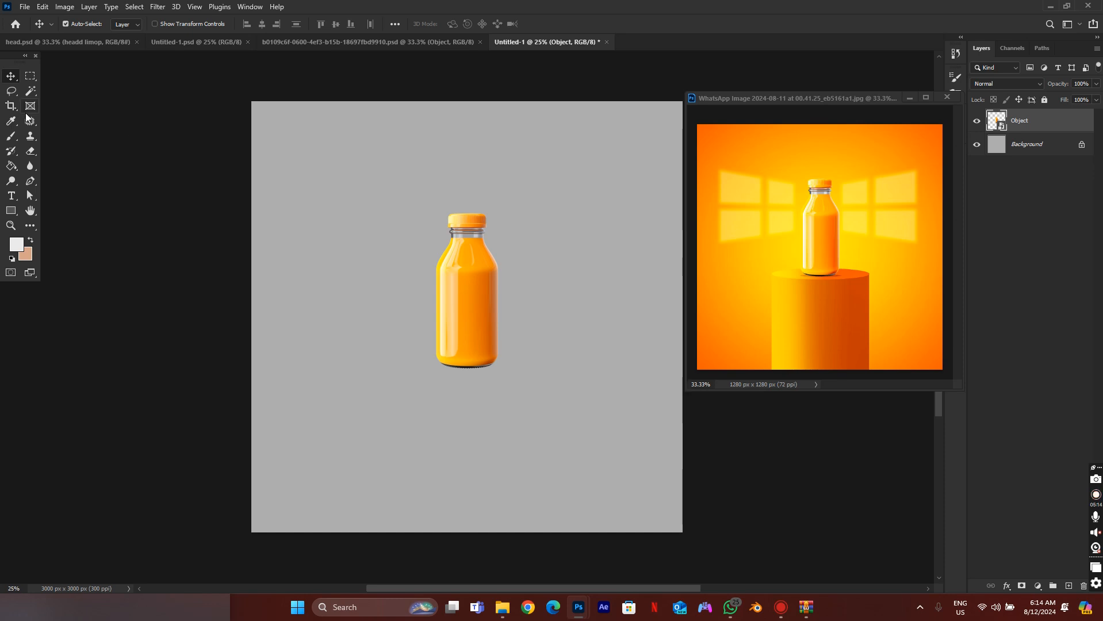
Draw a flat elliptical marquee selection about twice the bottle's width directly under the bottle's base.
{"action": "left_click", "coordinate": [32, 80]}
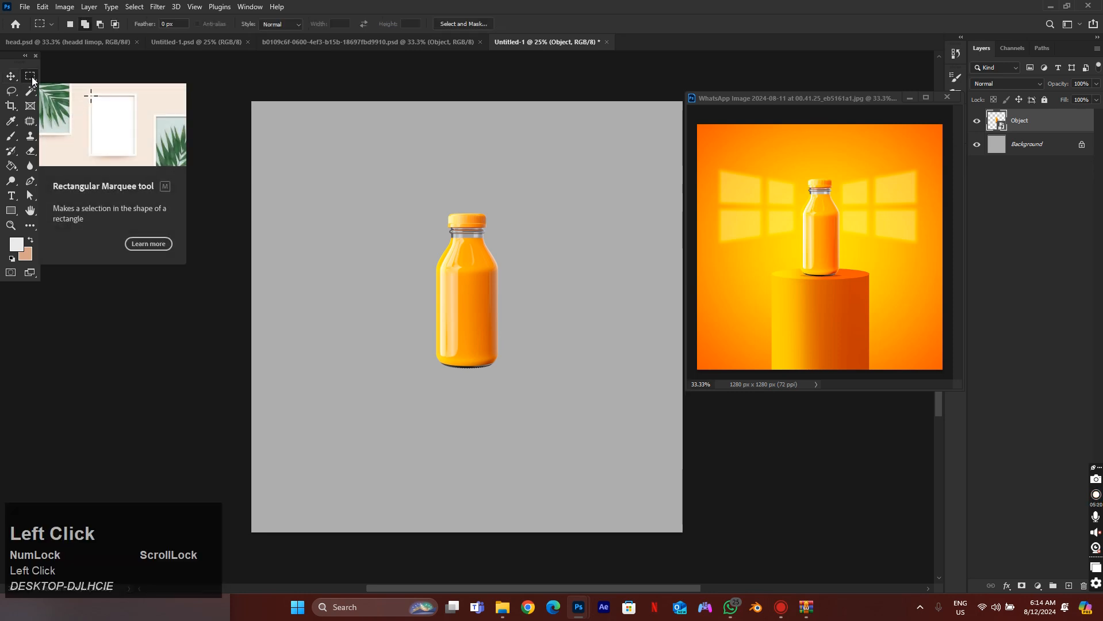
{"action": "right_click", "coordinate": [31, 76]}
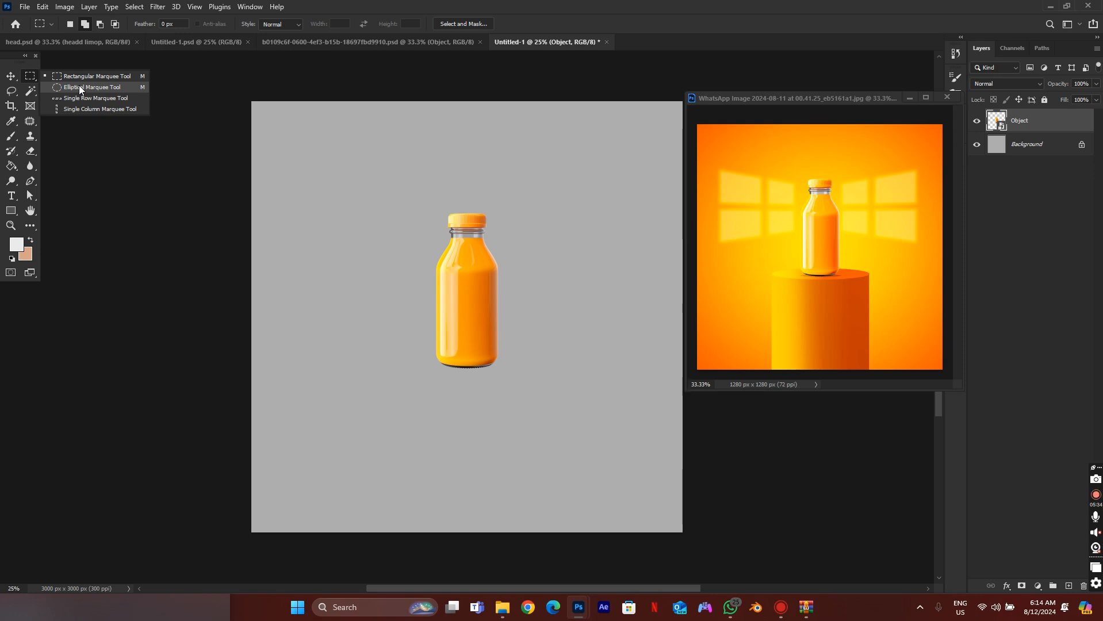
{"action": "left_click", "coordinate": [115, 87]}
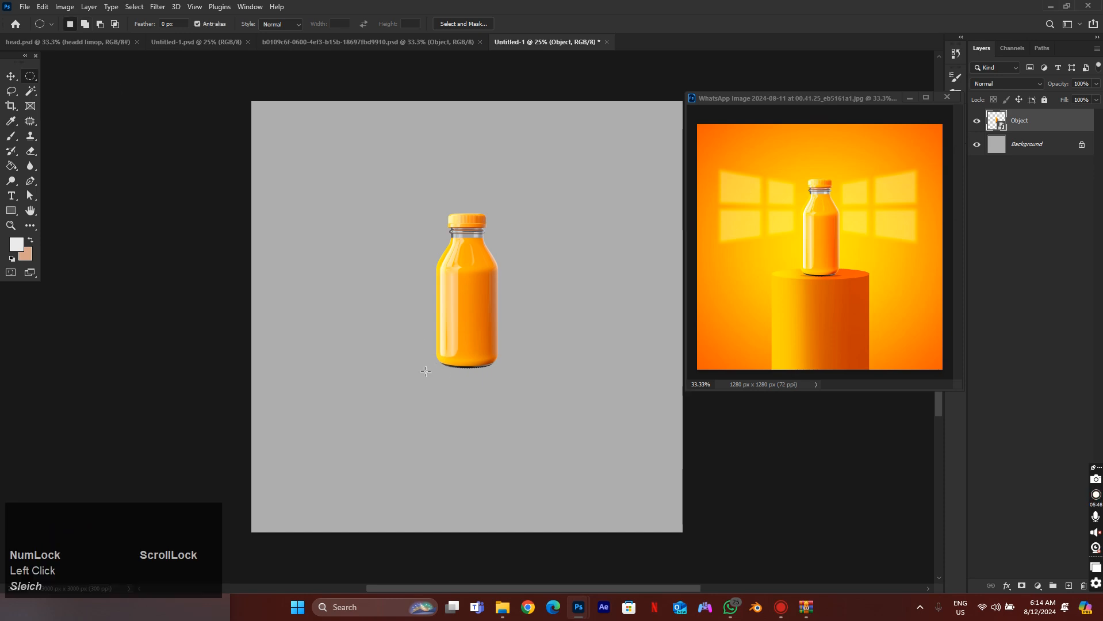
{"action": "key", "text": "ctrl+equal"}
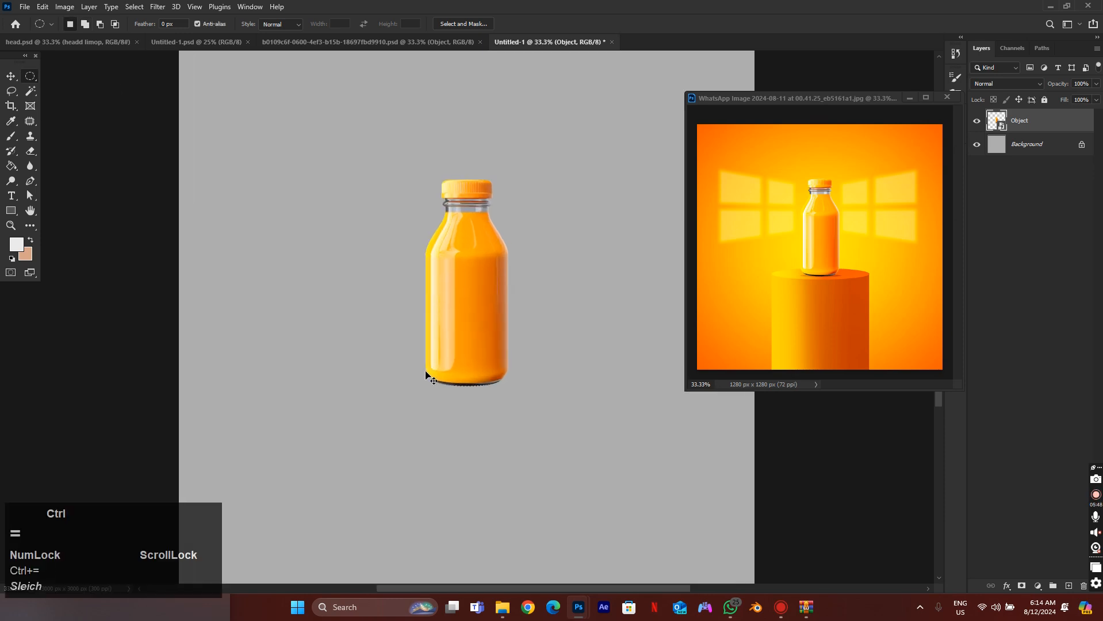
{"action": "key", "text": "space"}
{"action": "left_click_drag", "start_coordinate": [516, 407], "coordinate": [515, 338]}
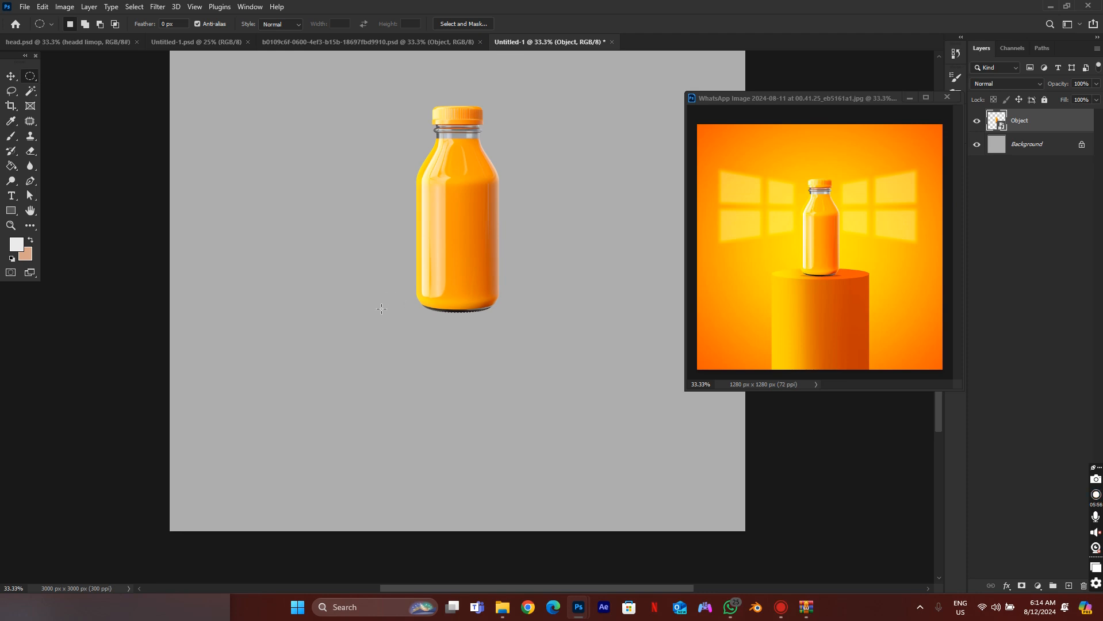
{"action": "left_click_drag", "start_coordinate": [372, 309], "coordinate": [546, 321]}
Set the foreground colour to the dark orange #d36100 sampled from the bottle's shaded right side.
{"action": "left_click", "coordinate": [31, 241]}
{"action": "left_click", "coordinate": [30, 240]}
{"action": "left_click", "coordinate": [17, 250]}
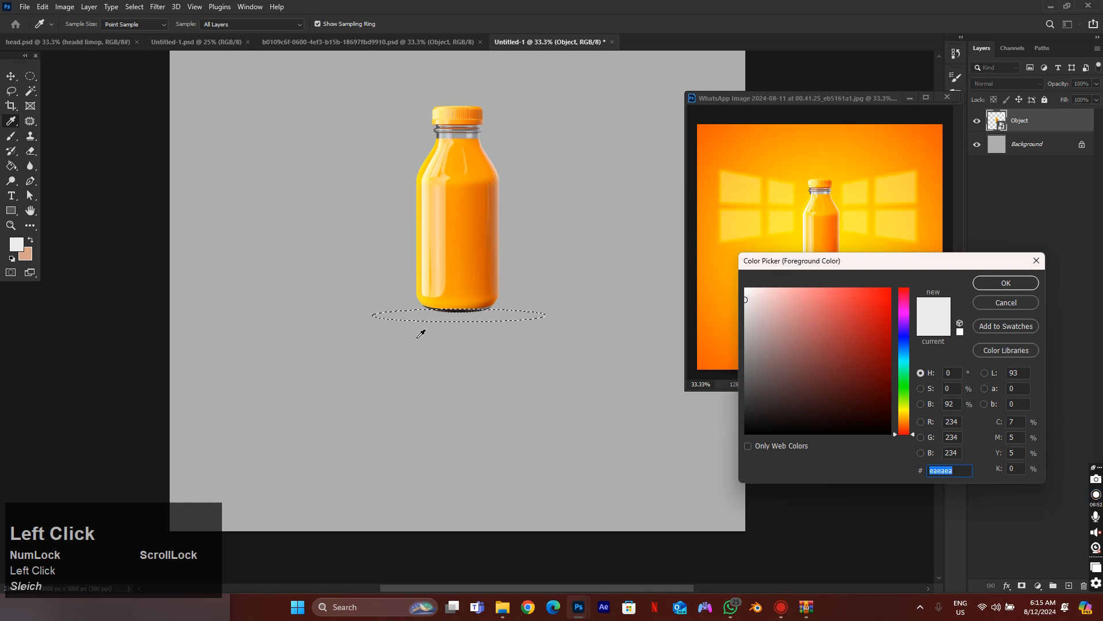
{"action": "left_click", "coordinate": [488, 225]}
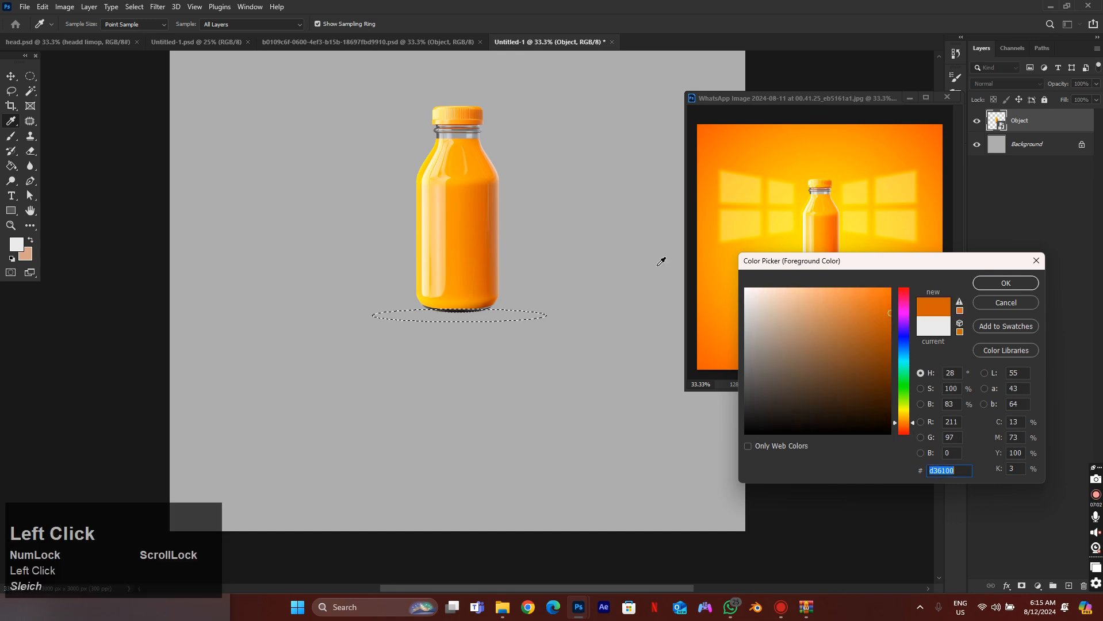
{"action": "left_click", "coordinate": [981, 284]}
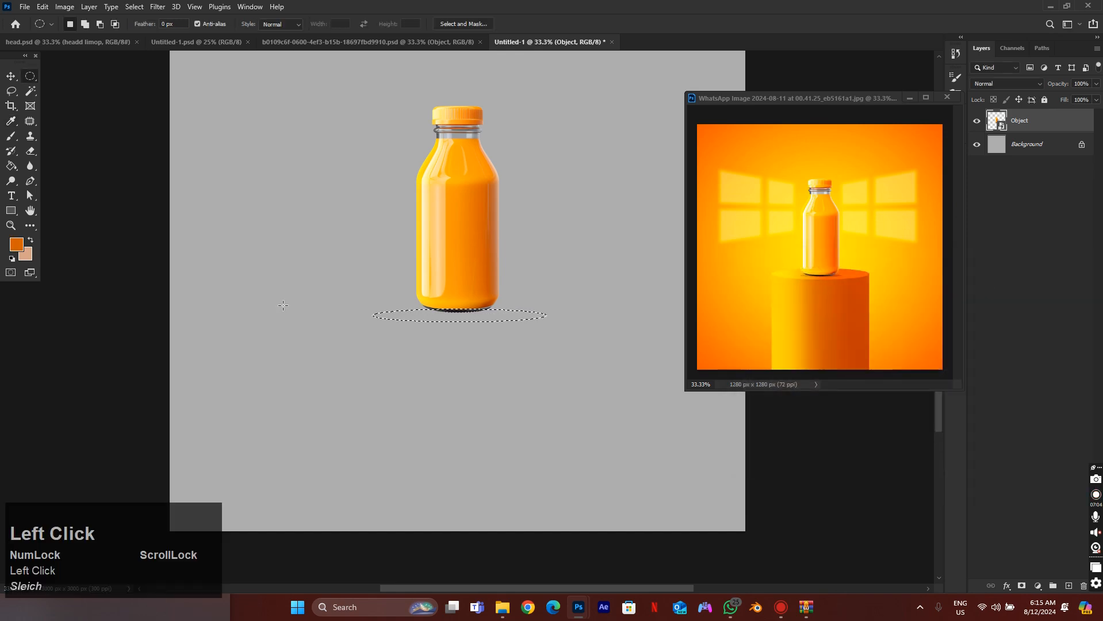
Make the dark orange the background colour and set the foreground to lighter orange #f69506 sampled from the bottle's middle.
{"action": "left_click", "coordinate": [31, 241]}
{"action": "left_click", "coordinate": [16, 245]}
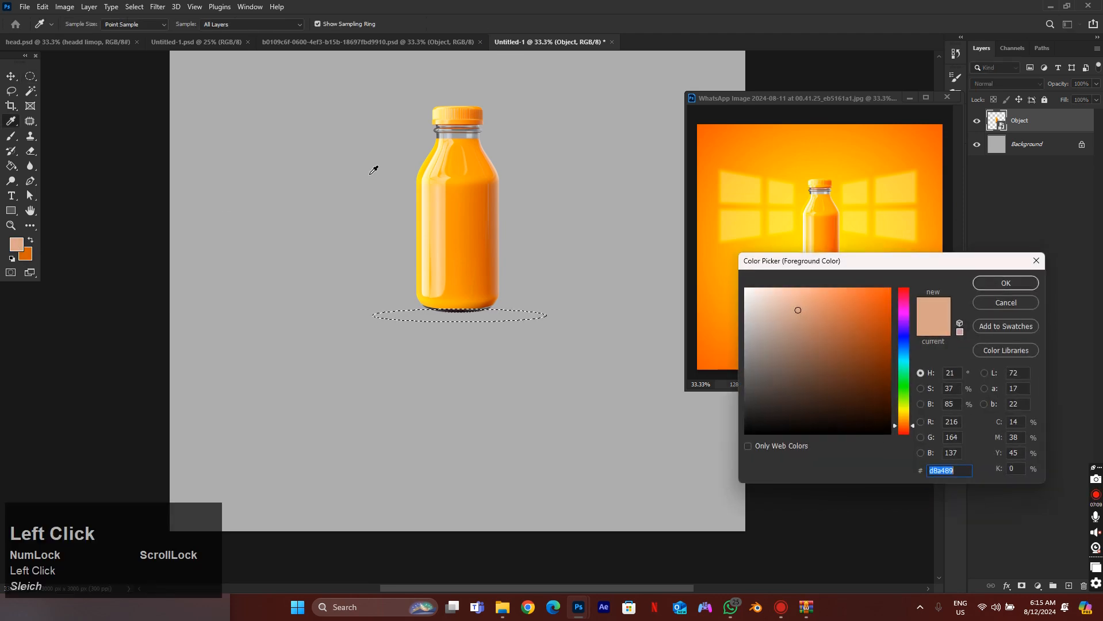
{"action": "left_click", "coordinate": [454, 217]}
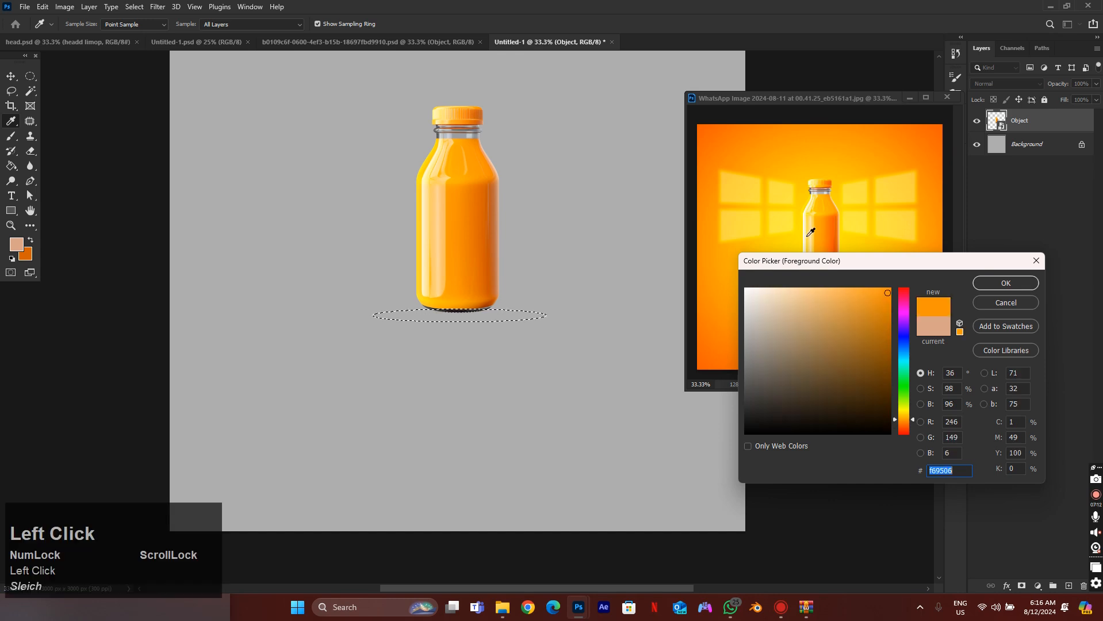
{"action": "left_click", "coordinate": [987, 282]}
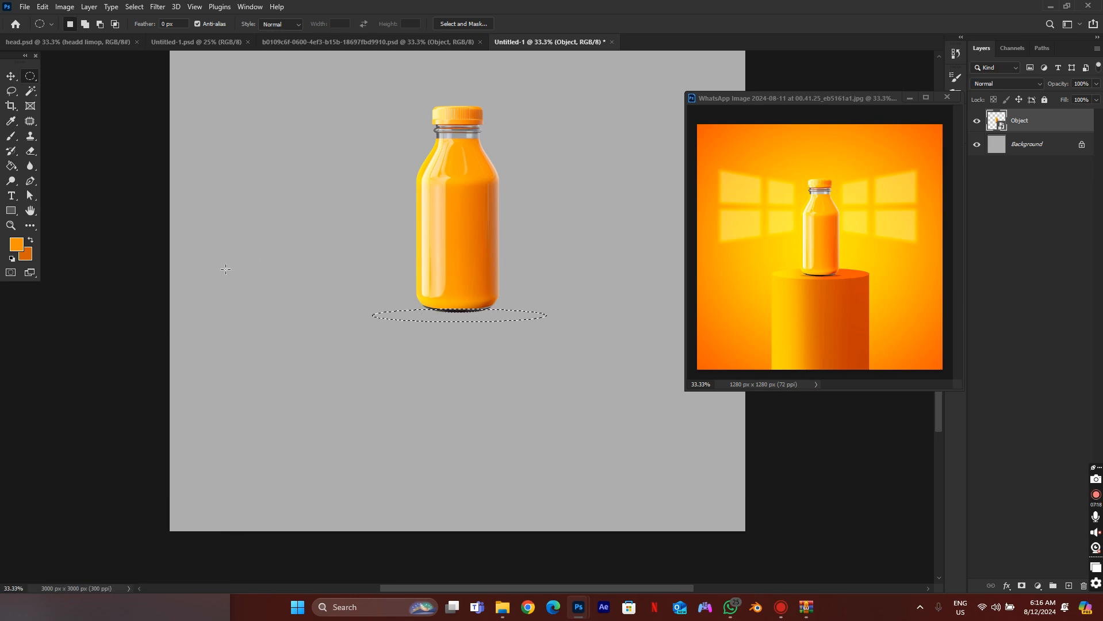
{"action": "left_click", "coordinate": [17, 249]}
{"action": "left_click", "coordinate": [981, 282]}
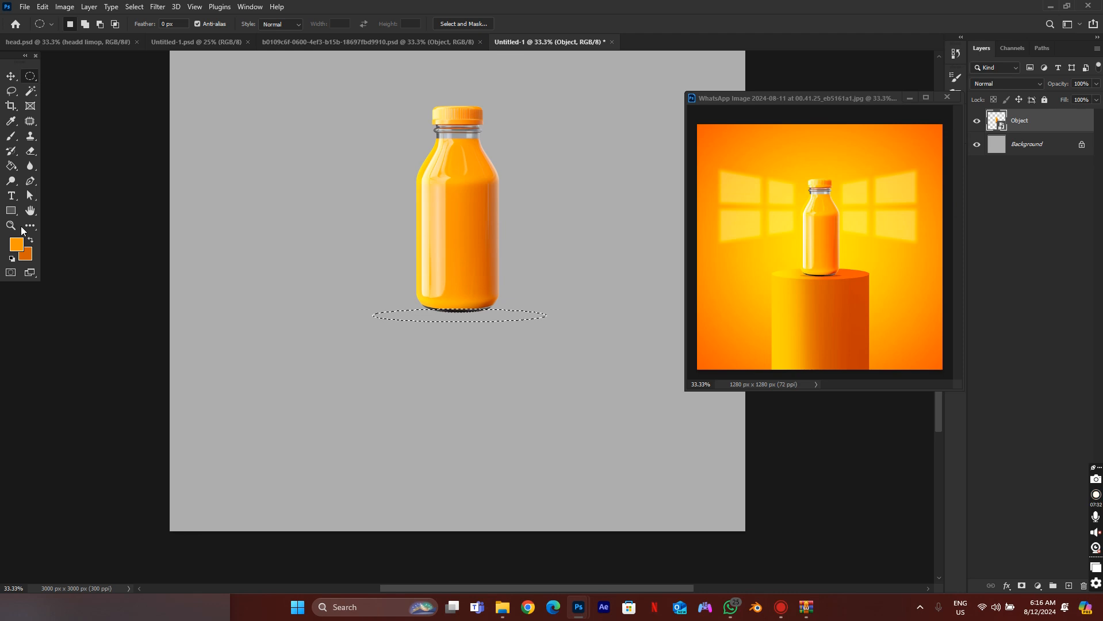
Fill the elliptical selection with the lighter orange on a new layer and place that layer beneath the Object layer.
{"action": "left_click", "coordinate": [12, 166]}
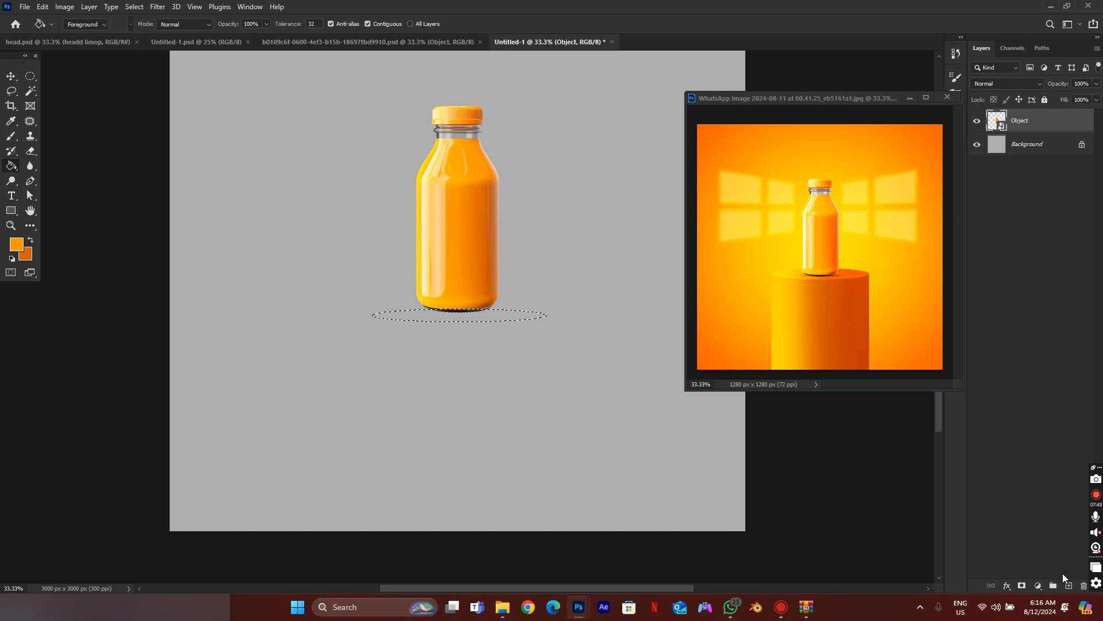
{"action": "left_click", "coordinate": [1069, 586]}
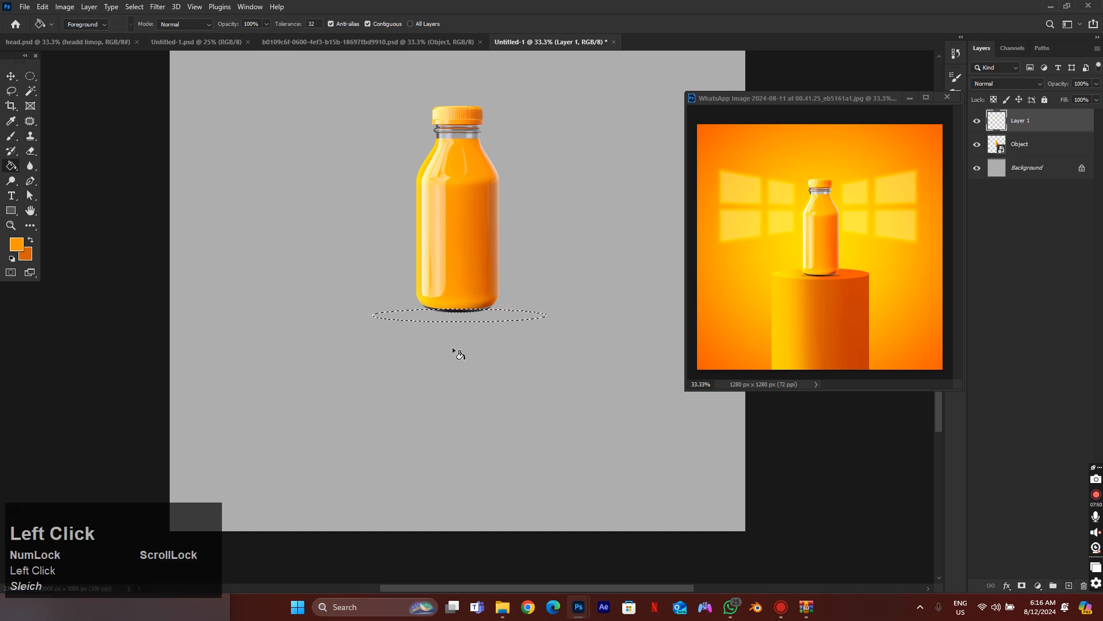
{"action": "left_click", "coordinate": [476, 317]}
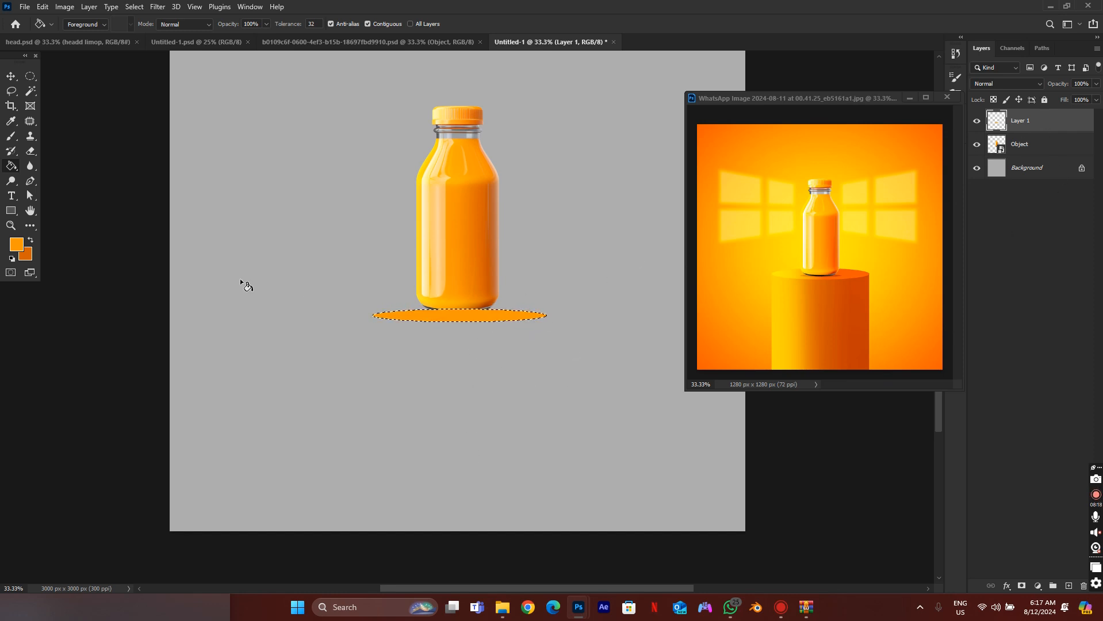
{"action": "left_click", "coordinate": [29, 75]}
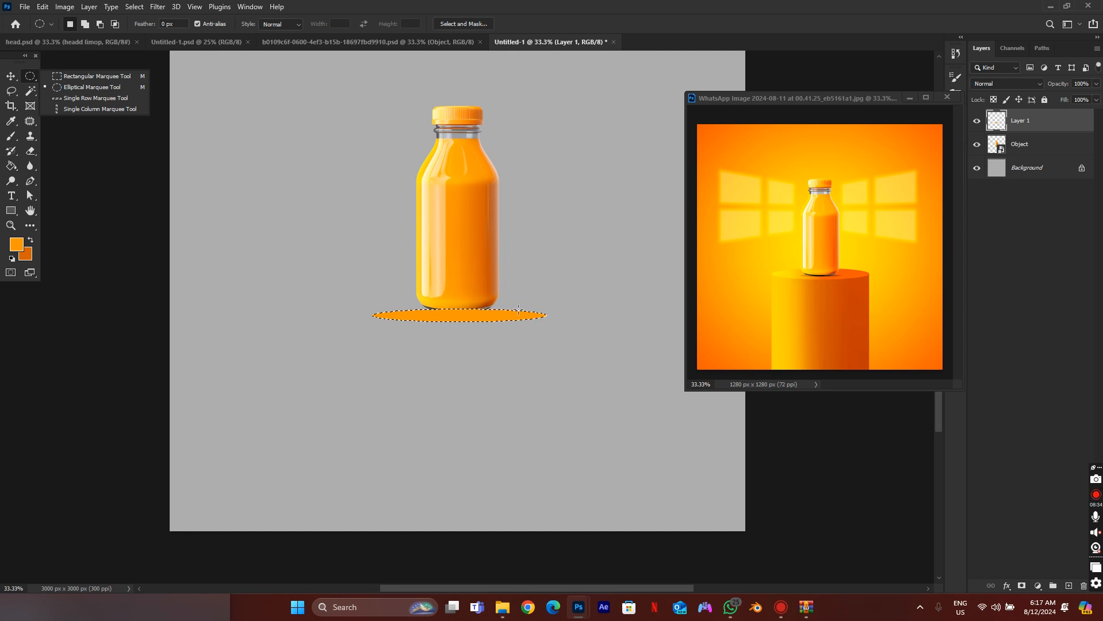
{"action": "left_click_drag", "start_coordinate": [1035, 122], "coordinate": [1040, 153]}
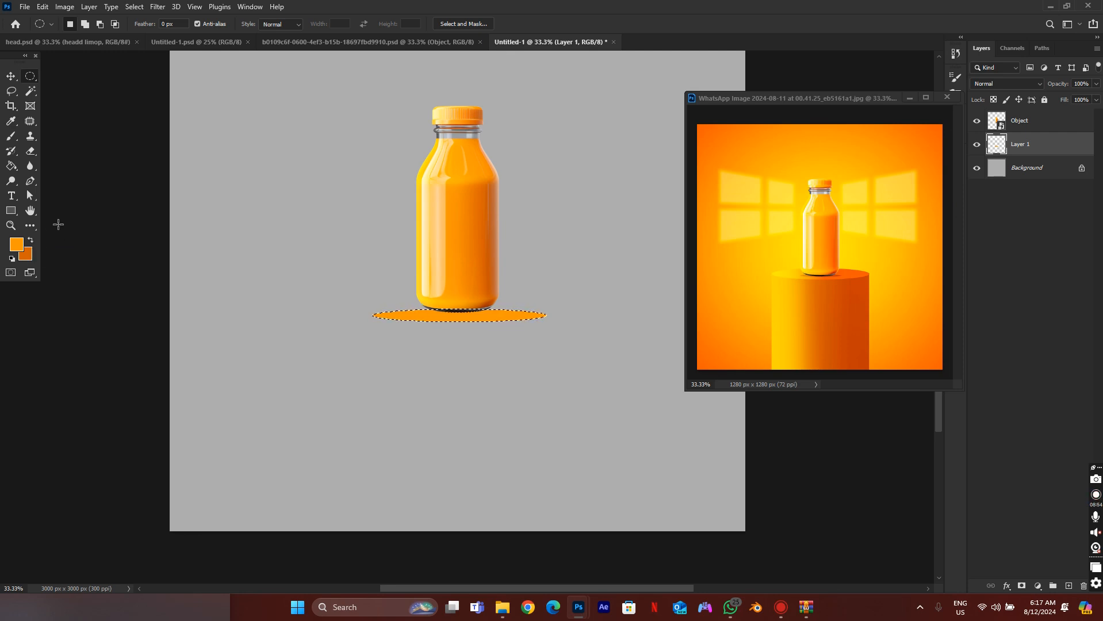
Swap the foreground and background colours so the dark orange is the foreground.
{"action": "key", "text": "x"}
{"action": "key", "text": "x"}
{"action": "key", "text": "x"}
{"action": "key", "text": "x"}
{"action": "key", "text": "x"}
{"action": "key", "text": "x"}
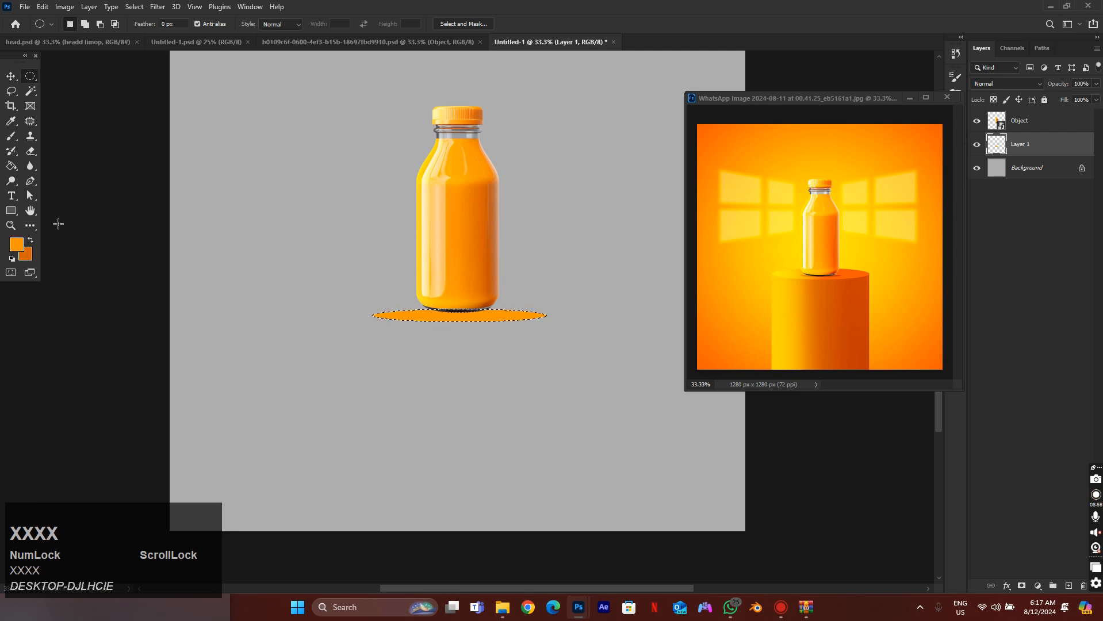
{"action": "key", "text": "x"}
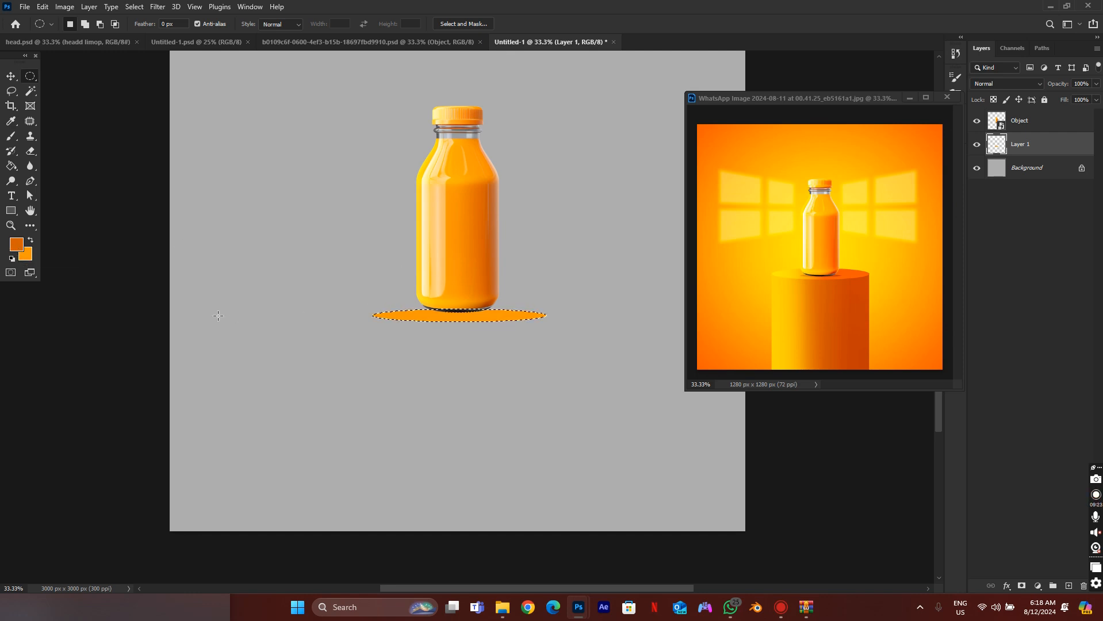
Shade the ellipse with linear dark-orange-to-transparent gradients running from its right end toward the middle, and deselect it.
{"action": "left_click", "coordinate": [12, 166]}
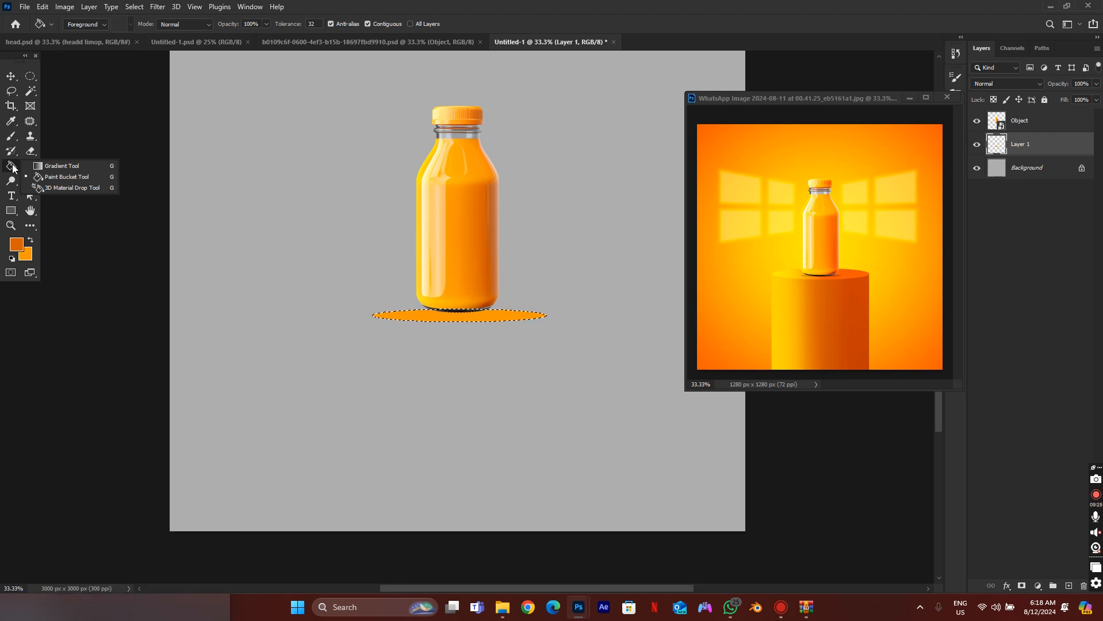
{"action": "right_click", "coordinate": [10, 166]}
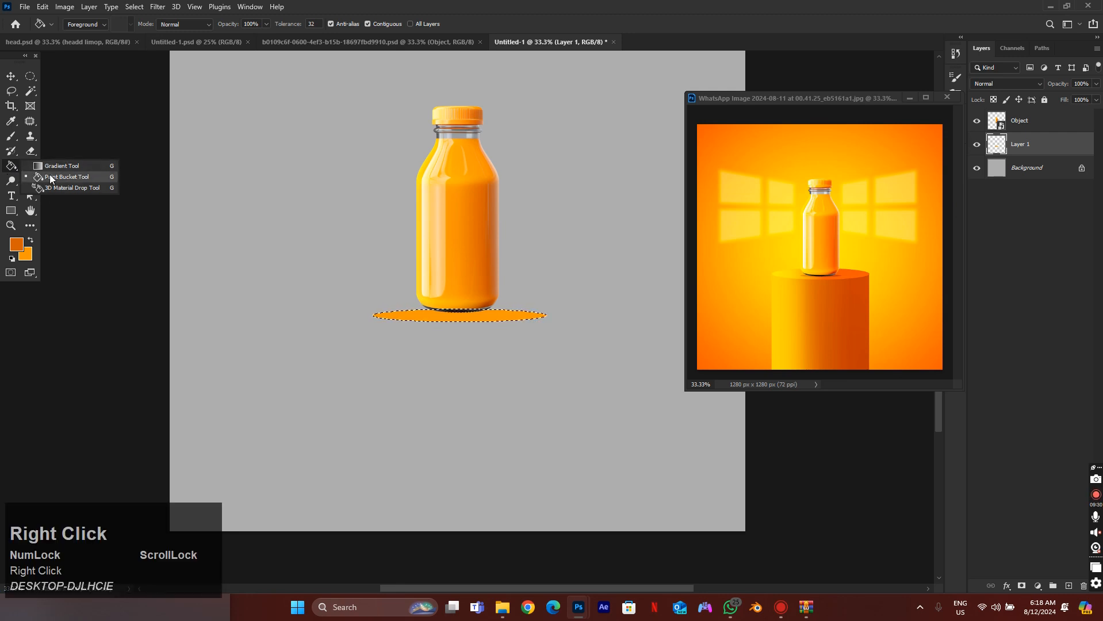
{"action": "right_click", "coordinate": [17, 176]}
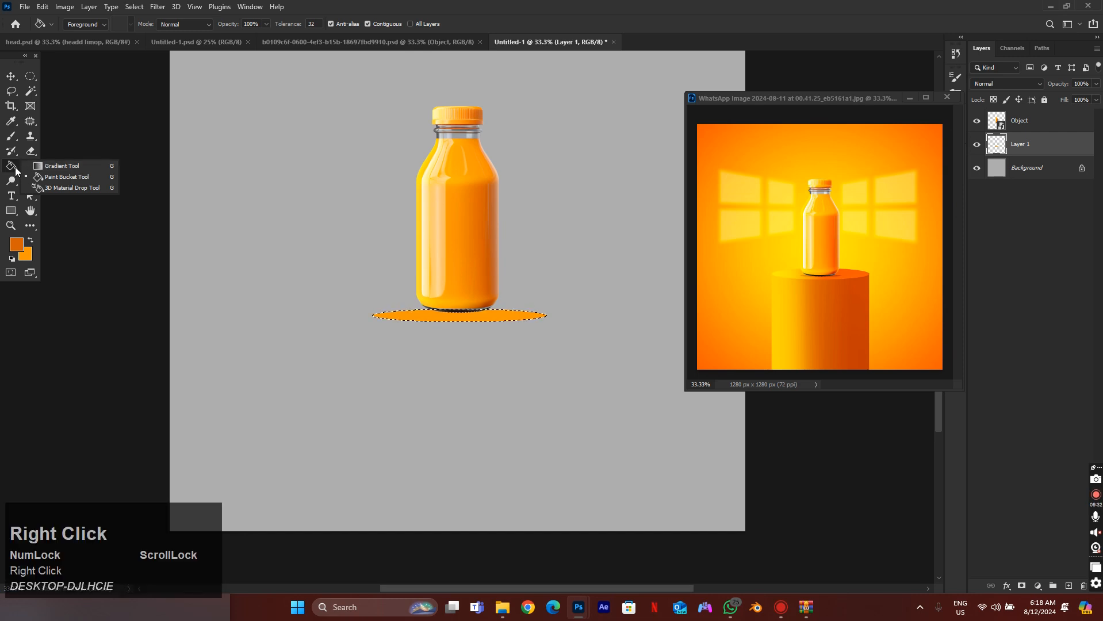
{"action": "left_click", "coordinate": [76, 166]}
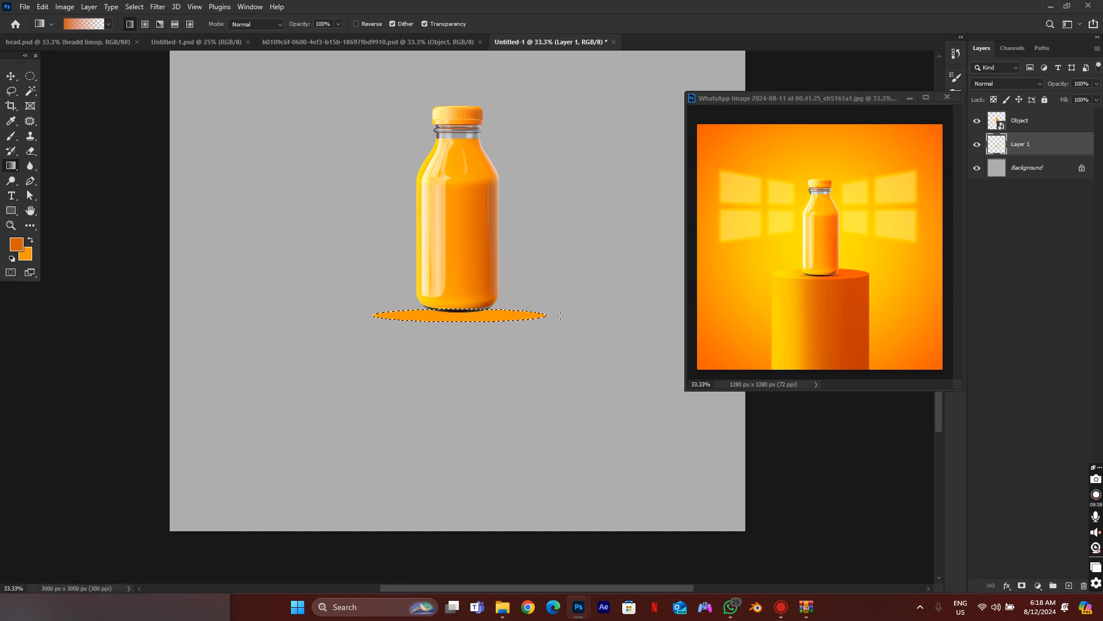
{"action": "left_click_drag", "start_coordinate": [565, 315], "coordinate": [523, 318]}
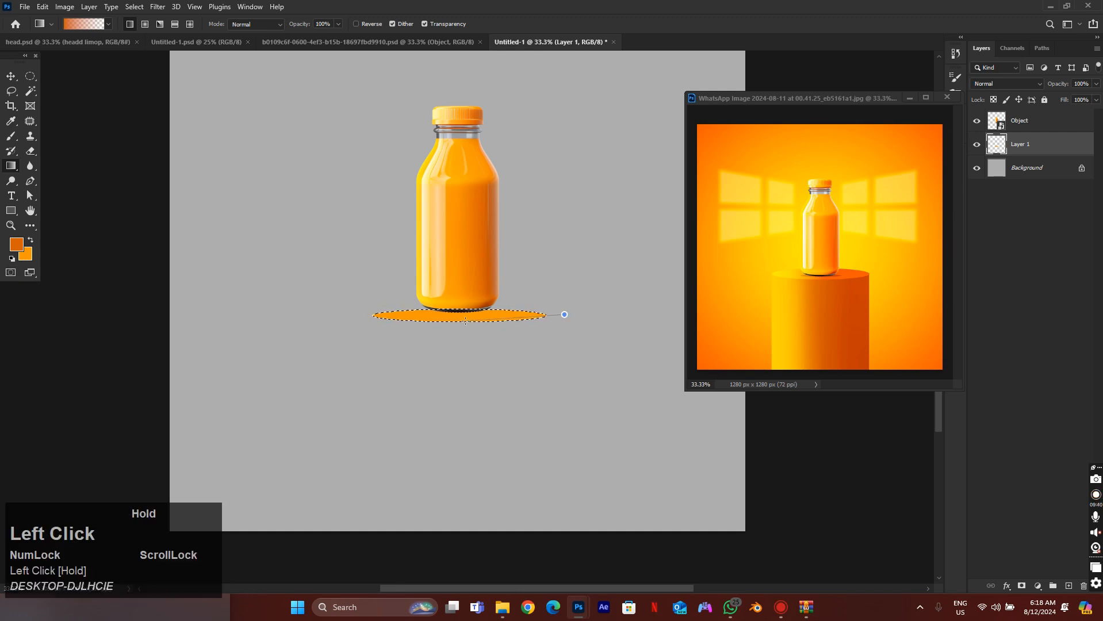
{"action": "left_click_drag", "start_coordinate": [449, 317], "coordinate": [450, 316]}
{"action": "left_click_drag", "start_coordinate": [556, 315], "coordinate": [456, 319]}
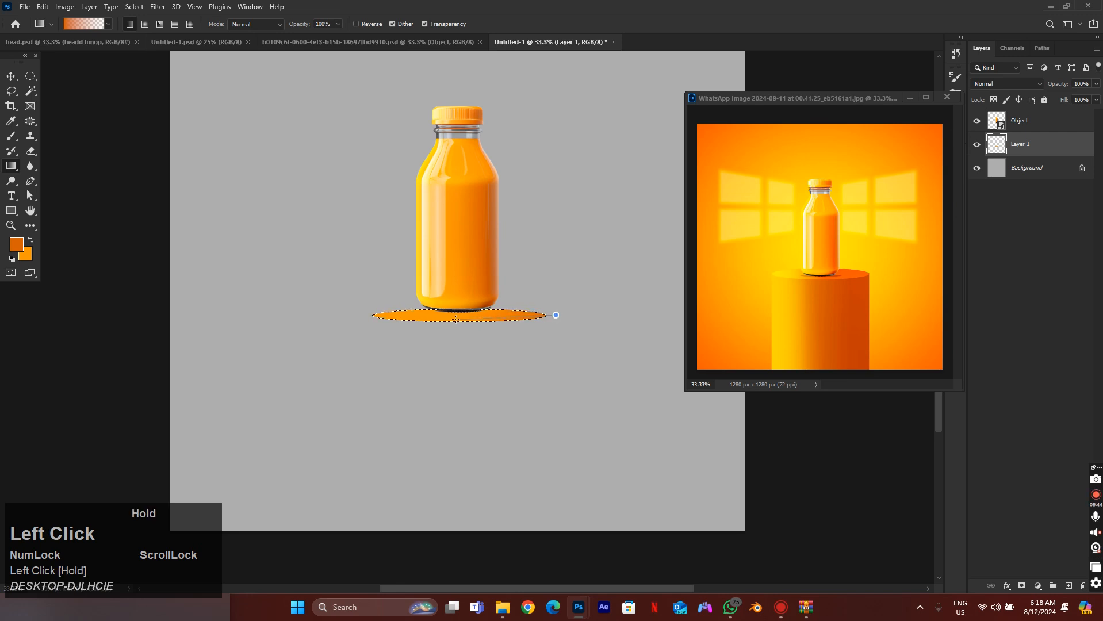
{"action": "left_click_drag", "start_coordinate": [554, 317], "coordinate": [440, 318]}
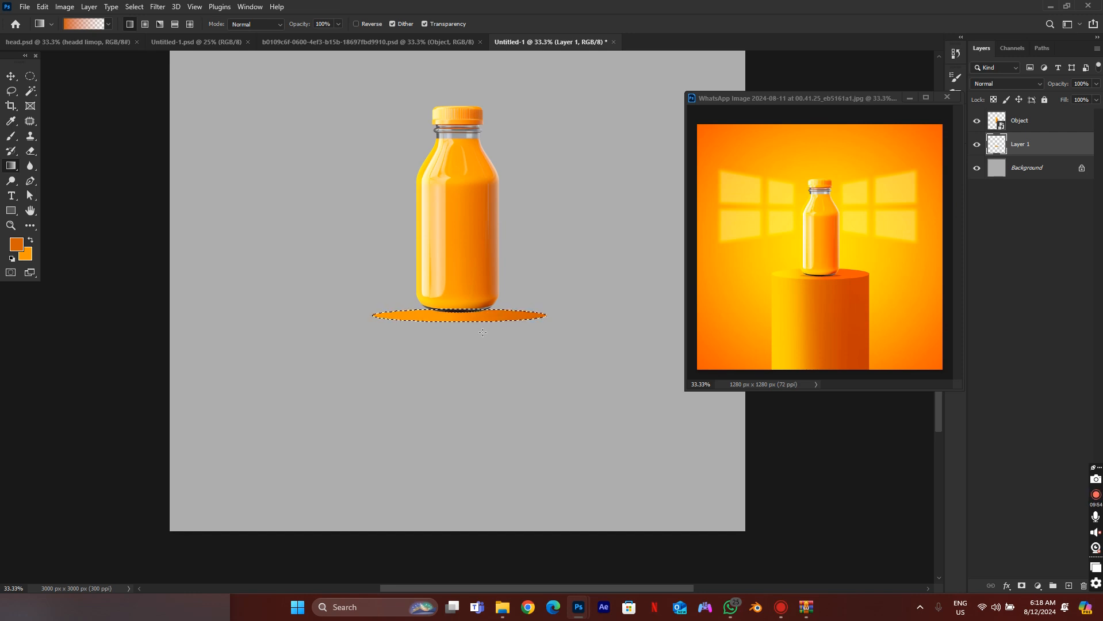
{"action": "key", "text": "ctrl+d"}
Nudge the ellipse layer up slightly so the bottle's base rests on it.
{"action": "key", "text": "v"}
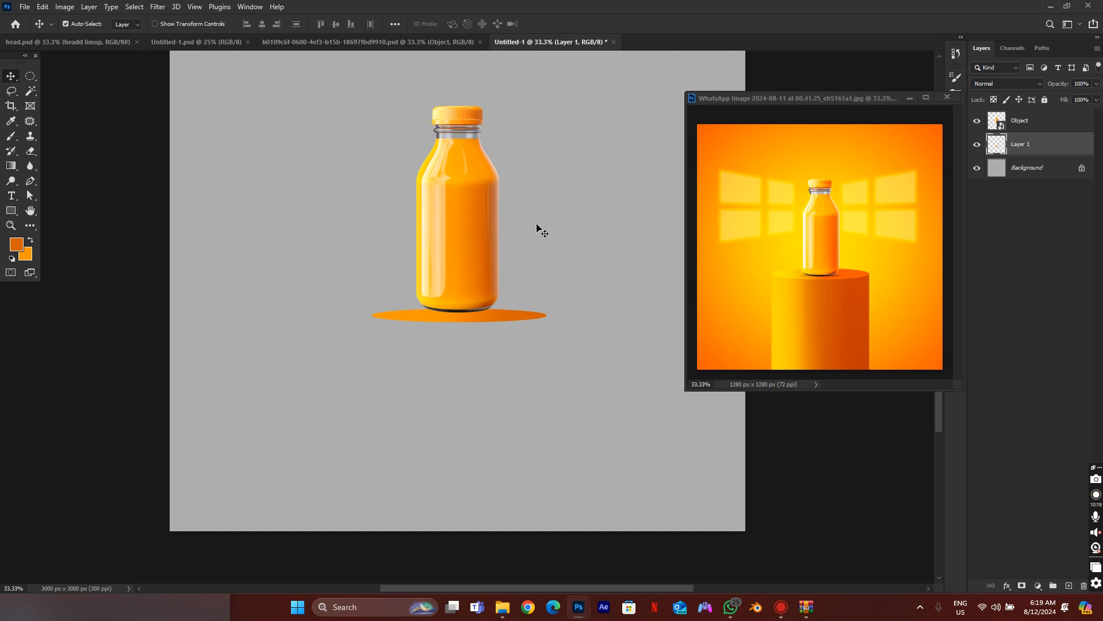
{"action": "key", "text": "Up"}
{"action": "key", "text": "Up"}
{"action": "key", "text": "Up"}
{"action": "key", "text": "Up"}
{"action": "key", "text": "Up"}
{"action": "key", "text": "Up"}
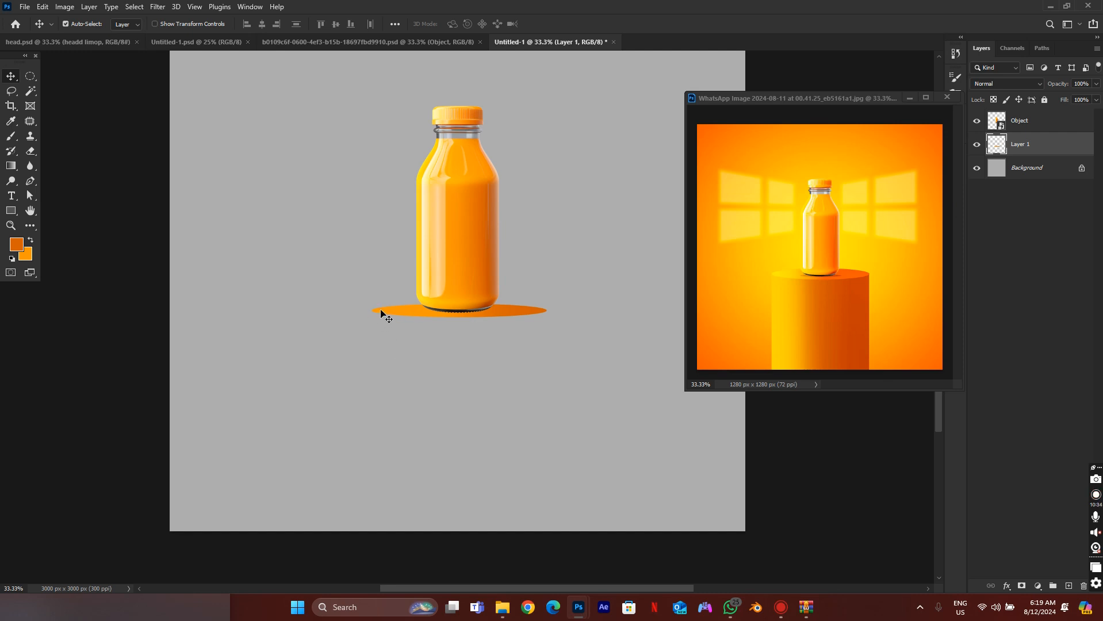
Draw a rectangular selection spanning the orange ellipse's full width, from its middle down to the canvas's bottom edge.
{"action": "left_click_drag", "start_coordinate": [31, 80], "coordinate": [80, 75]}
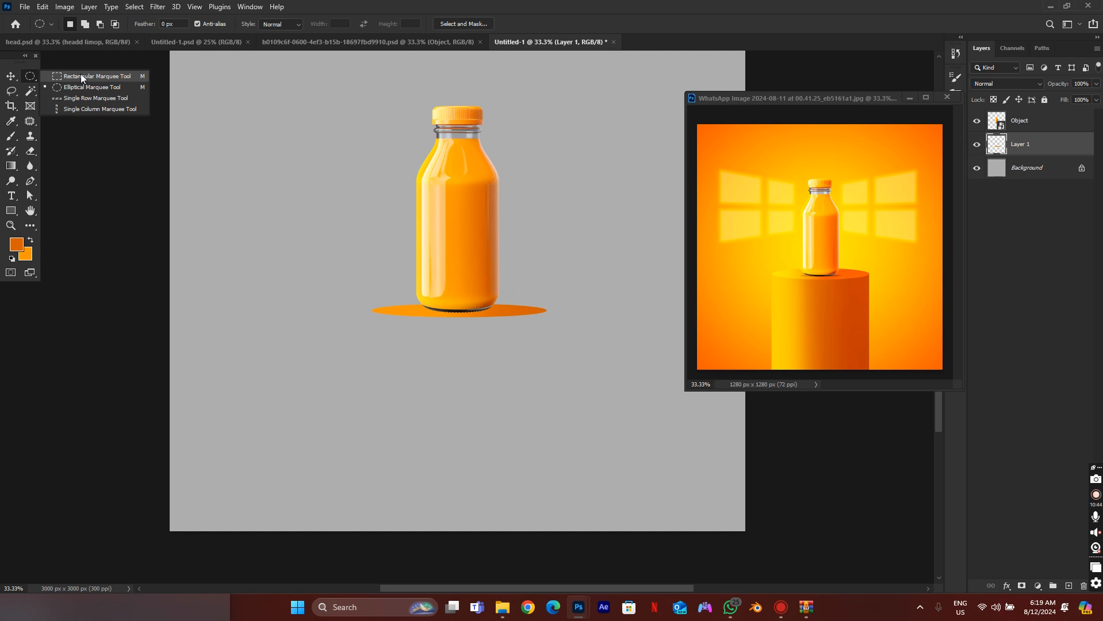
{"action": "left_click_drag", "start_coordinate": [81, 76], "coordinate": [130, 79]}
{"action": "left_click", "coordinate": [130, 78]}
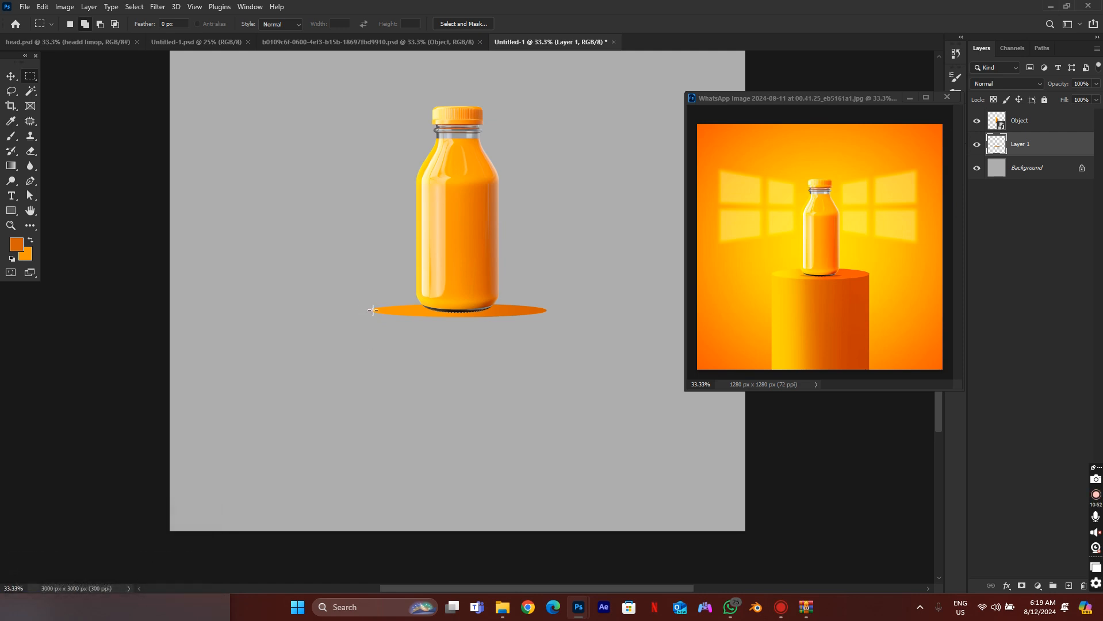
{"action": "key", "text": "ctrl+equal"}
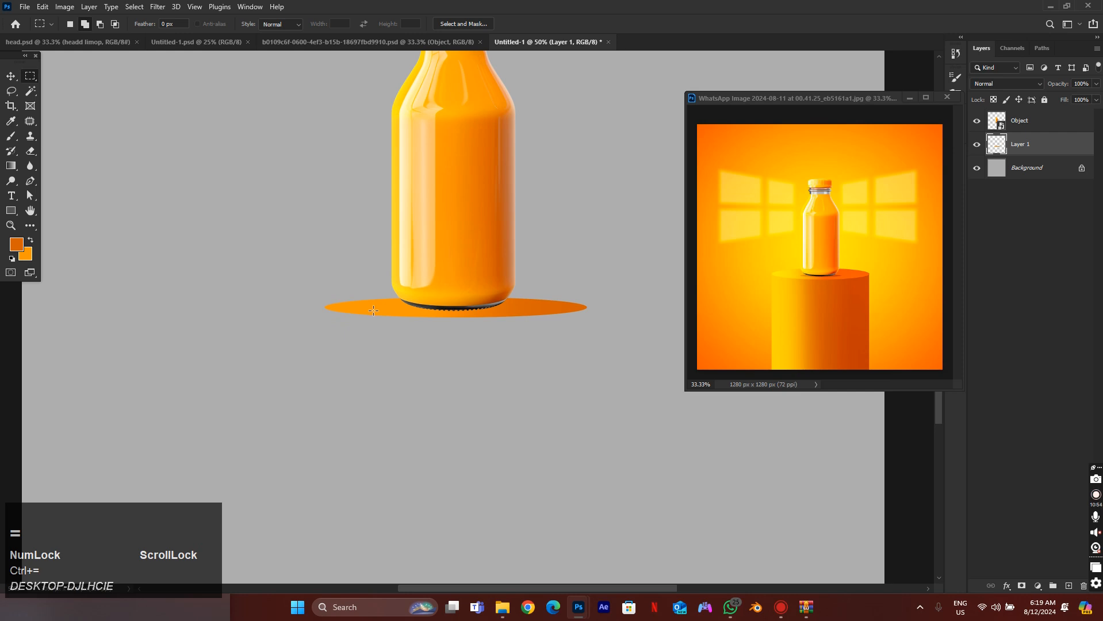
{"action": "scroll", "coordinate": [373, 310], "scroll_direction": "down", "scroll_amount": 5}
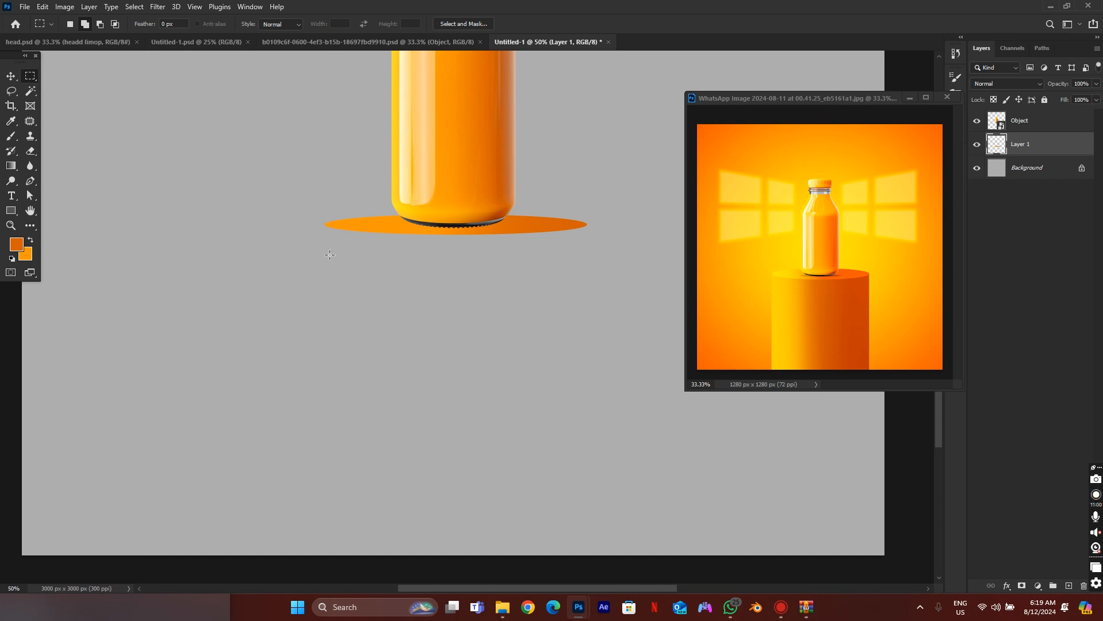
{"action": "left_click_drag", "start_coordinate": [324, 225], "coordinate": [586, 564]}
Fill the rectangular selection with the dark orange on a new layer using the Paint Bucket.
{"action": "left_click", "coordinate": [1066, 583]}
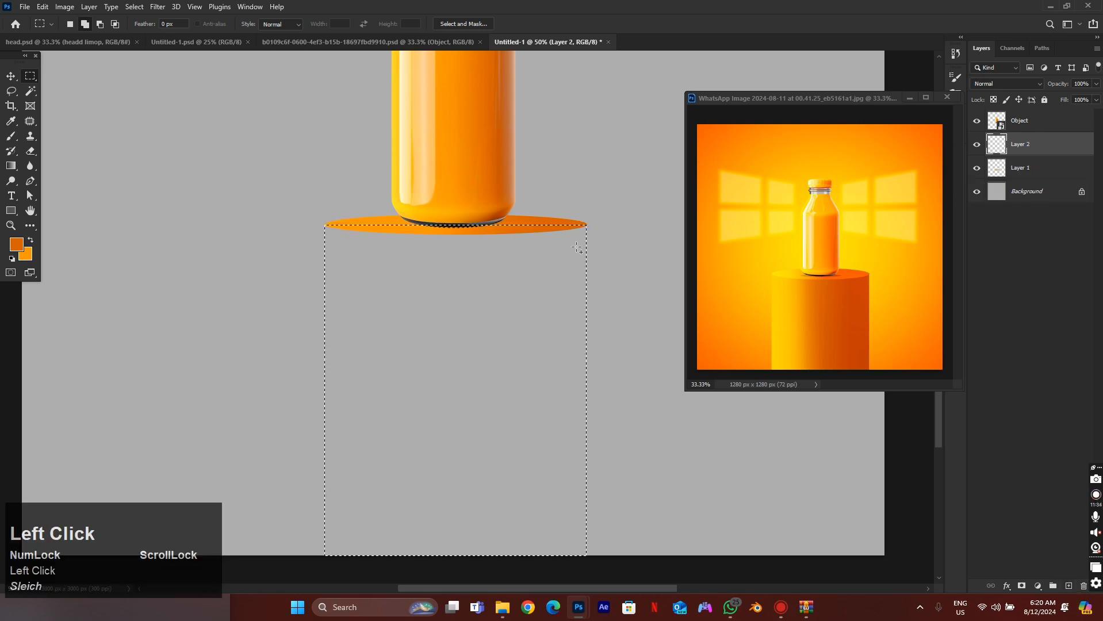
{"action": "scroll", "coordinate": [434, 241], "scroll_direction": "down", "scroll_amount": 1}
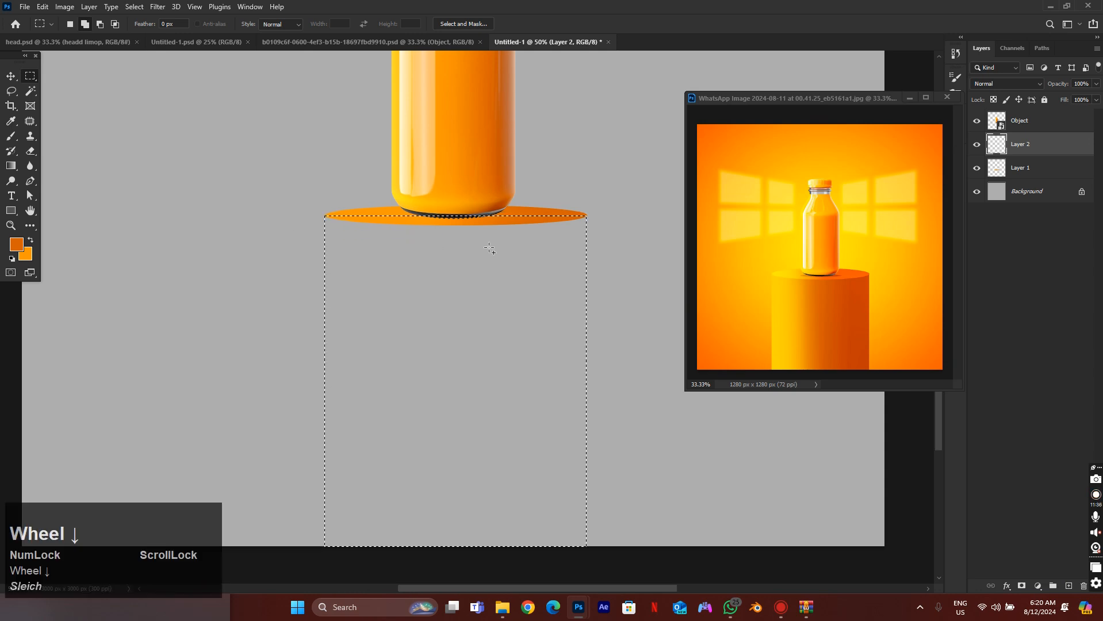
{"action": "scroll", "coordinate": [562, 257], "scroll_direction": "down", "scroll_amount": 1}
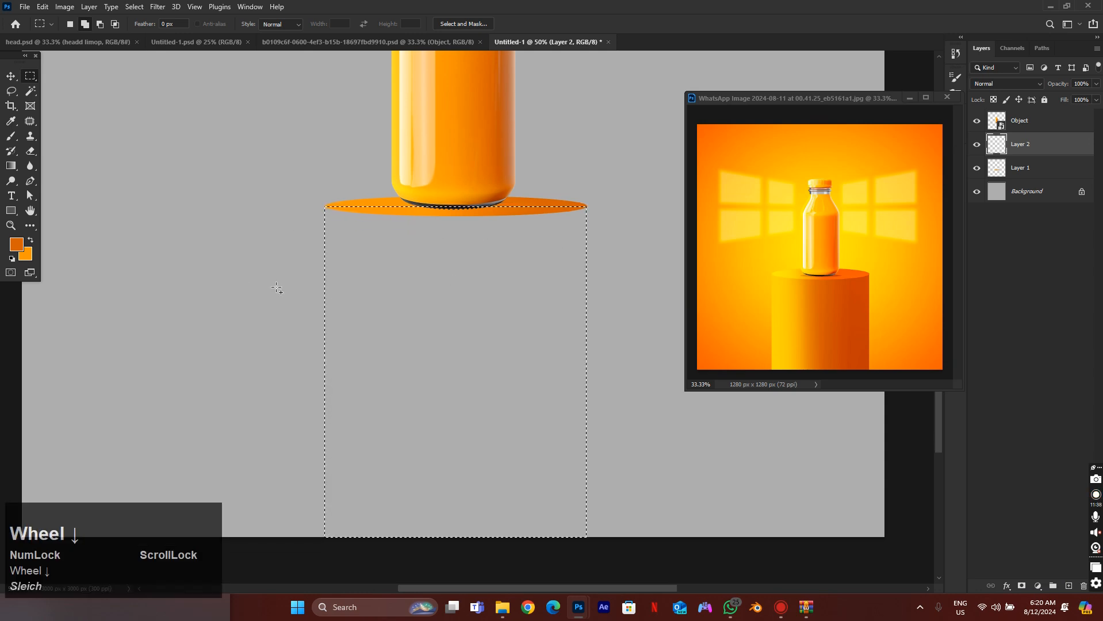
{"action": "left_click", "coordinate": [13, 167]}
{"action": "left_click_drag", "start_coordinate": [13, 167], "coordinate": [60, 180]}
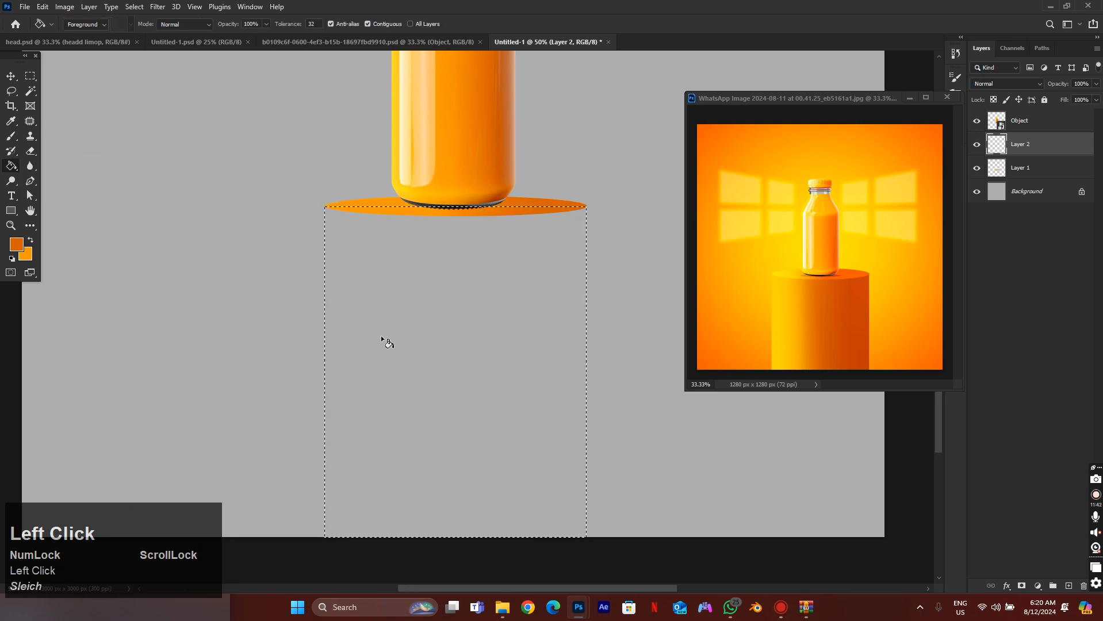
{"action": "left_click", "coordinate": [480, 329]}
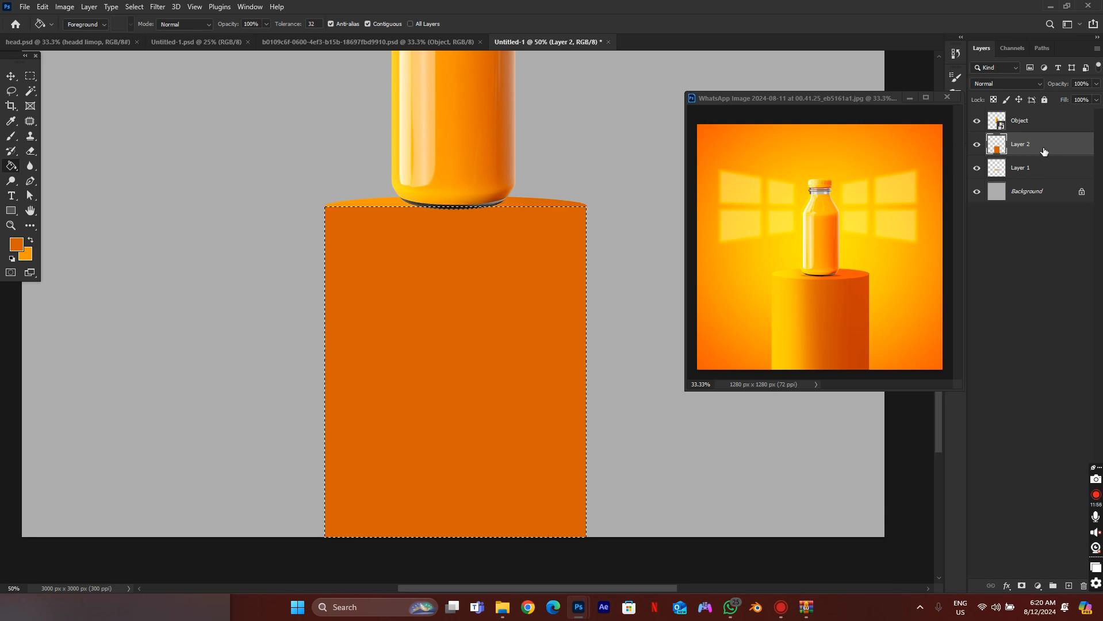
Place the dark orange rectangle layer beneath the ellipse layer so the ellipse forms the podium's top face.
{"action": "left_click_drag", "start_coordinate": [1053, 151], "coordinate": [1055, 177]}
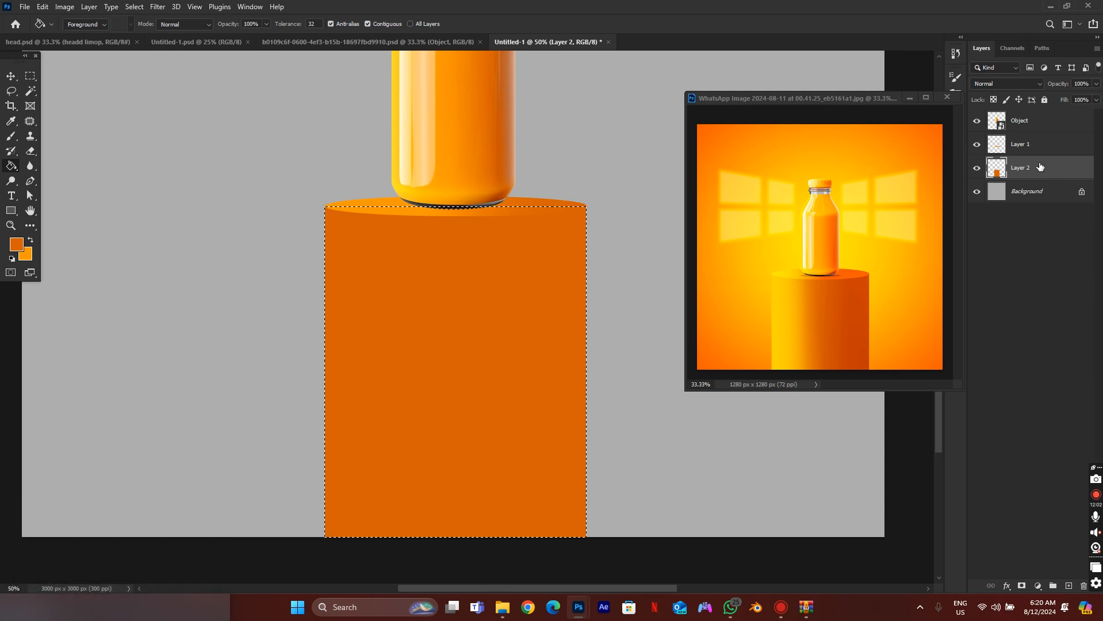
{"action": "mouse_move", "coordinate": [1041, 170]}
{"action": "left_mouse_down"}
{"action": "mouse_move", "coordinate": [1034, 142]}
{"action": "mouse_move", "coordinate": [1045, 168]}
{"action": "left_mouse_up"}
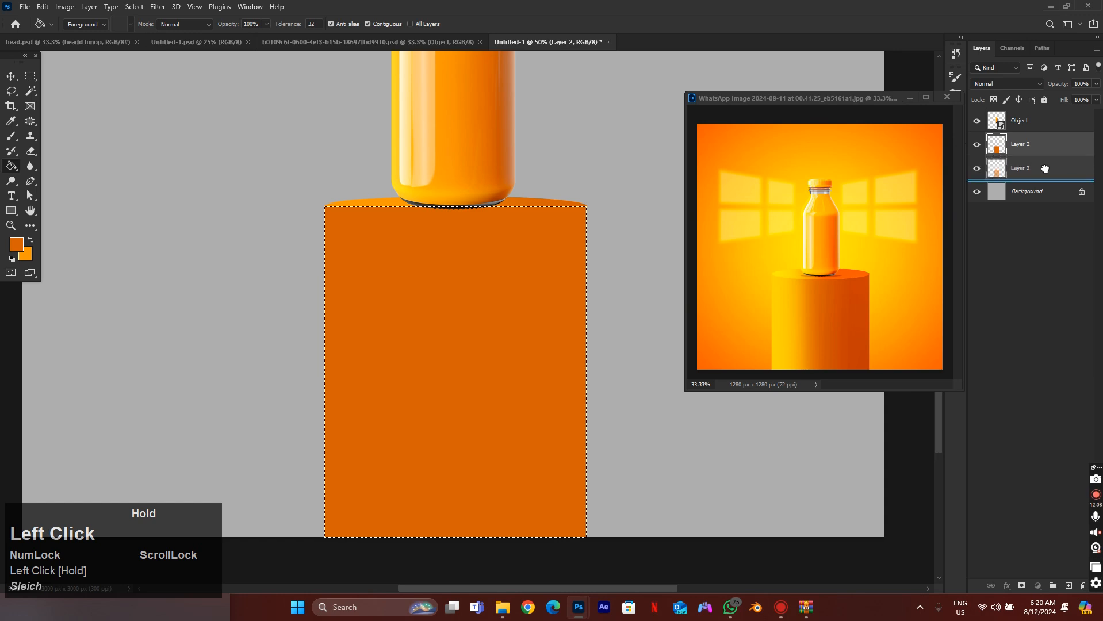
{"action": "left_click_drag", "start_coordinate": [1044, 168], "coordinate": [1045, 169]}
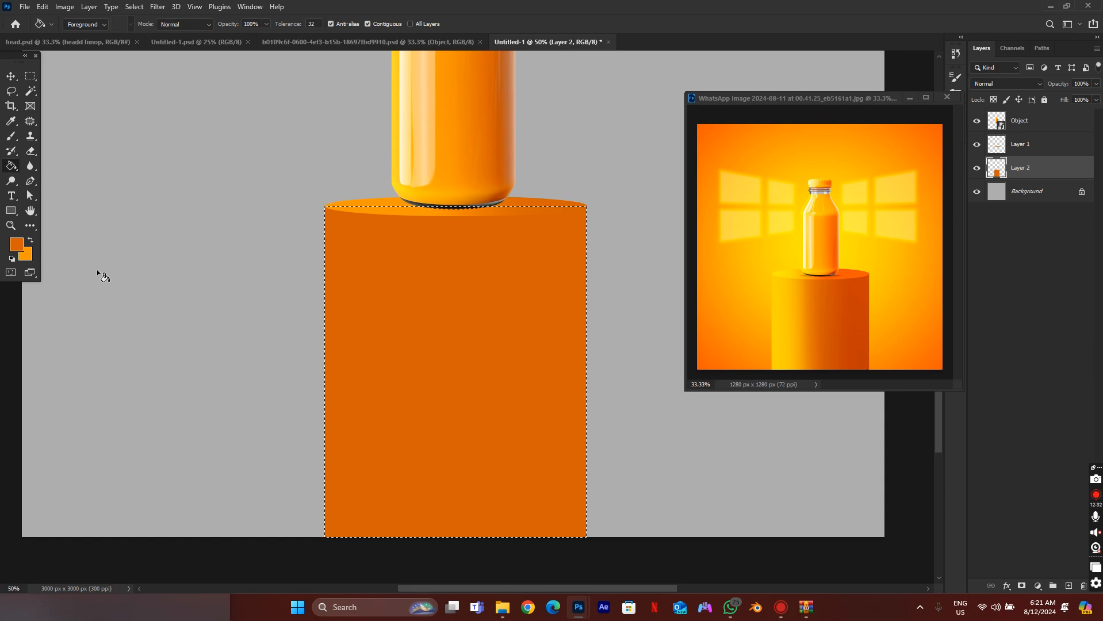
Shade the podium body with linear light-orange-to-transparent gradients from beyond its left edge toward the middle, and deselect it.
{"action": "key", "text": "x"}
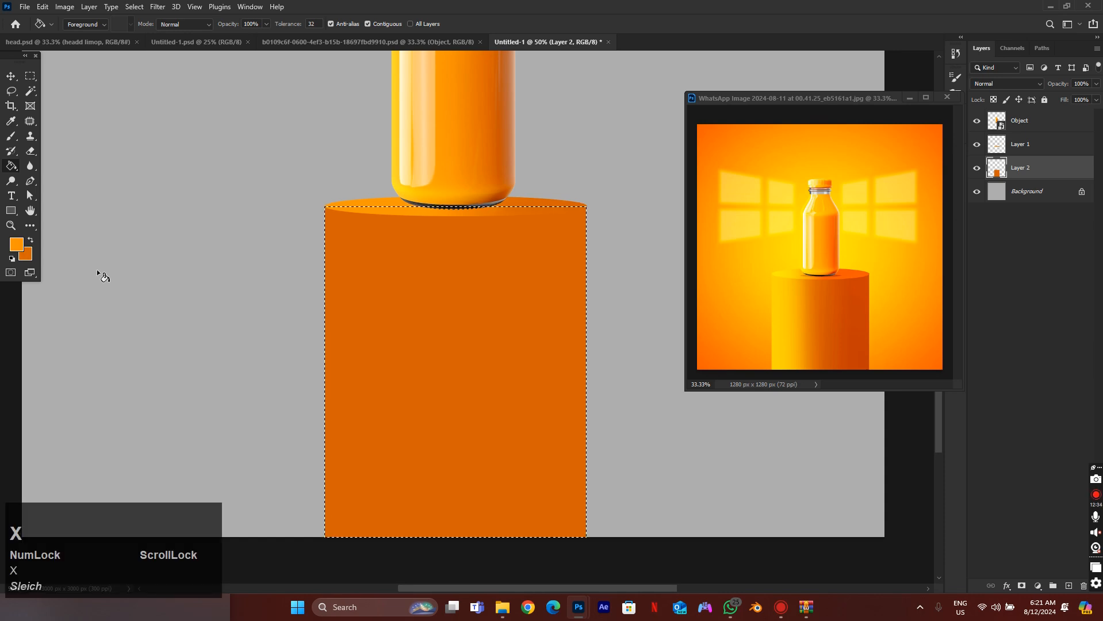
{"action": "right_click", "coordinate": [12, 168]}
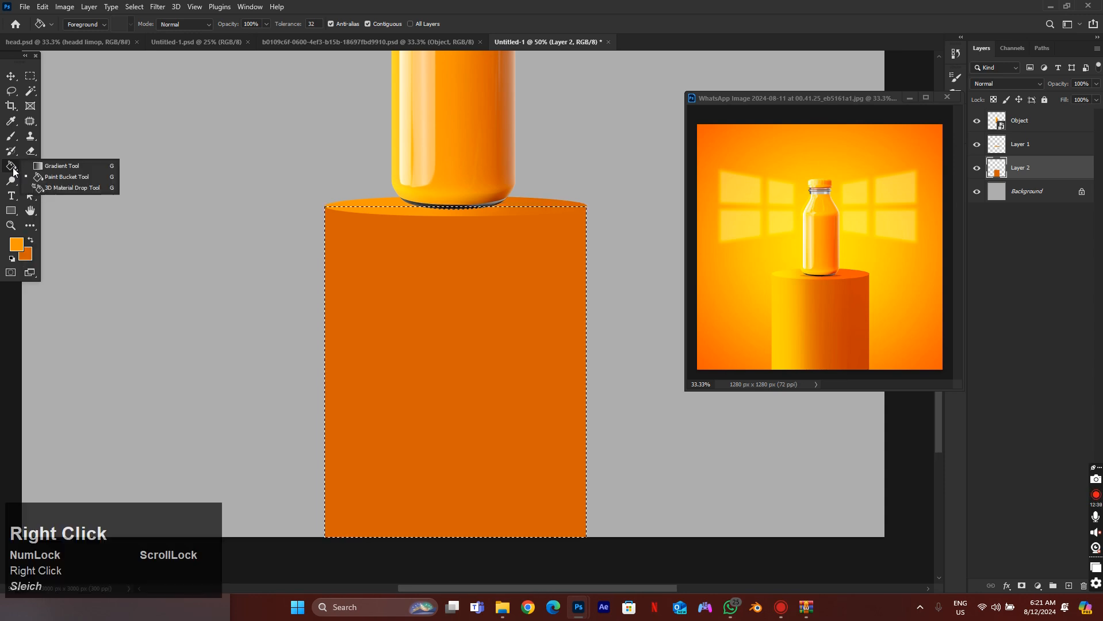
{"action": "left_click", "coordinate": [65, 166]}
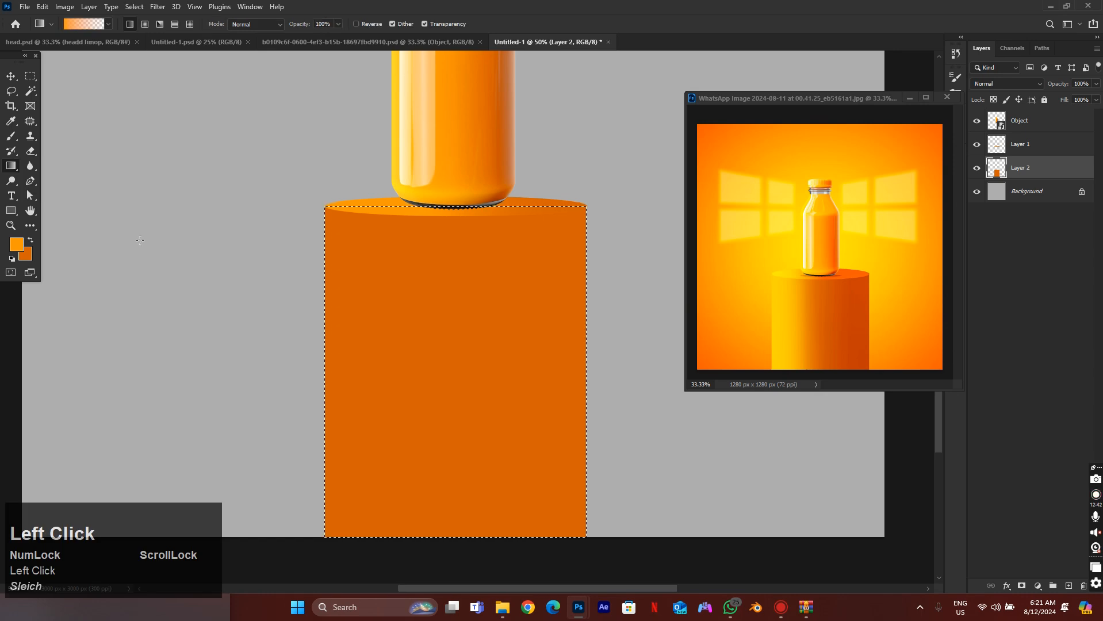
{"action": "left_click_drag", "start_coordinate": [248, 372], "coordinate": [384, 373]}
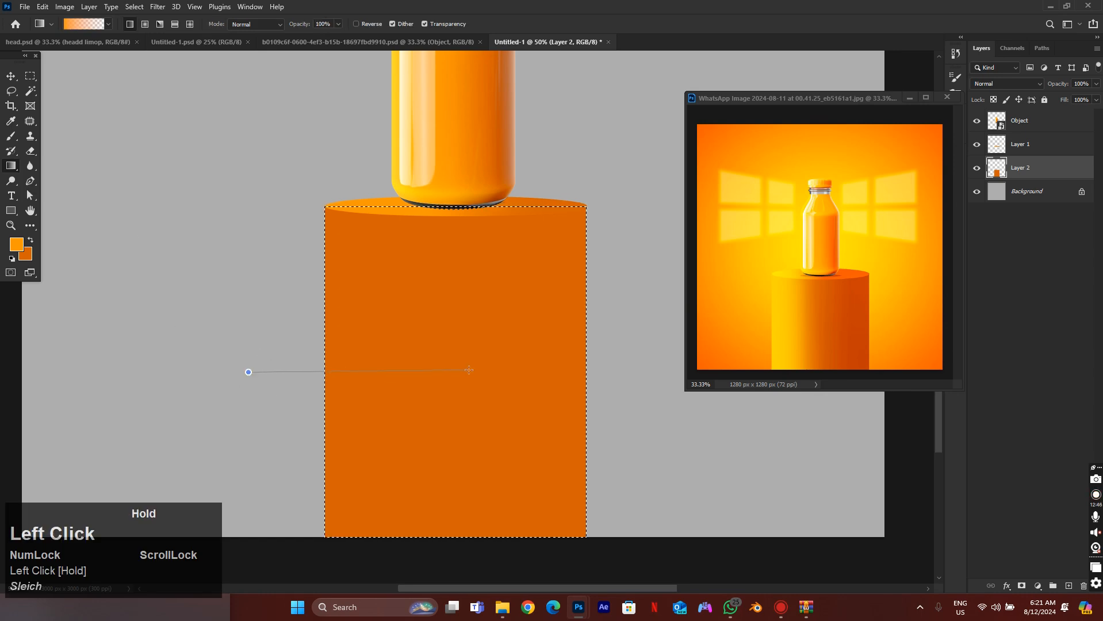
{"action": "left_click_drag", "start_coordinate": [470, 370], "coordinate": [469, 370]}
{"action": "left_click_drag", "start_coordinate": [289, 363], "coordinate": [478, 361]}
{"action": "left_click_drag", "start_coordinate": [292, 361], "coordinate": [462, 359]}
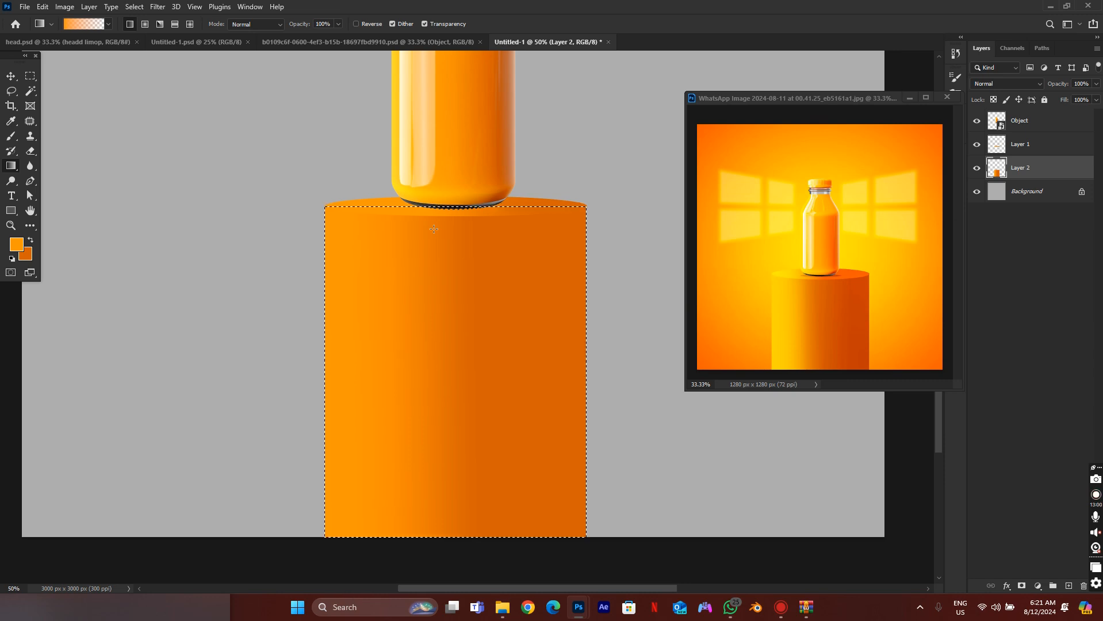
{"action": "key", "text": "ctrl"}
{"action": "key", "text": "ctrl+d"}
Darken the podium body with a Hue/Saturation adjustment, setting Lightness to -14.
{"action": "key", "text": "ctrl+u"}
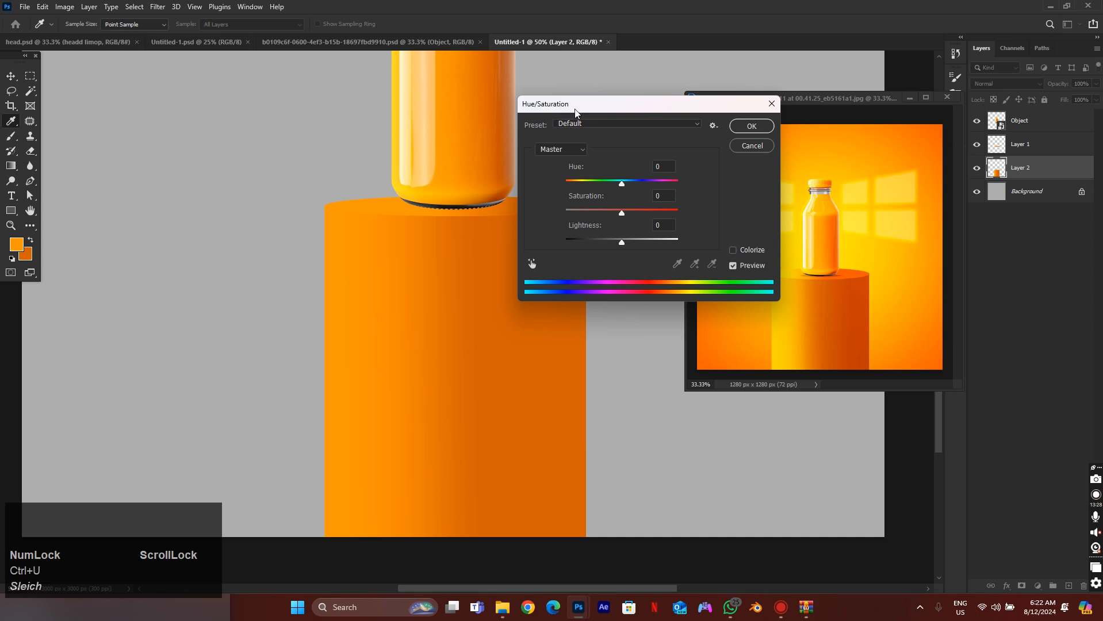
{"action": "left_click_drag", "start_coordinate": [586, 106], "coordinate": [669, 114]}
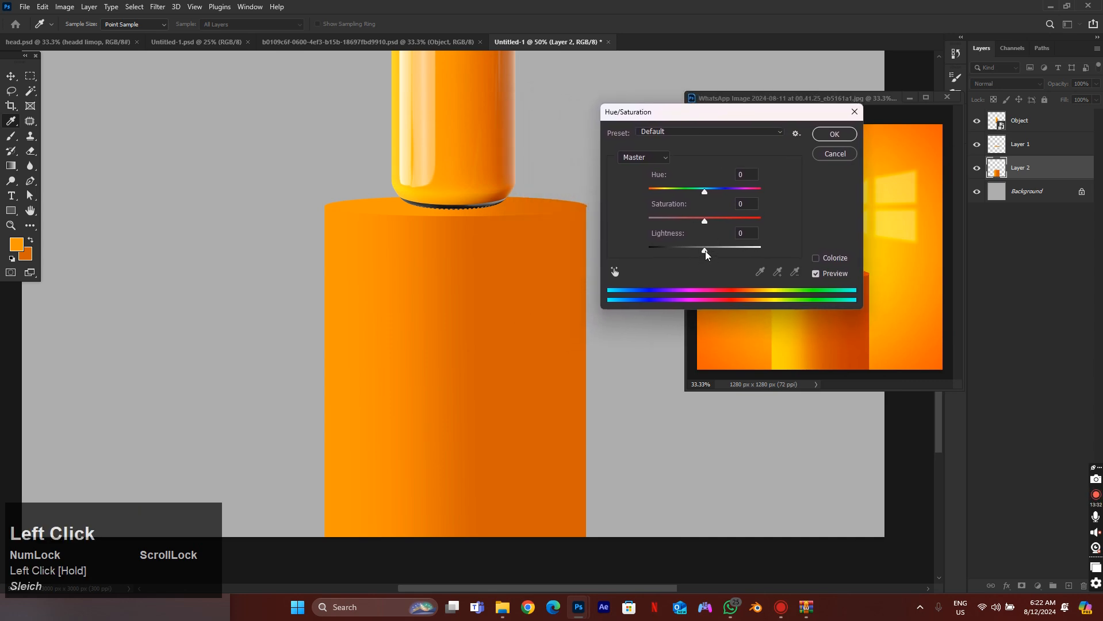
{"action": "left_click_drag", "start_coordinate": [708, 254], "coordinate": [697, 259]}
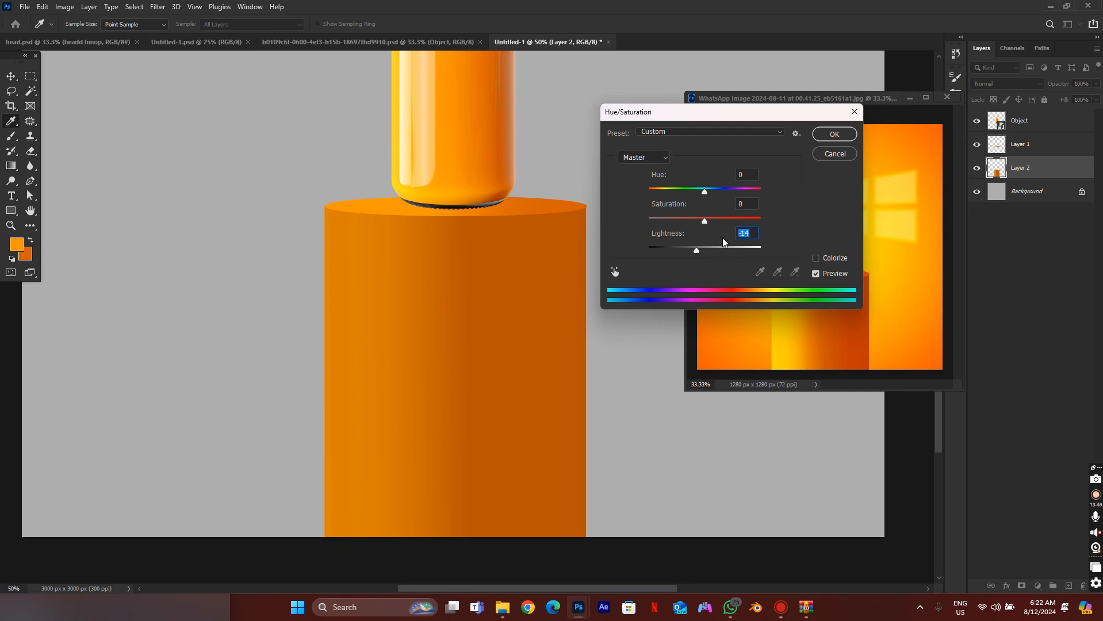
{"action": "left_click", "coordinate": [833, 134]}
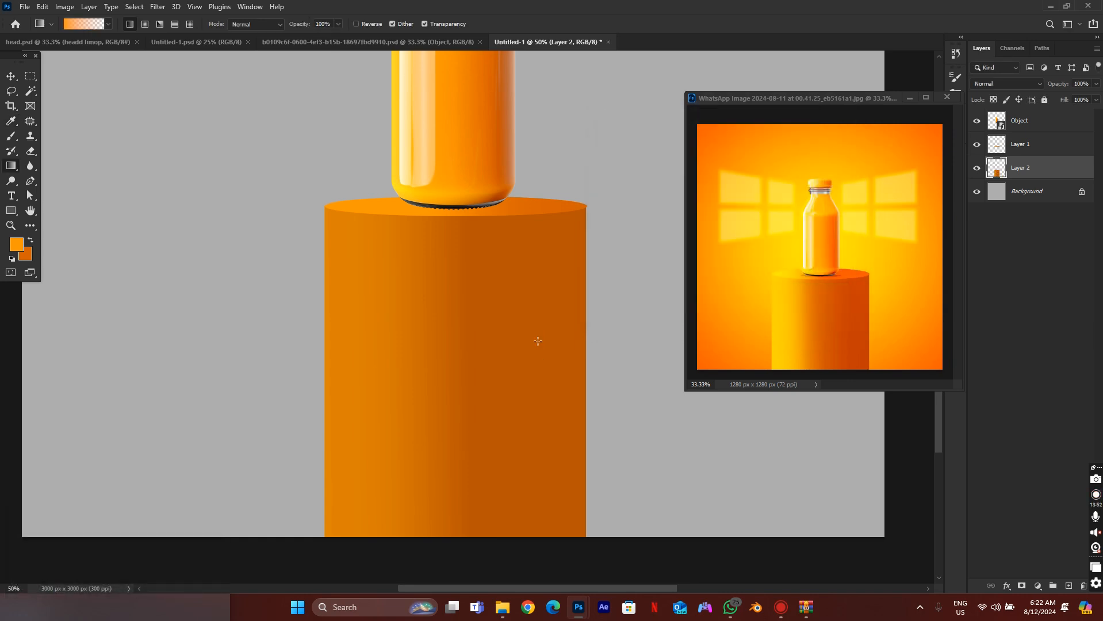
Unlock the grey Background layer so that it becomes a regular layer.
{"action": "key", "text": "ctrl+minus"}
{"action": "key", "text": "ctrl+minus"}
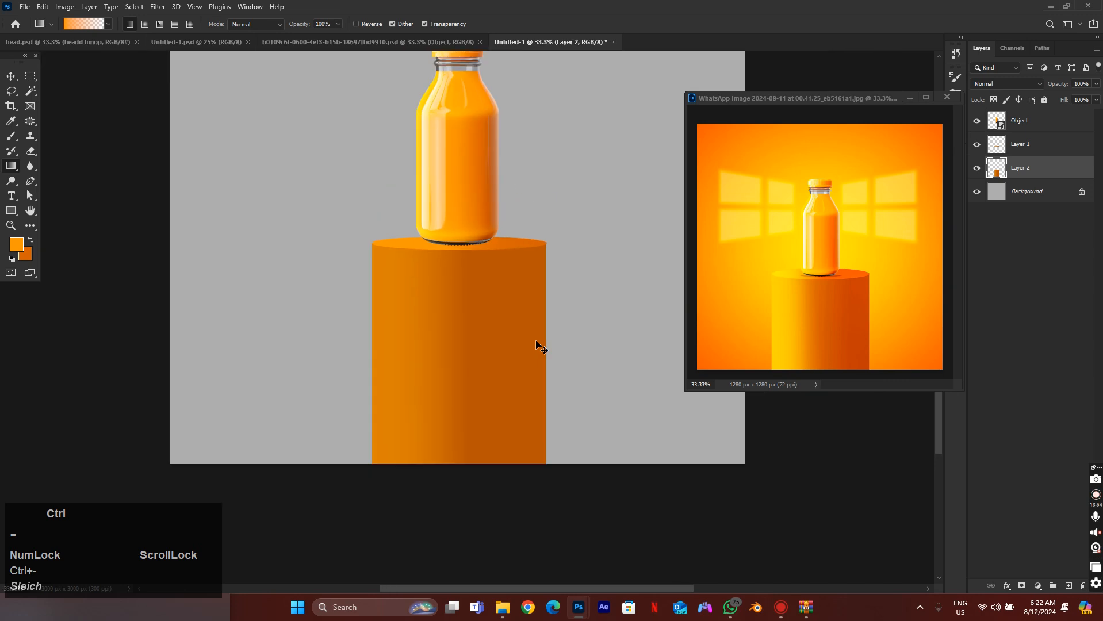
{"action": "scroll", "coordinate": [535, 341], "scroll_direction": "up", "scroll_amount": 3}
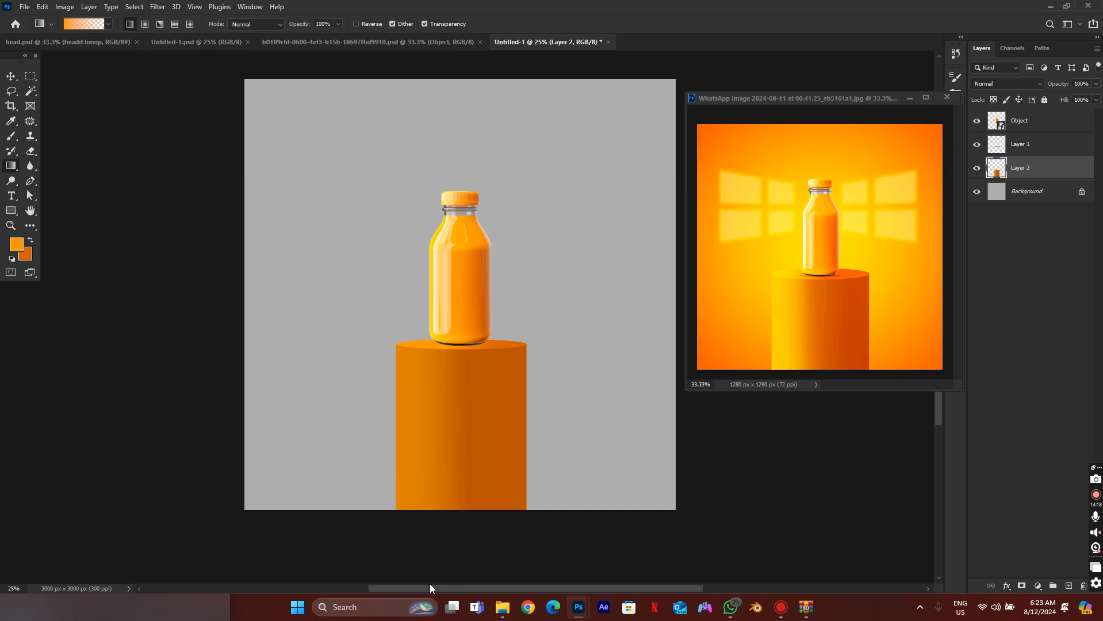
{"action": "left_click_drag", "start_coordinate": [461, 588], "coordinate": [467, 588]}
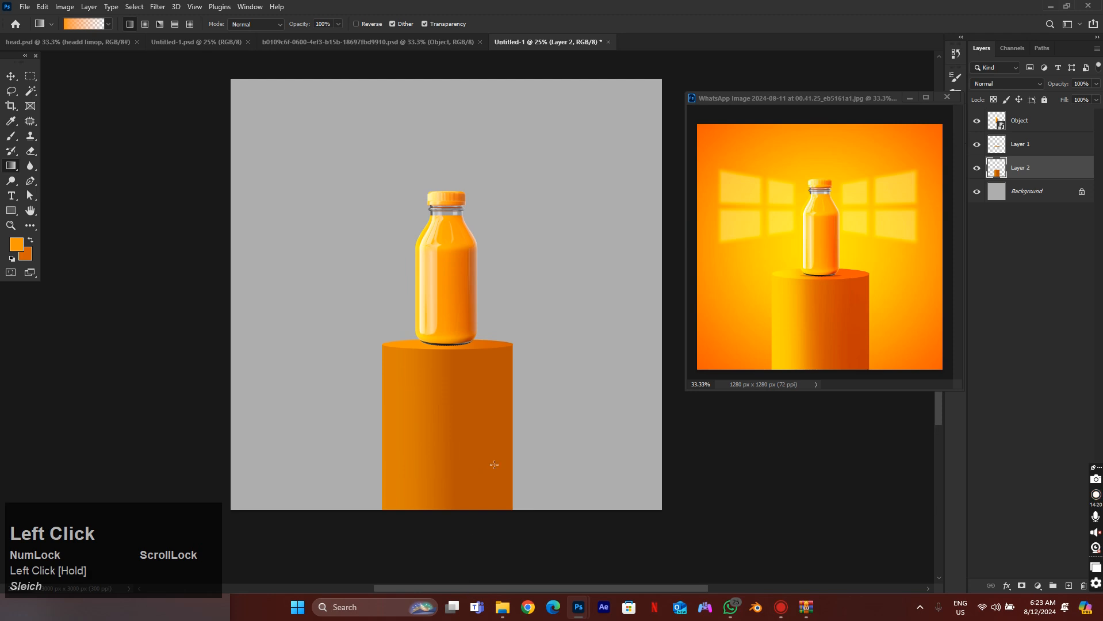
{"action": "scroll", "coordinate": [489, 464], "scroll_direction": "up", "scroll_amount": 1}
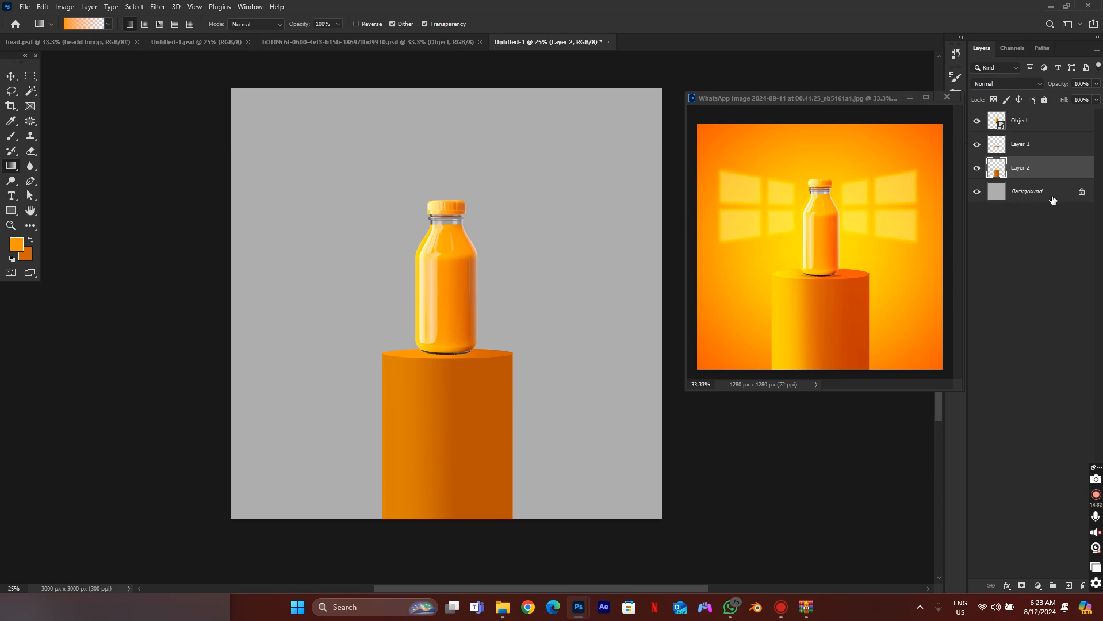
{"action": "left_click", "coordinate": [1082, 193]}
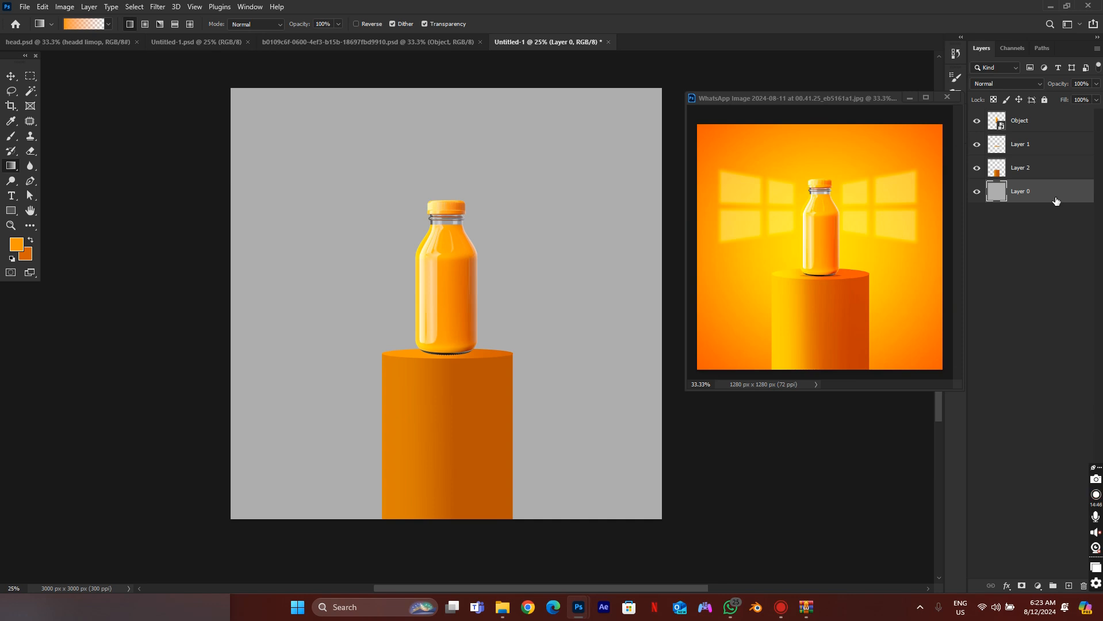
Add a Gradient Overlay layer style to the grey backdrop layer, using the Foreground to Background preset from the Basics group.
{"action": "double_click", "coordinate": [1056, 200]}
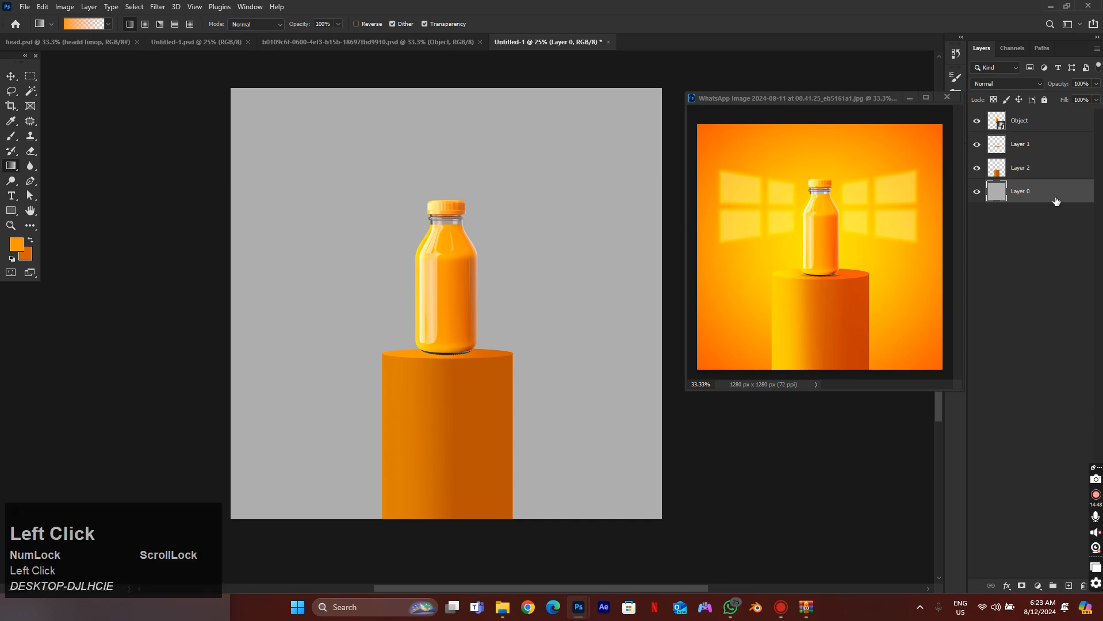
{"action": "left_click_drag", "start_coordinate": [810, 159], "coordinate": [827, 115]}
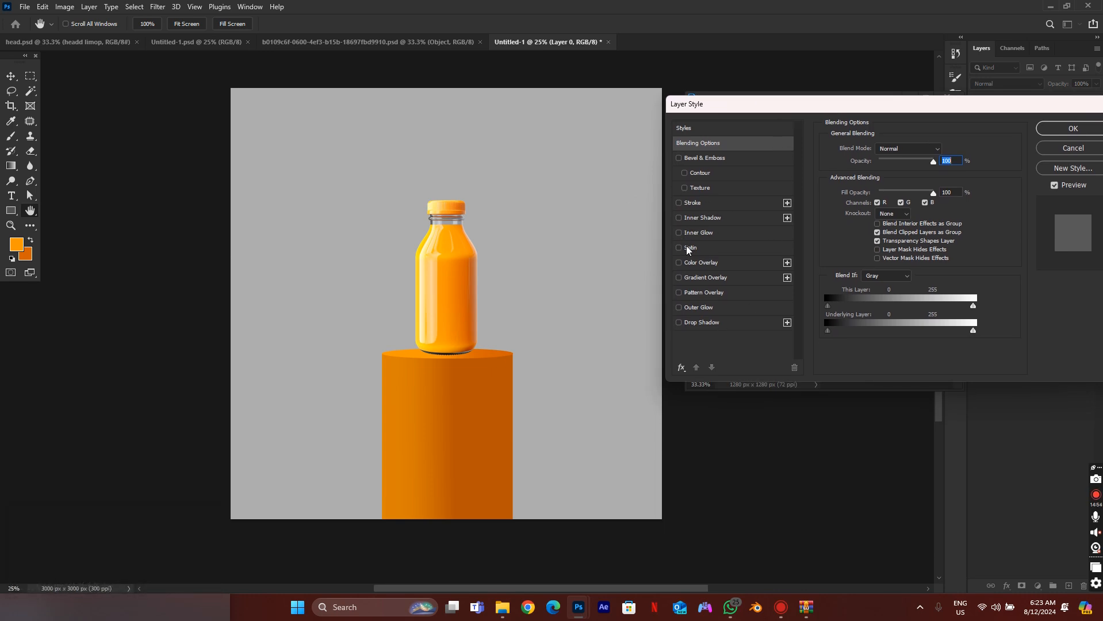
{"action": "left_click_drag", "start_coordinate": [842, 108], "coordinate": [777, 314]}
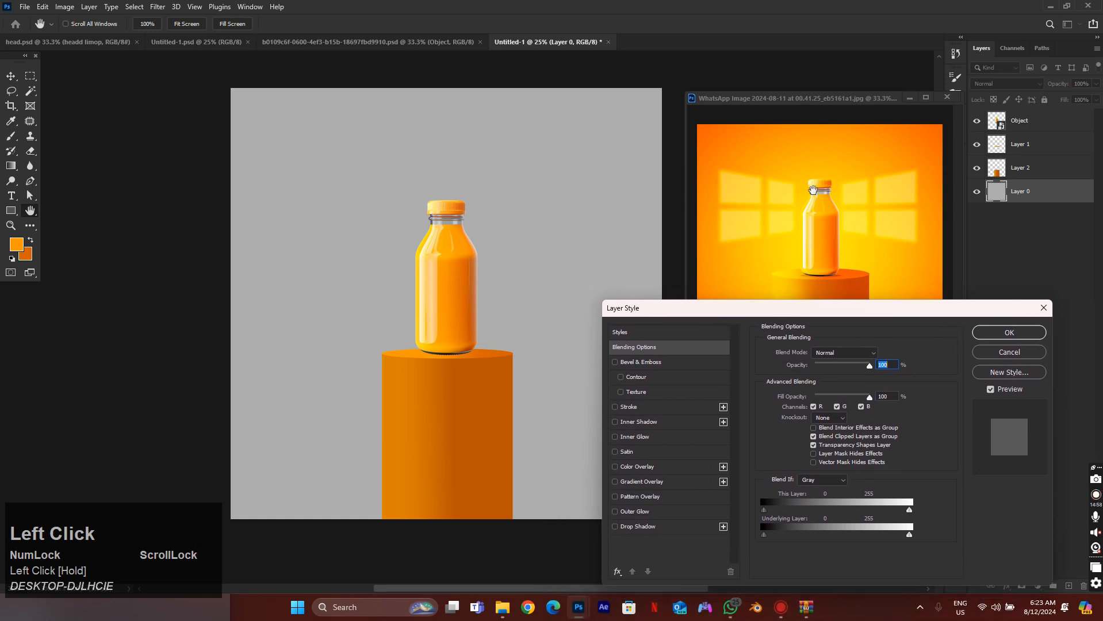
{"action": "left_click", "coordinate": [644, 483]}
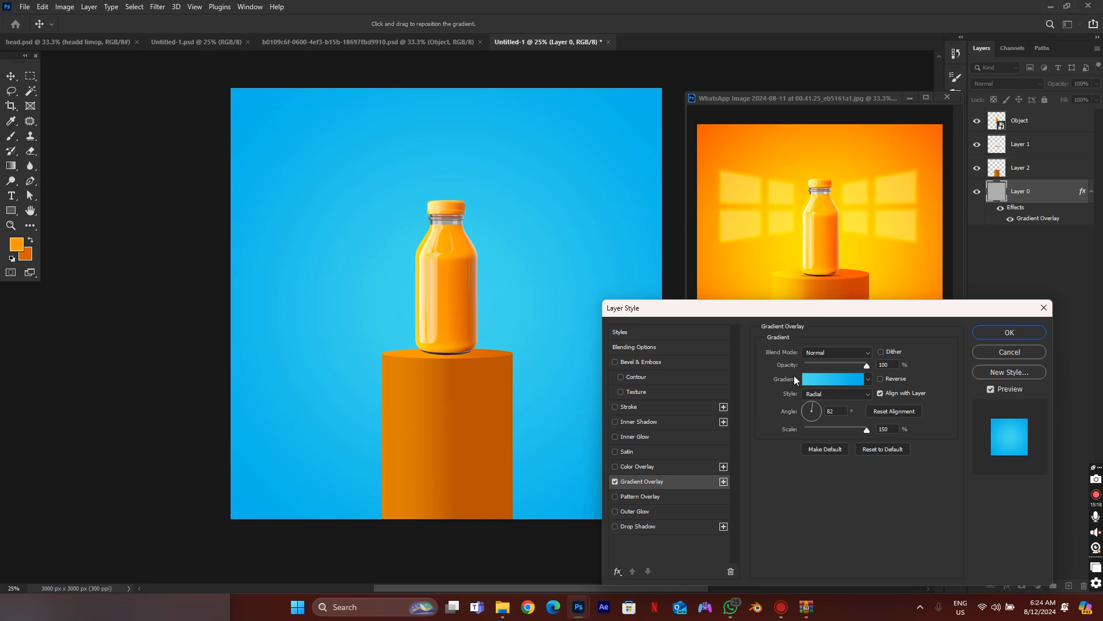
{"action": "left_click", "coordinate": [868, 379]}
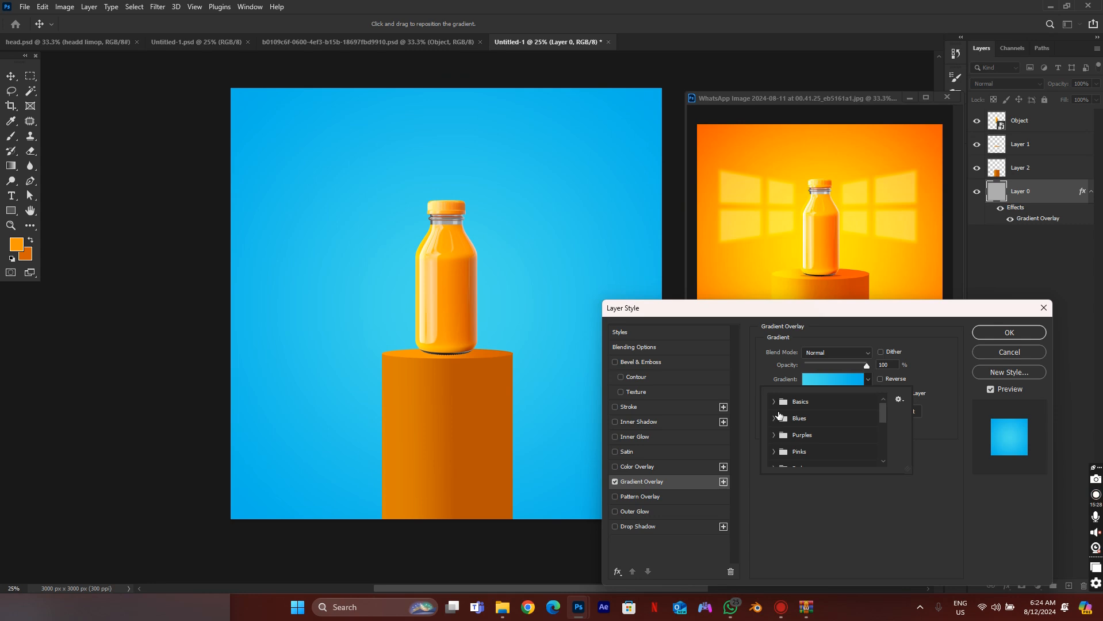
{"action": "scroll", "coordinate": [805, 431], "scroll_direction": "down", "scroll_amount": 1}
{"action": "scroll", "coordinate": [820, 440], "scroll_direction": "up", "scroll_amount": 2}
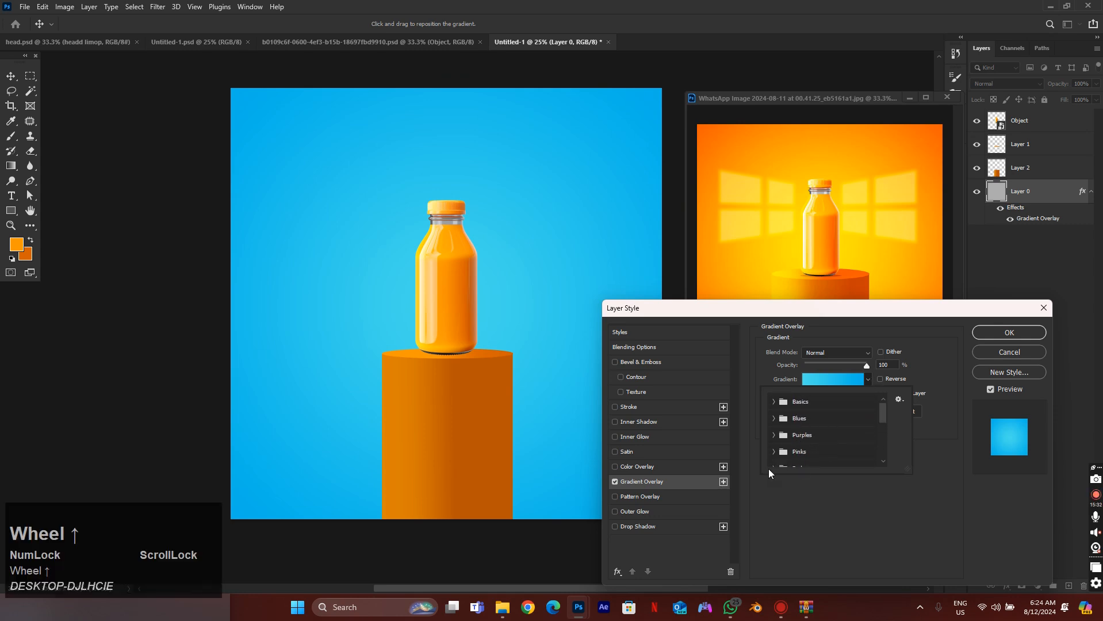
{"action": "left_click", "coordinate": [774, 402]}
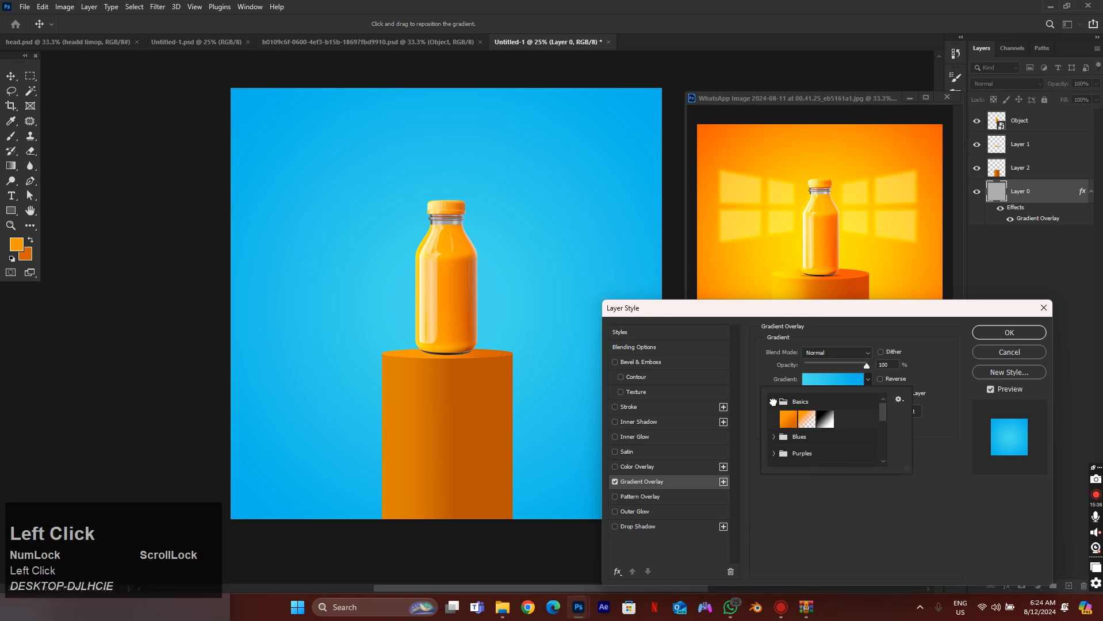
{"action": "left_click", "coordinate": [786, 422]}
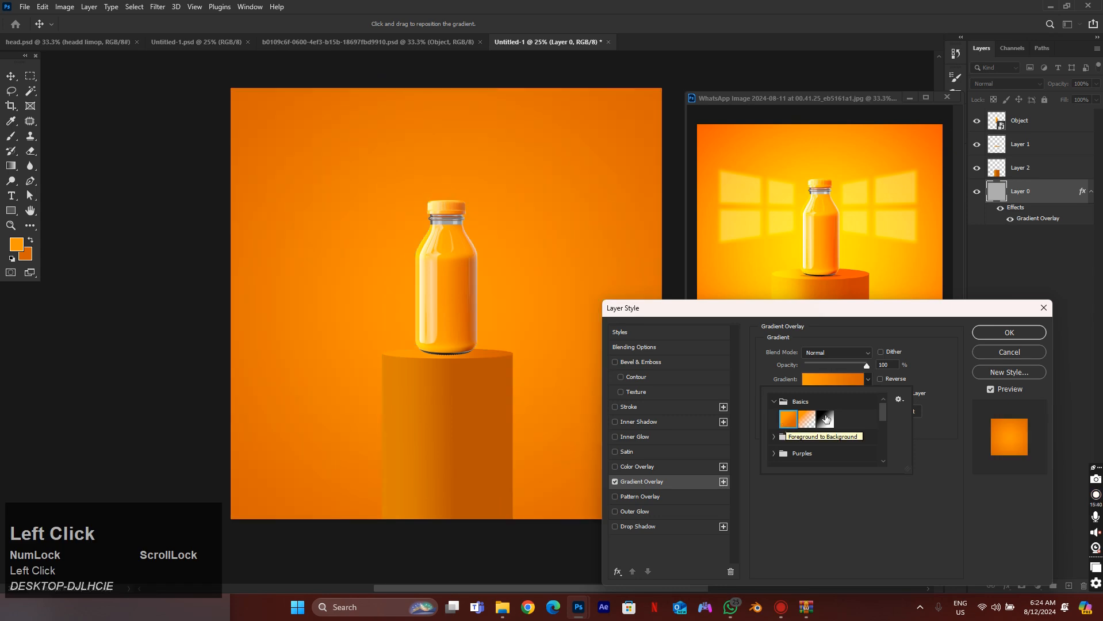
{"action": "left_click", "coordinate": [988, 333]}
{"action": "left_click", "coordinate": [988, 333]}
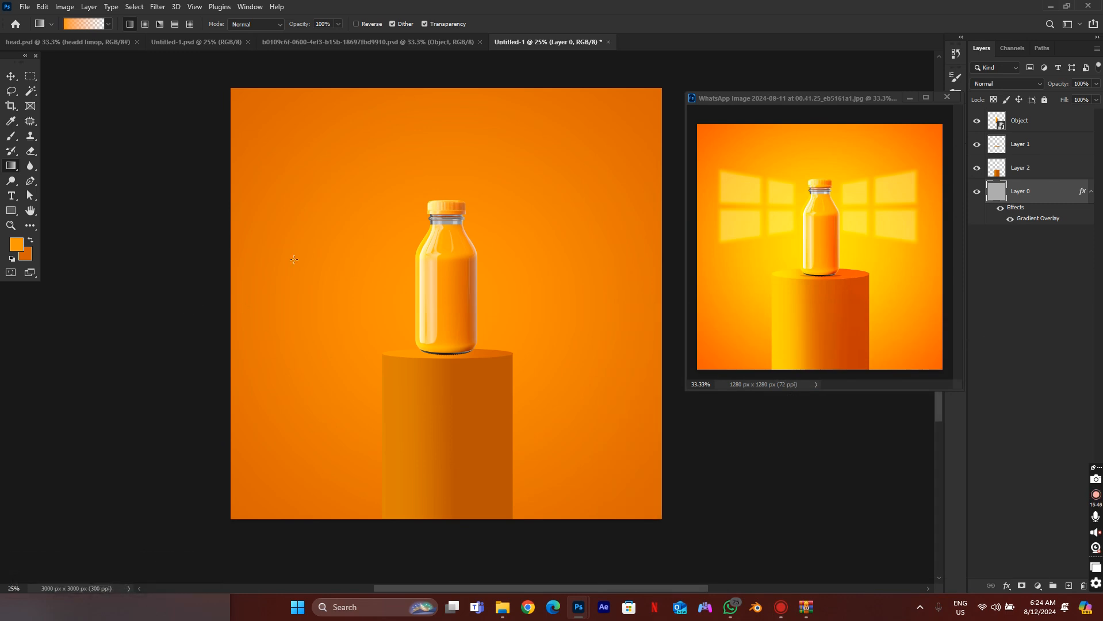
Change the starting colour stop of the backdrop's Gradient Overlay to yellow ffd800 and apply the layer style.
{"action": "double_click", "coordinate": [1055, 192]}
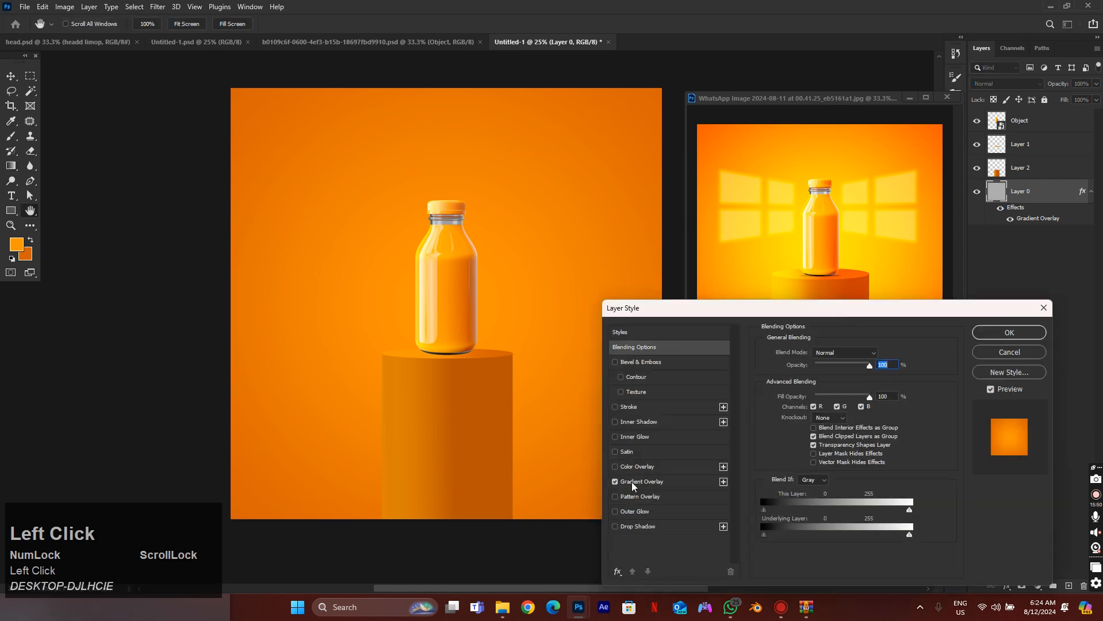
{"action": "left_click", "coordinate": [693, 483]}
{"action": "left_click_drag", "start_coordinate": [858, 313], "coordinate": [856, 246]}
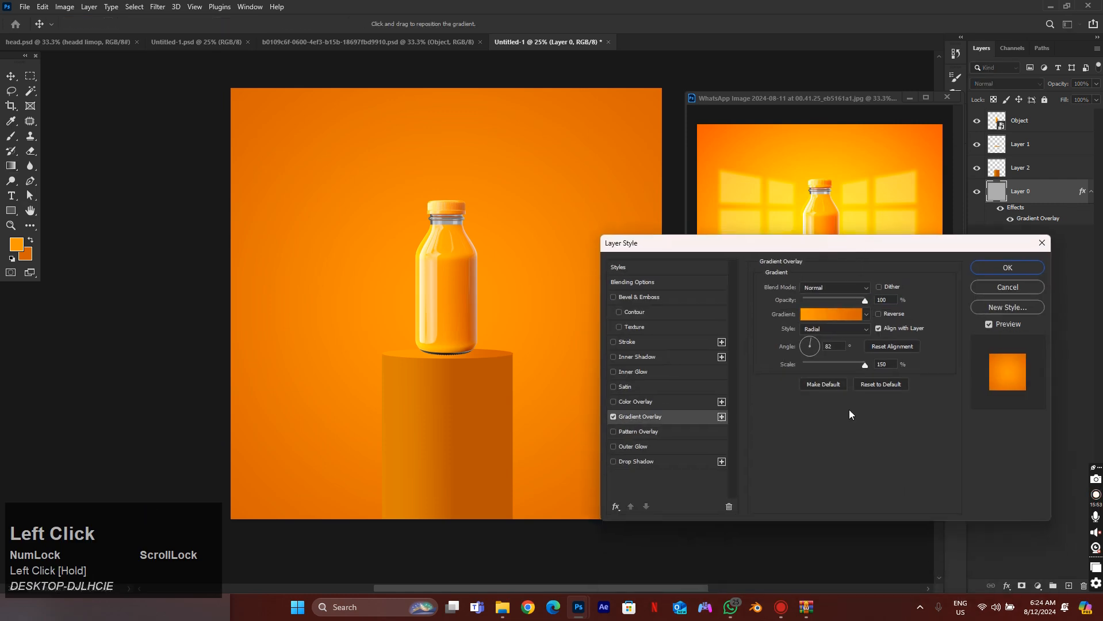
{"action": "left_click", "coordinate": [821, 315]}
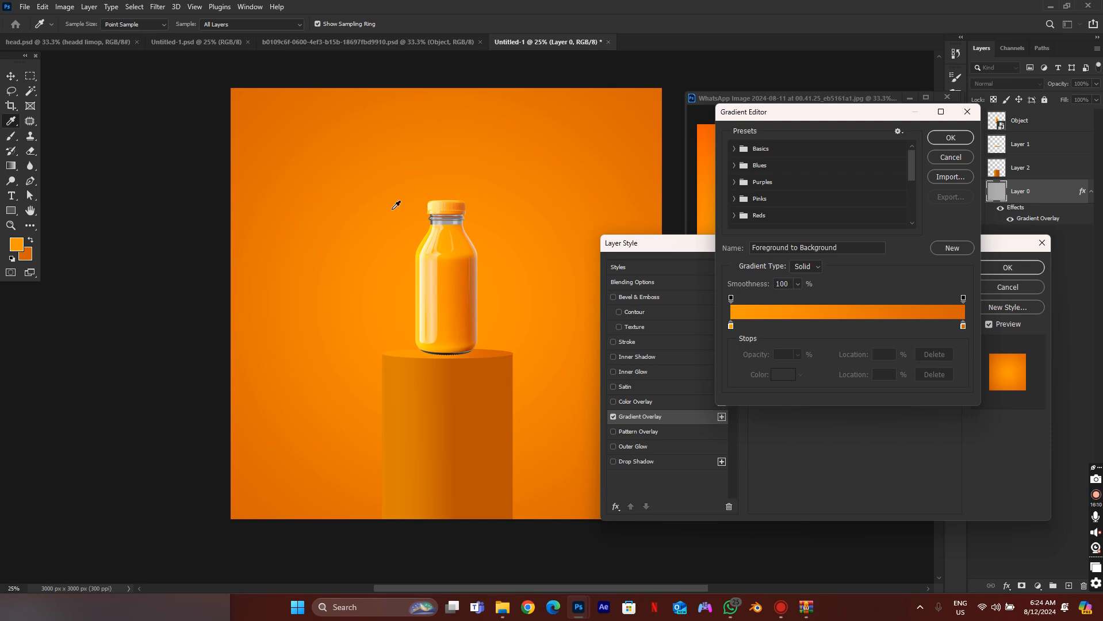
{"action": "left_click", "coordinate": [731, 326]}
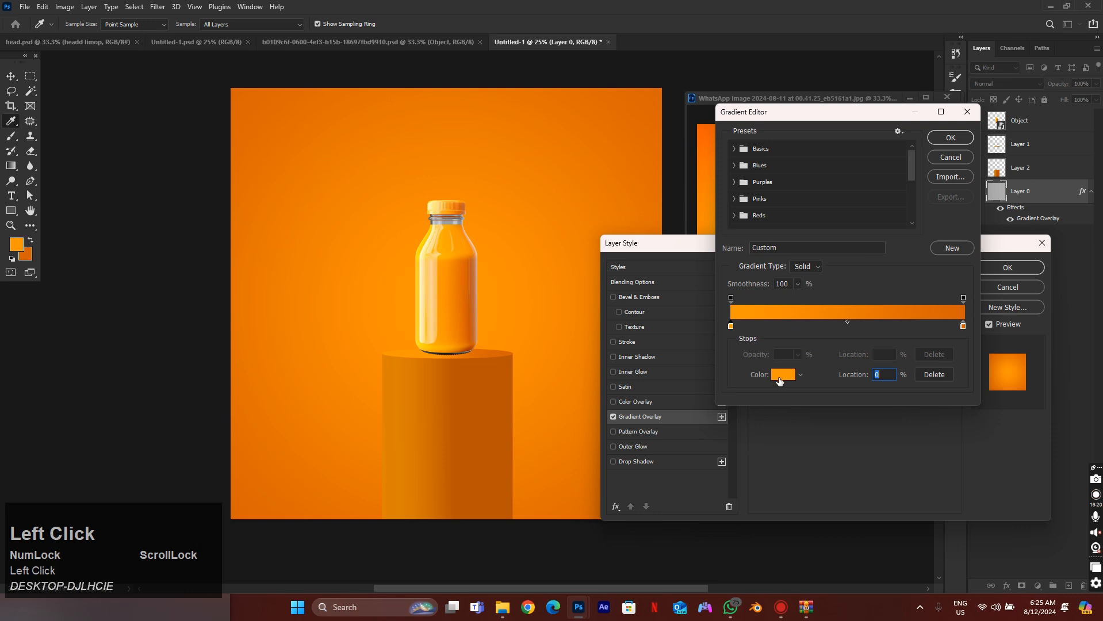
{"action": "left_click", "coordinate": [781, 376]}
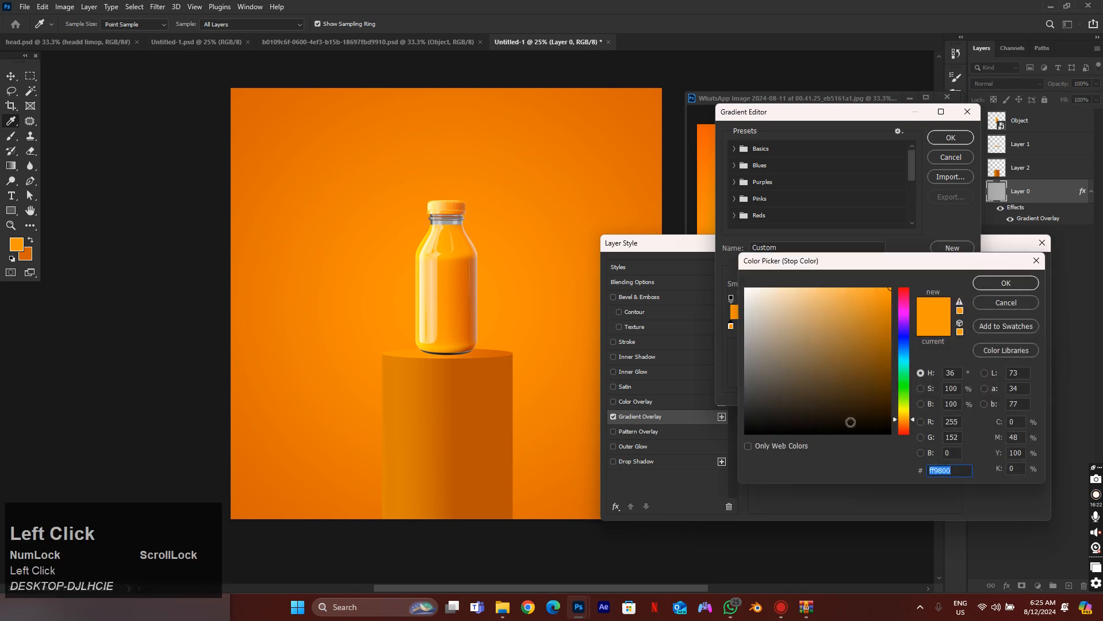
{"action": "left_click", "coordinate": [907, 423]}
{"action": "left_click_drag", "start_coordinate": [907, 425], "coordinate": [910, 418]}
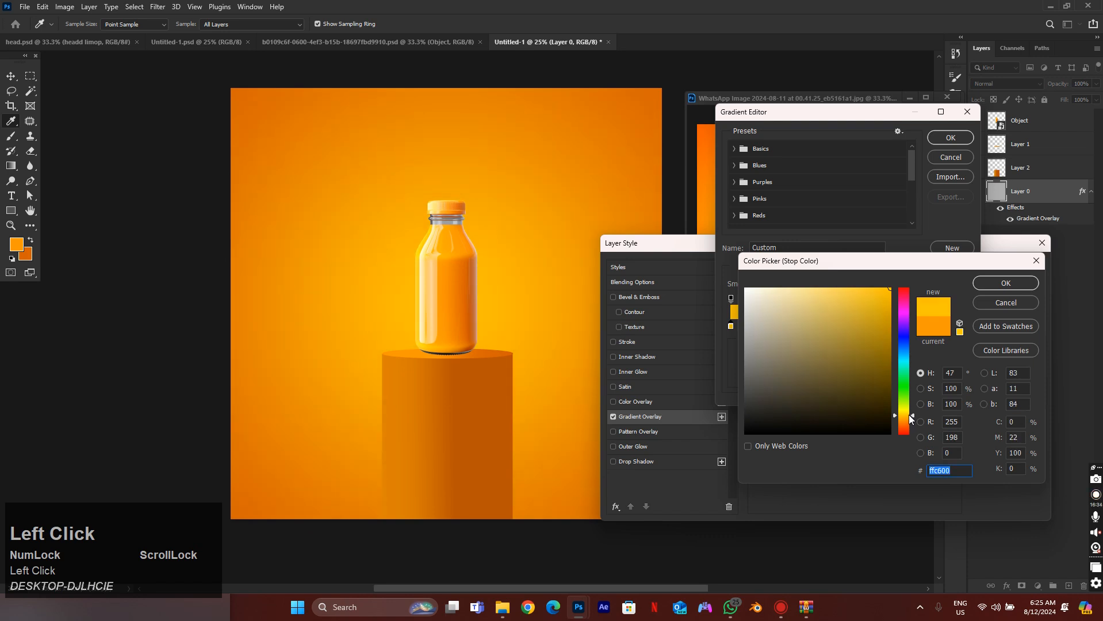
{"action": "left_click_drag", "start_coordinate": [911, 419], "coordinate": [910, 417]}
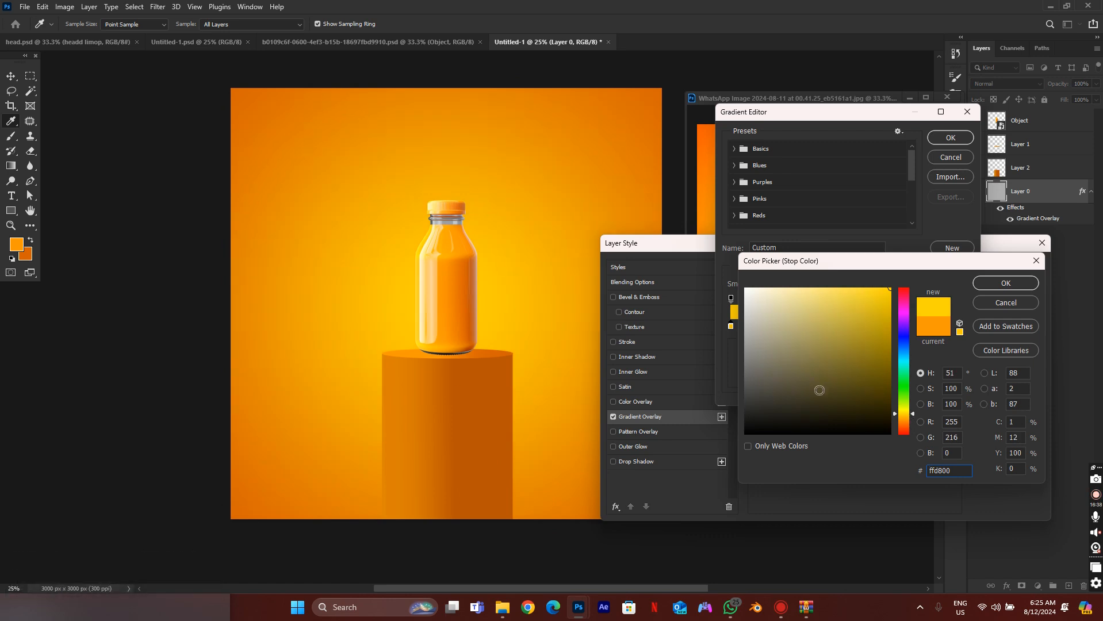
{"action": "left_click_drag", "start_coordinate": [950, 473], "coordinate": [920, 477]}
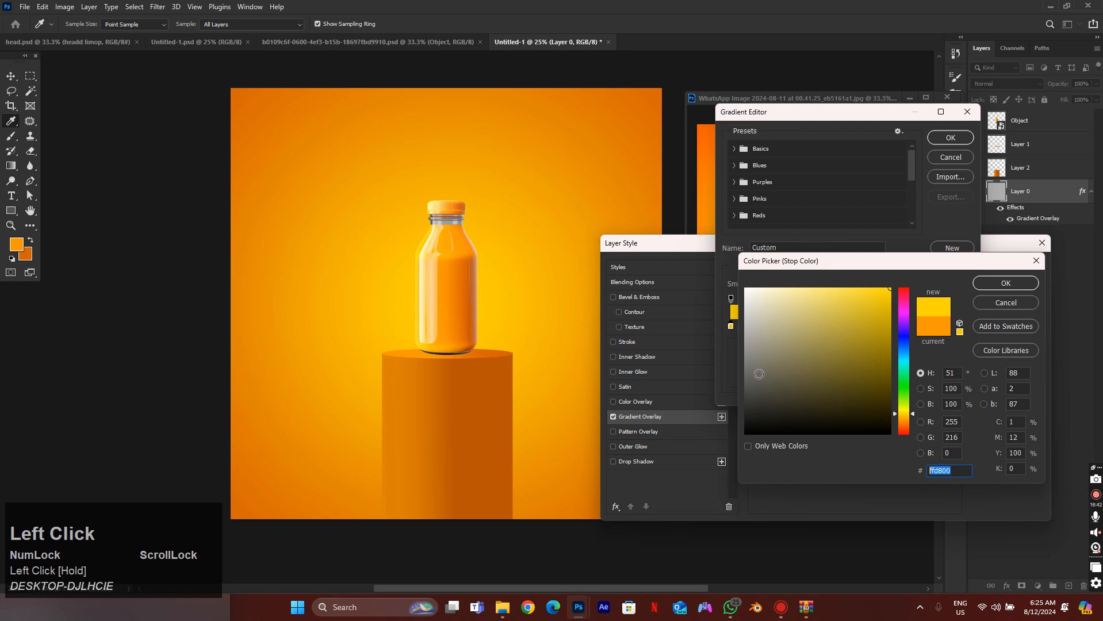
{"action": "left_click", "coordinate": [990, 284]}
{"action": "left_click", "coordinate": [956, 140]}
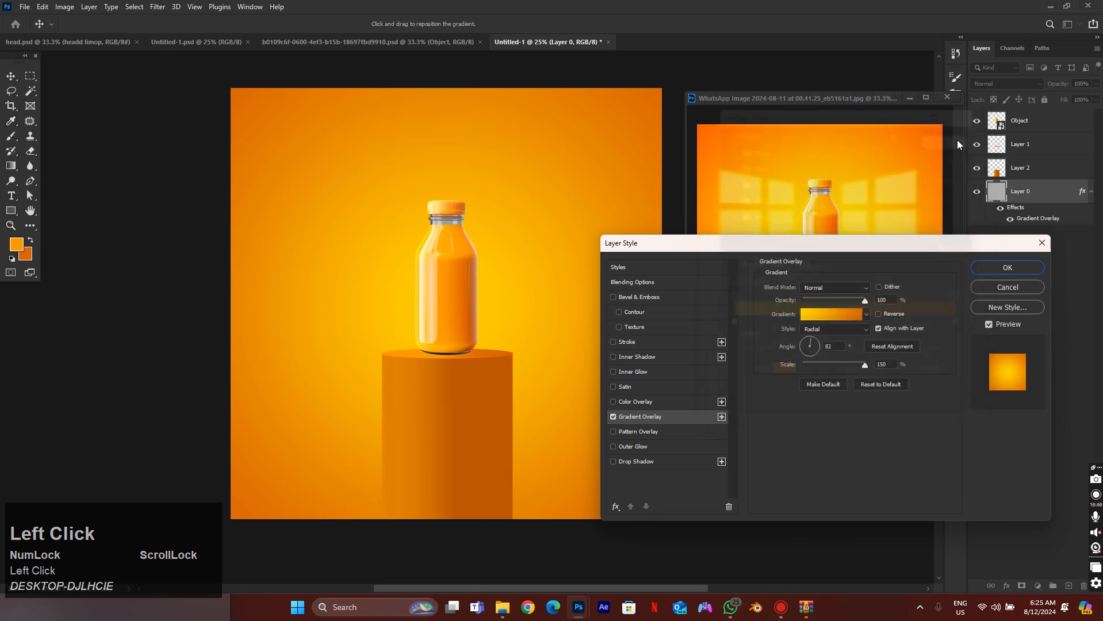
{"action": "left_click", "coordinate": [999, 266]}
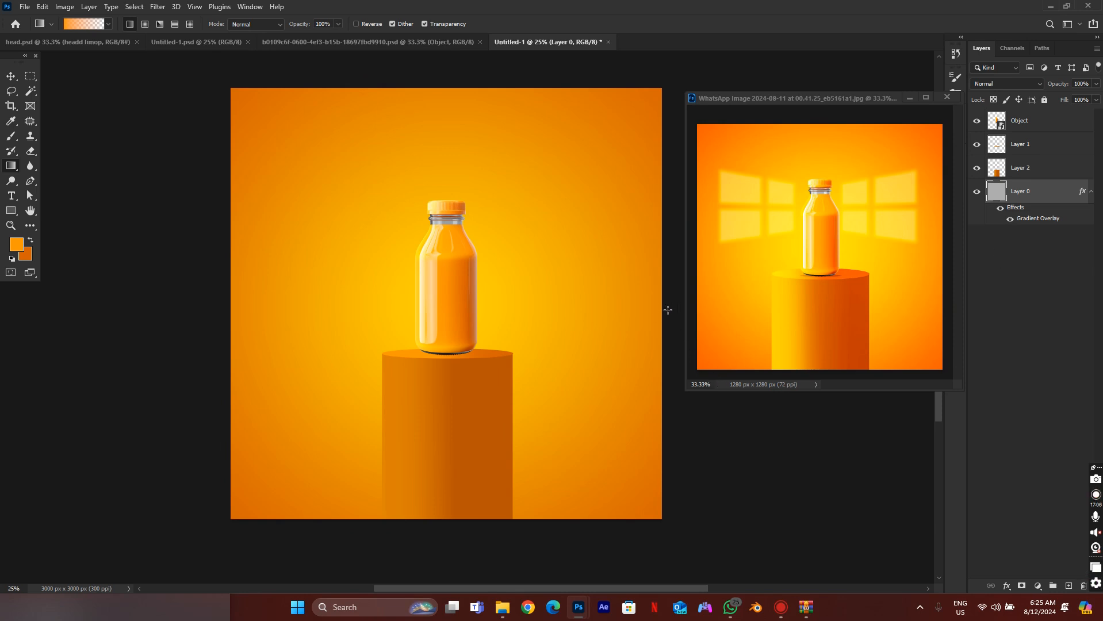
{"action": "left_click_drag", "start_coordinate": [823, 97], "coordinate": [814, 92]}
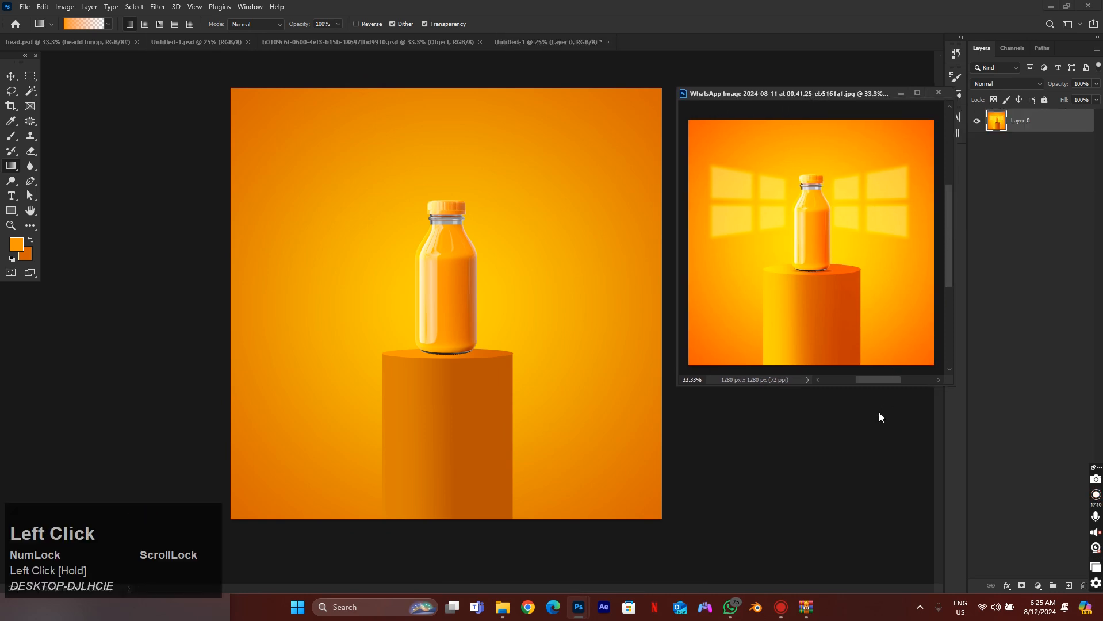
{"action": "left_click", "coordinate": [1017, 322]}
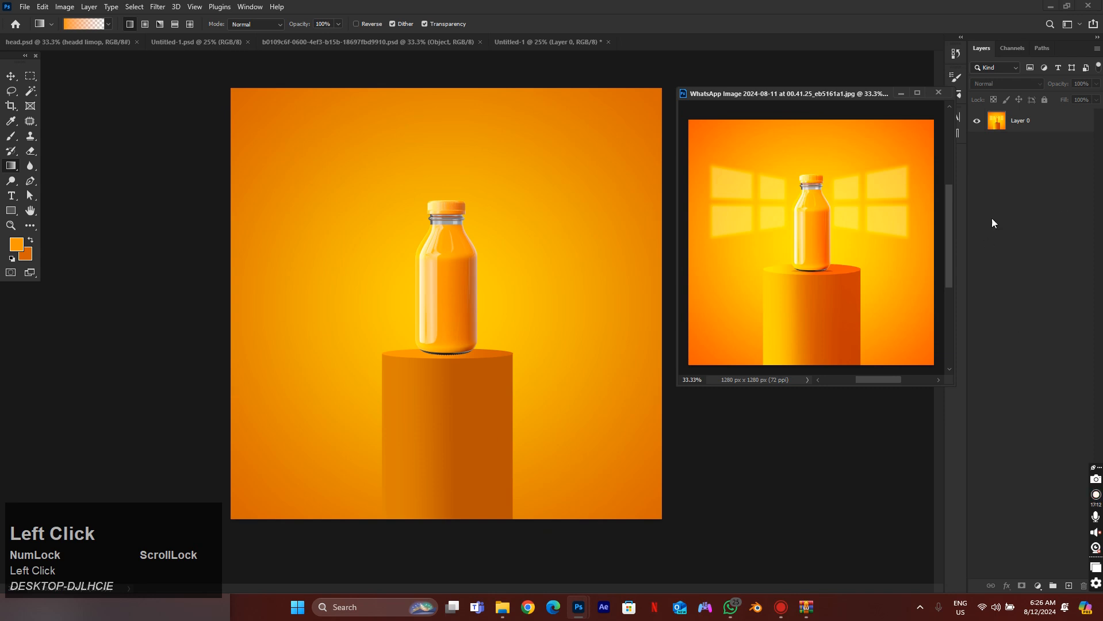
{"action": "left_click", "coordinate": [740, 459]}
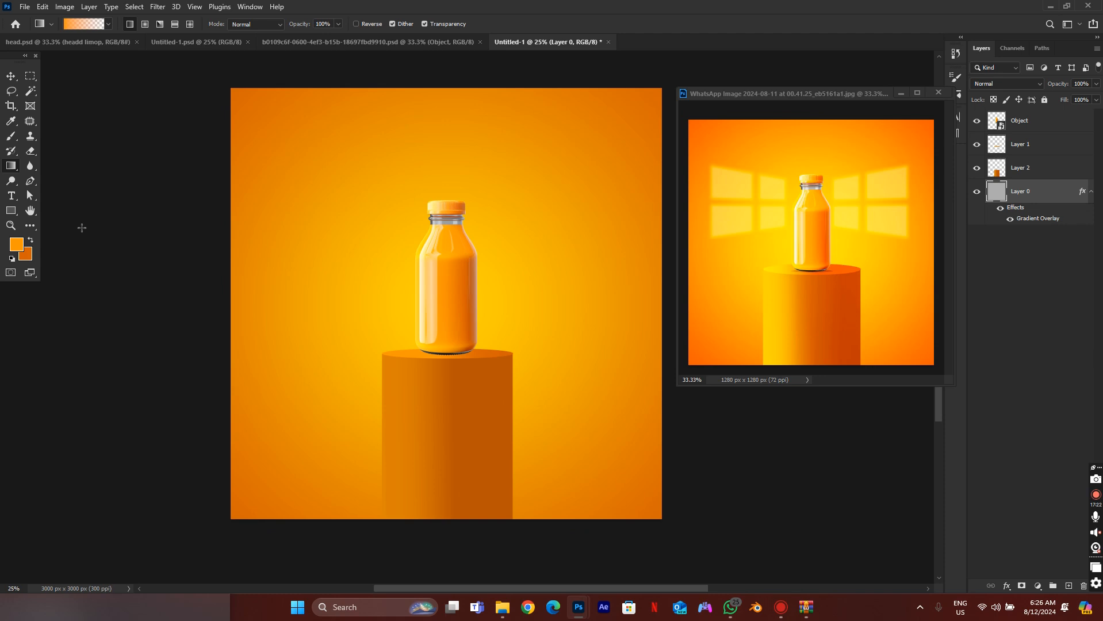
Add a new layer above the backdrop and draw a small square marquee selection in the upper-left area of the canvas.
{"action": "left_click", "coordinate": [30, 77]}
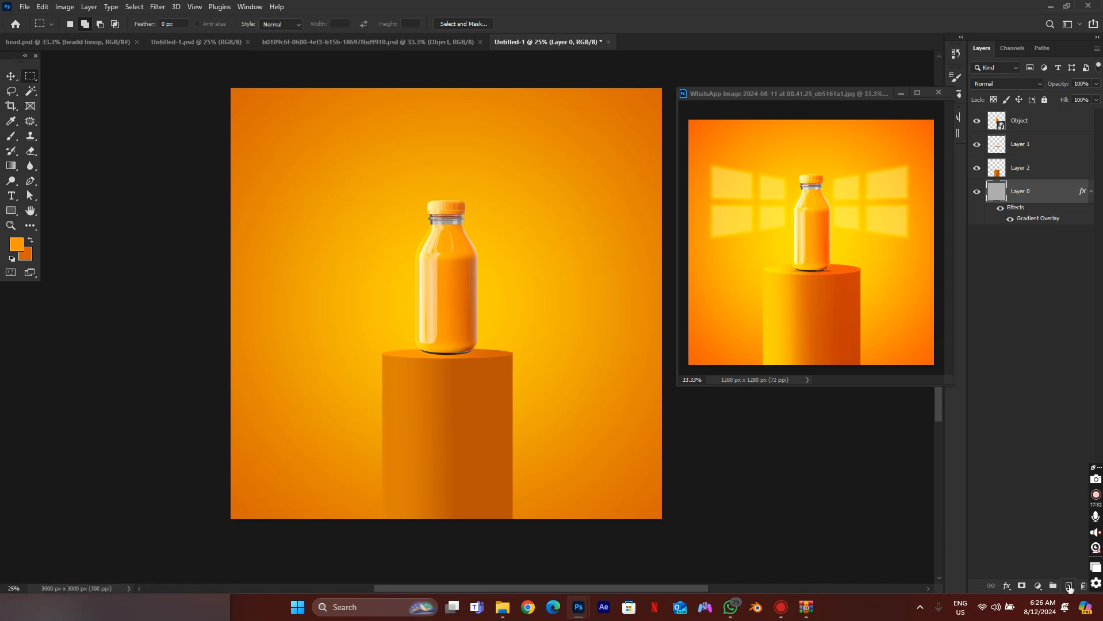
{"action": "left_click", "coordinate": [1069, 586]}
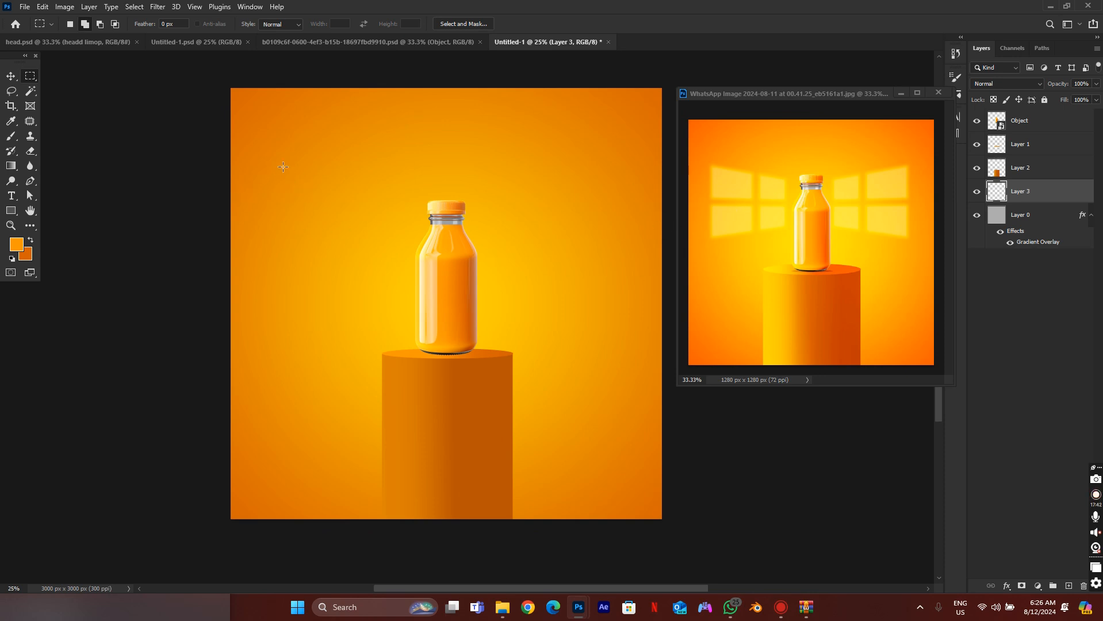
{"action": "left_click_drag", "start_coordinate": [277, 153], "coordinate": [323, 199]}
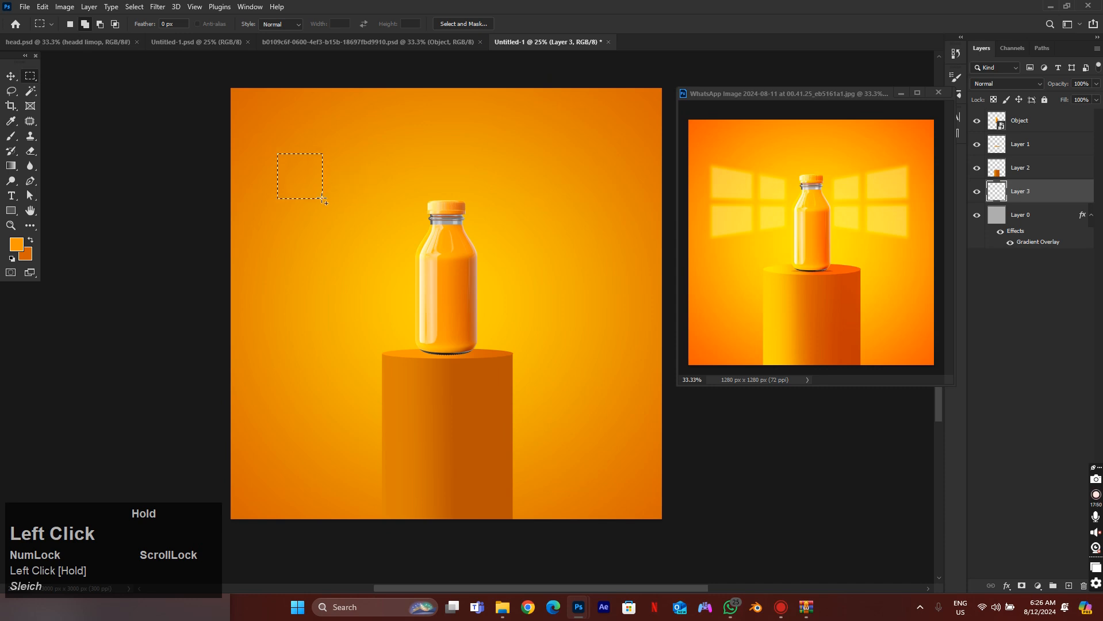
Set the foreground colour to white, fill the square selection with the Paint Bucket, and deselect it.
{"action": "left_click", "coordinate": [17, 245]}
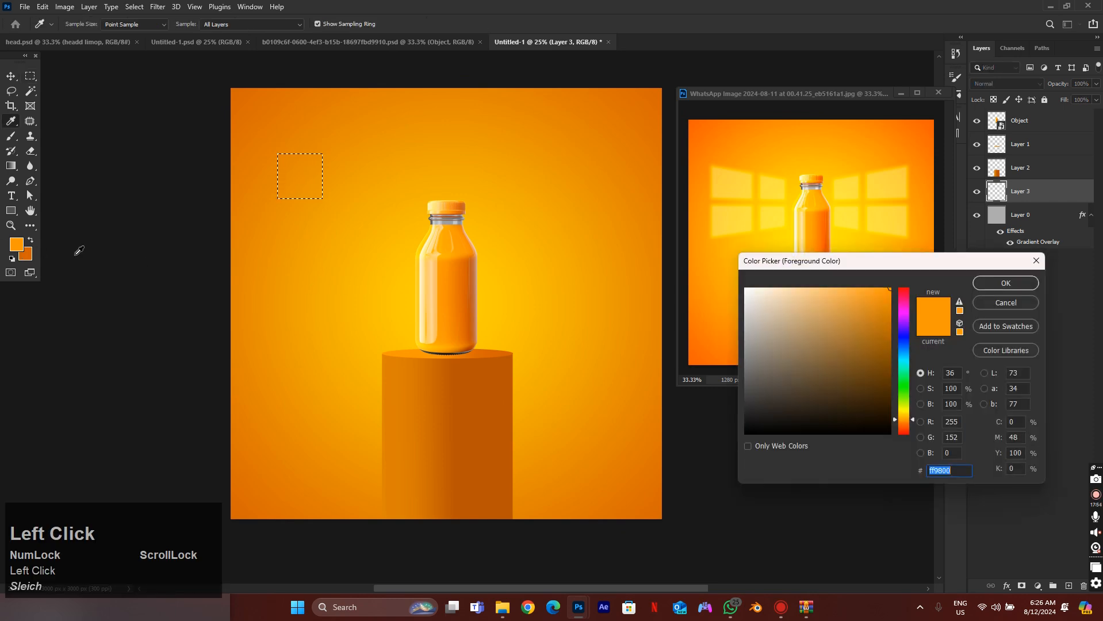
{"action": "left_click", "coordinate": [745, 289]}
{"action": "left_click", "coordinate": [1005, 283]}
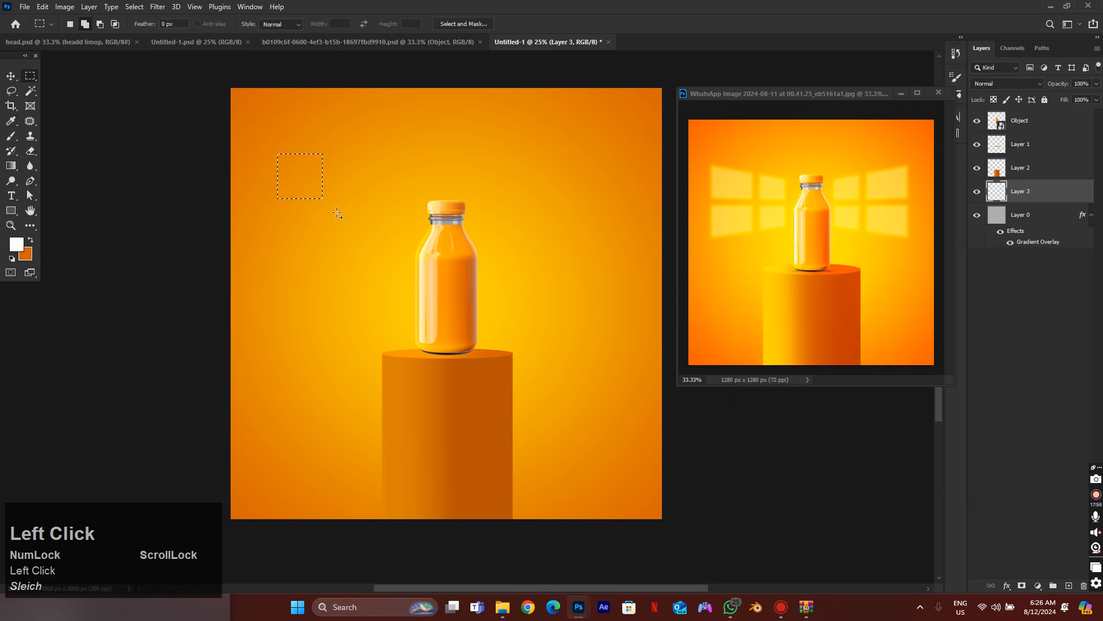
{"action": "left_click_drag", "start_coordinate": [11, 171], "coordinate": [49, 177]}
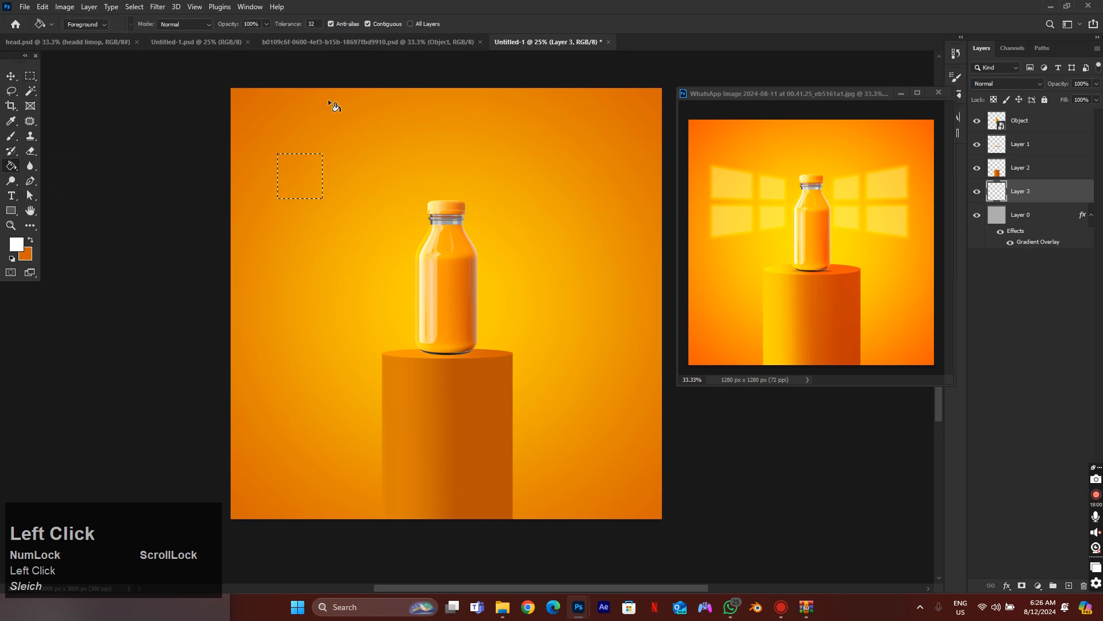
{"action": "left_click", "coordinate": [311, 183]}
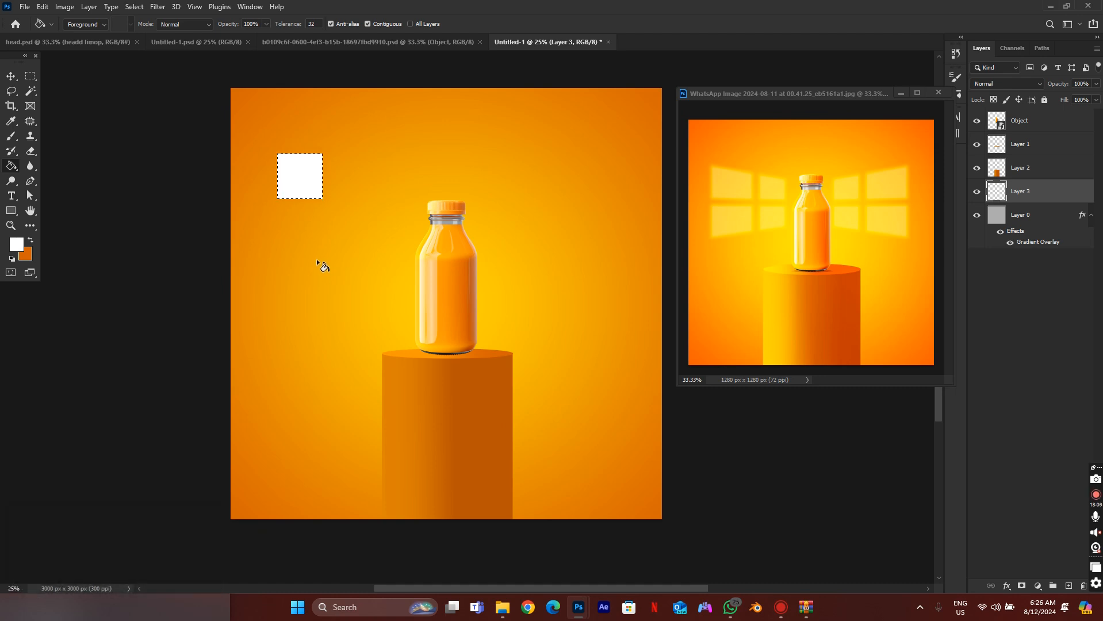
{"action": "key", "text": "ctrl"}
{"action": "key", "text": "ctrl+d"}
{"action": "key", "text": "super"}
{"action": "left_click", "coordinate": [357, 191]}
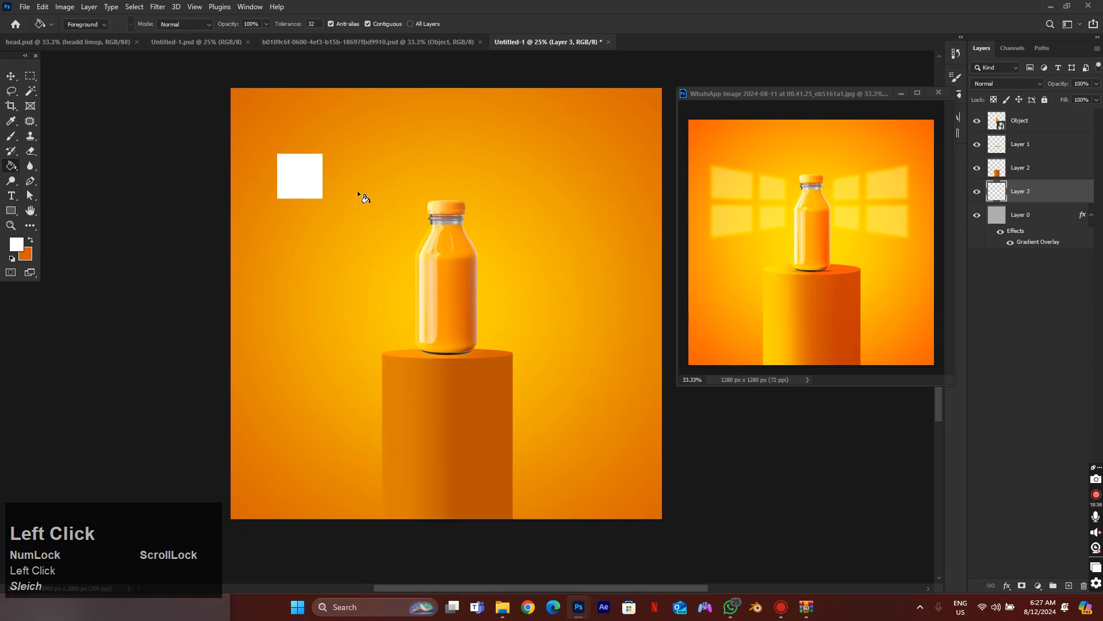
Duplicate the white square's layer and nudge the copy right until a narrow gap separates the two squares.
{"action": "key", "text": "ctrl+j"}
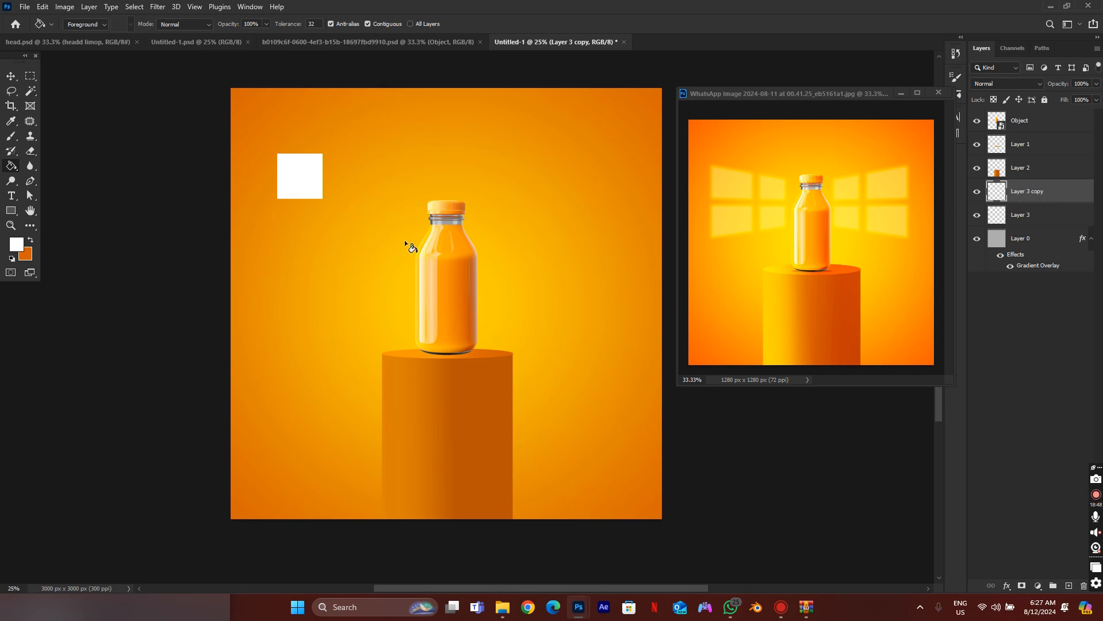
{"action": "key", "text": "v"}
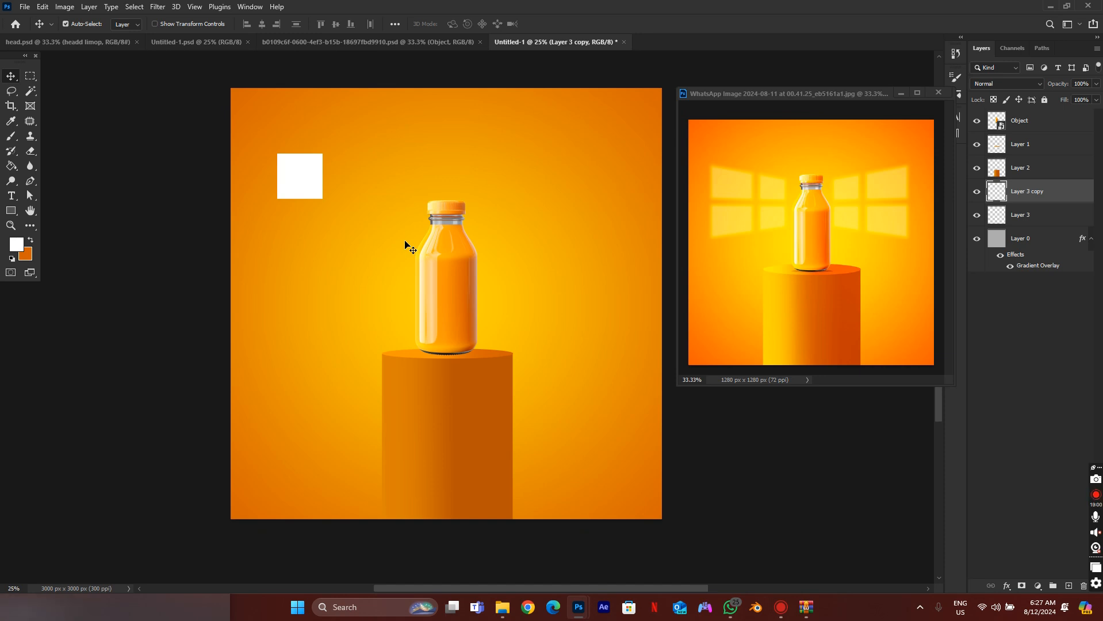
{"action": "key", "text": "alt+Right"}
{"action": "key", "text": "alt+Right"}
{"action": "key", "text": "alt+Right"}
{"action": "key", "text": "alt+Right"}
{"action": "key", "text": "alt+Right"}
{"action": "key", "text": "alt+Right"}
{"action": "key", "text": "alt+Right"}
{"action": "key", "text": "alt+Right"}
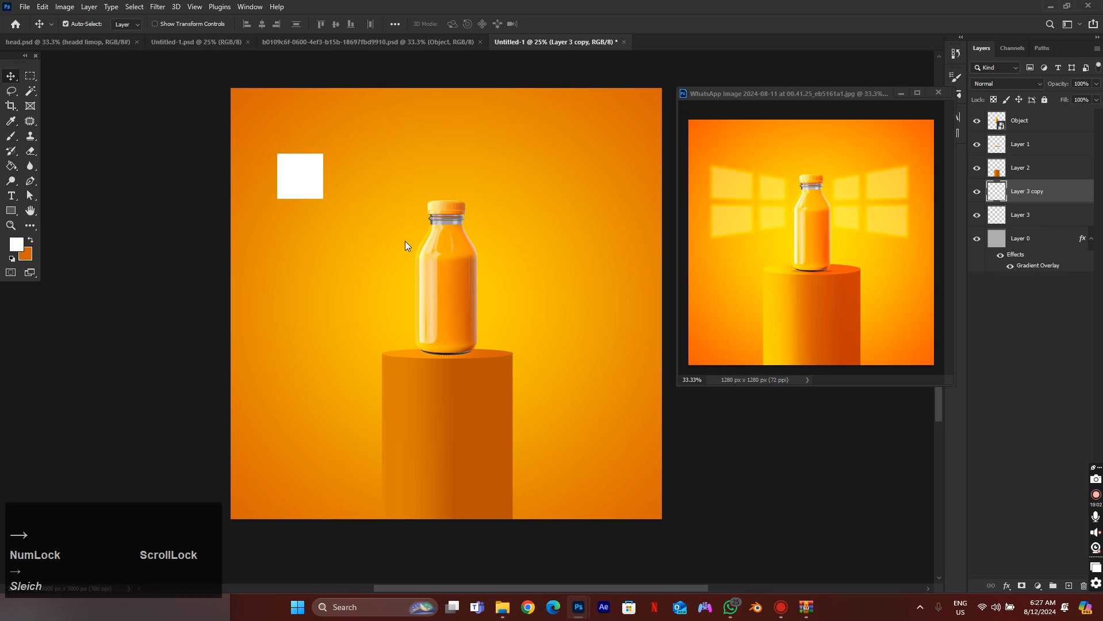
{"action": "key", "text": "alt+Right"}
{"action": "key", "text": "alt+Right"}
{"action": "key", "text": "alt+Right"}
{"action": "key", "text": "alt+Right"}
{"action": "key", "text": "alt+Right"}
{"action": "key", "text": "alt+Right"}
{"action": "key", "text": "alt+Right"}
{"action": "key", "text": "alt+Right"}
{"action": "key", "text": "alt+Right"}
{"action": "key", "text": "alt+Right"}
{"action": "key", "text": "alt+Right"}
{"action": "key", "text": "alt+Right"}
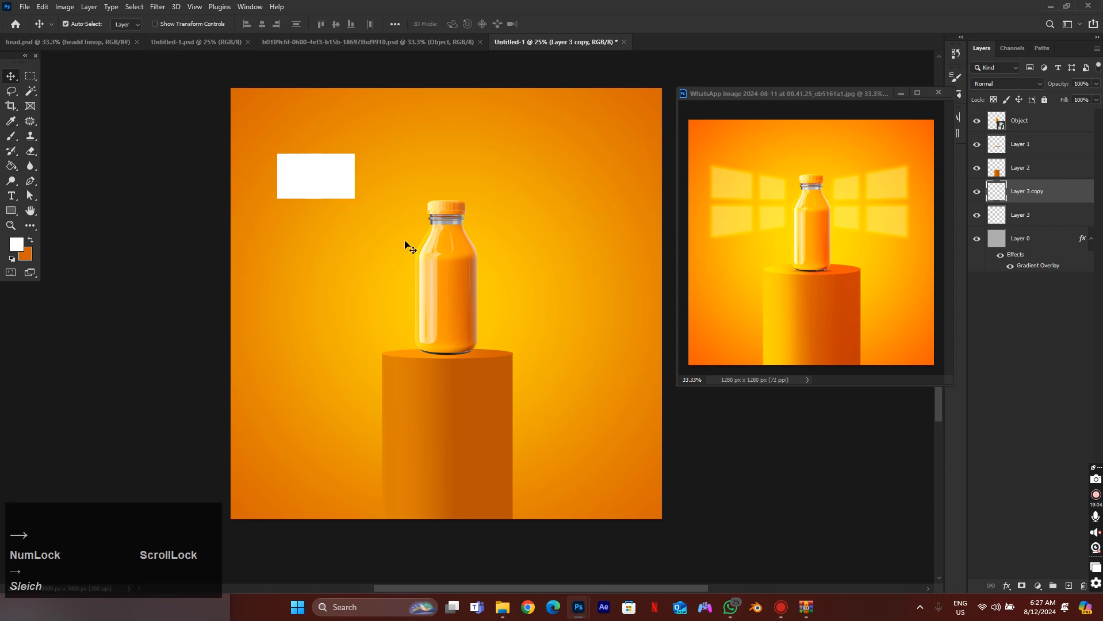
{"action": "key", "text": "Right"}
{"action": "key", "text": "Right"}
{"action": "key", "text": "Right"}
{"action": "key", "text": "Right"}
{"action": "key", "text": "Right"}
{"action": "key", "text": "Right"}
{"action": "key", "text": "Right"}
{"action": "key", "text": "Right"}
{"action": "key", "text": "Right"}
{"action": "key", "text": "Right"}
{"action": "key", "text": "Right"}
{"action": "key", "text": "Right"}
{"action": "key", "text": "Right"}
{"action": "key", "text": "Right"}
{"action": "key", "text": "Right"}
{"action": "key", "text": "Right"}
{"action": "key", "text": "Right"}
{"action": "key", "text": "Right"}
{"action": "key", "text": "Right"}
{"action": "key", "text": "Right"}
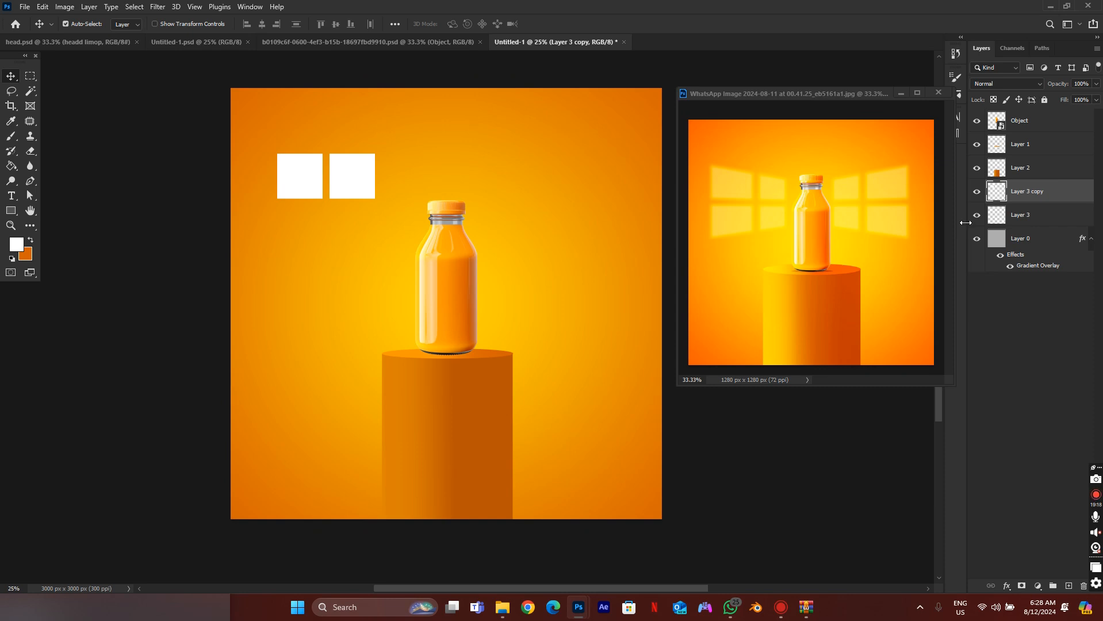
Merge the layers of the two white squares into a single layer.
{"action": "key", "text": "ctrl"}
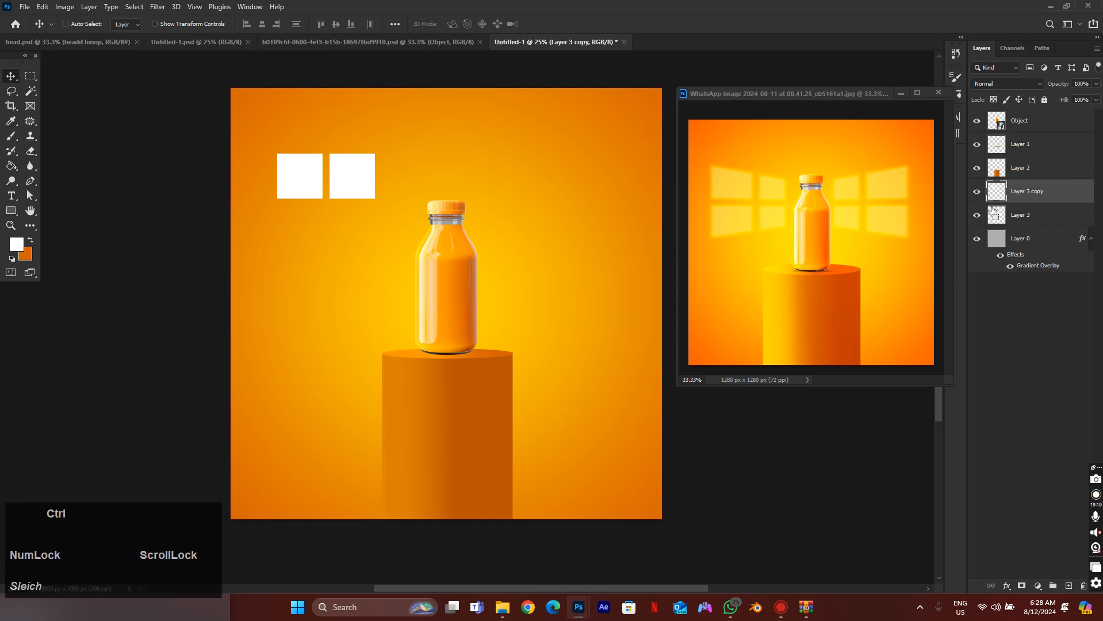
{"action": "left_click", "coordinate": [1054, 222], "text": "ctrl"}
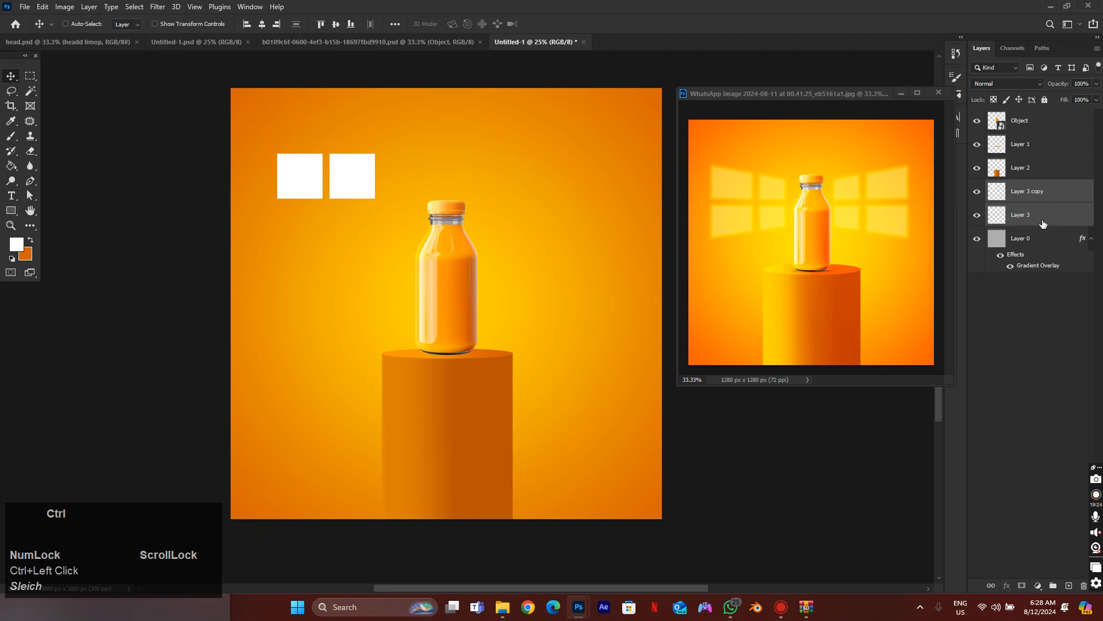
{"action": "key", "text": "ctrl+e"}
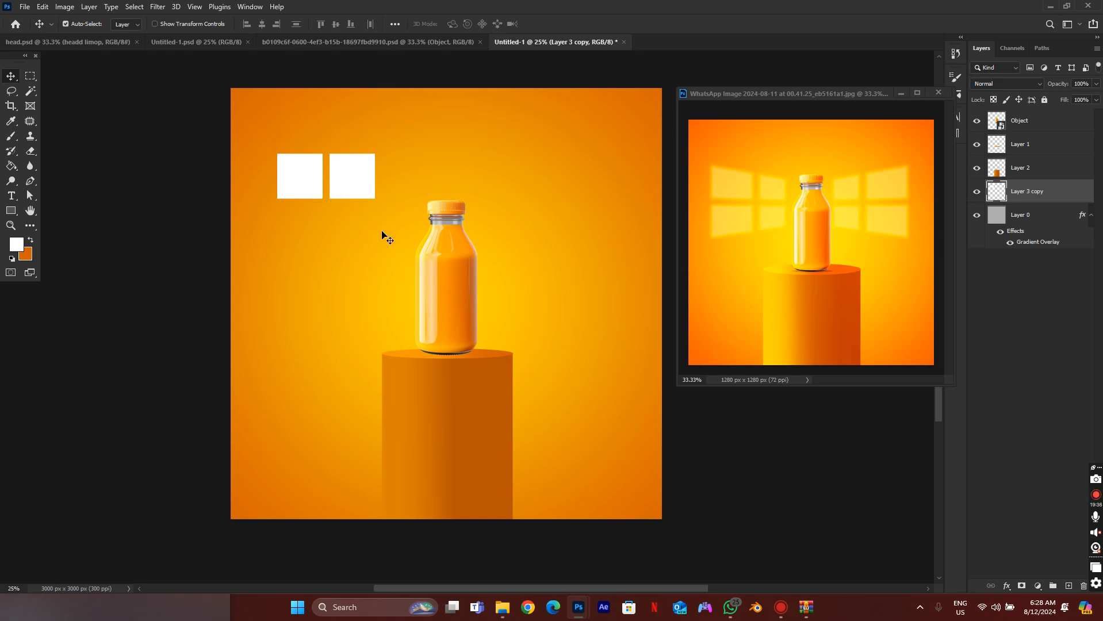
Duplicate the pair of white squares and nudge the copy down to form a two-by-two window with a narrow gap.
{"action": "key", "text": "ctrl+j"}
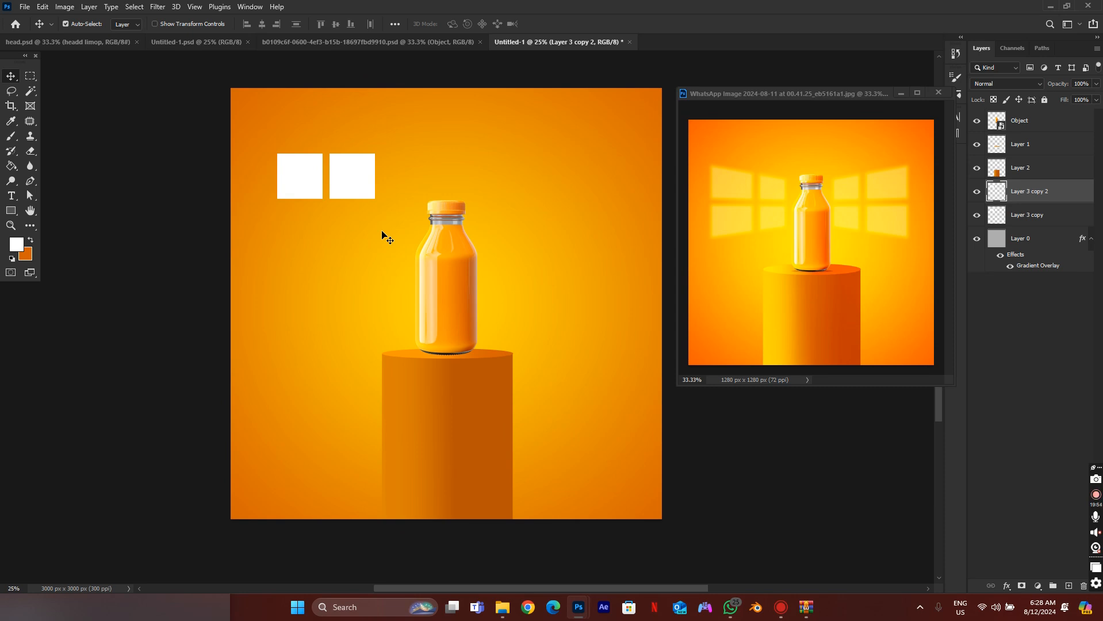
{"action": "key", "text": "alt+Down"}
{"action": "key", "text": "alt+Down"}
{"action": "key", "text": "alt+Down"}
{"action": "key", "text": "alt+Down"}
{"action": "key", "text": "alt+Down"}
{"action": "key", "text": "alt+Down"}
{"action": "key", "text": "alt+Down"}
{"action": "key", "text": "alt+Down"}
{"action": "key", "text": "alt+Down"}
{"action": "key", "text": "alt+Down"}
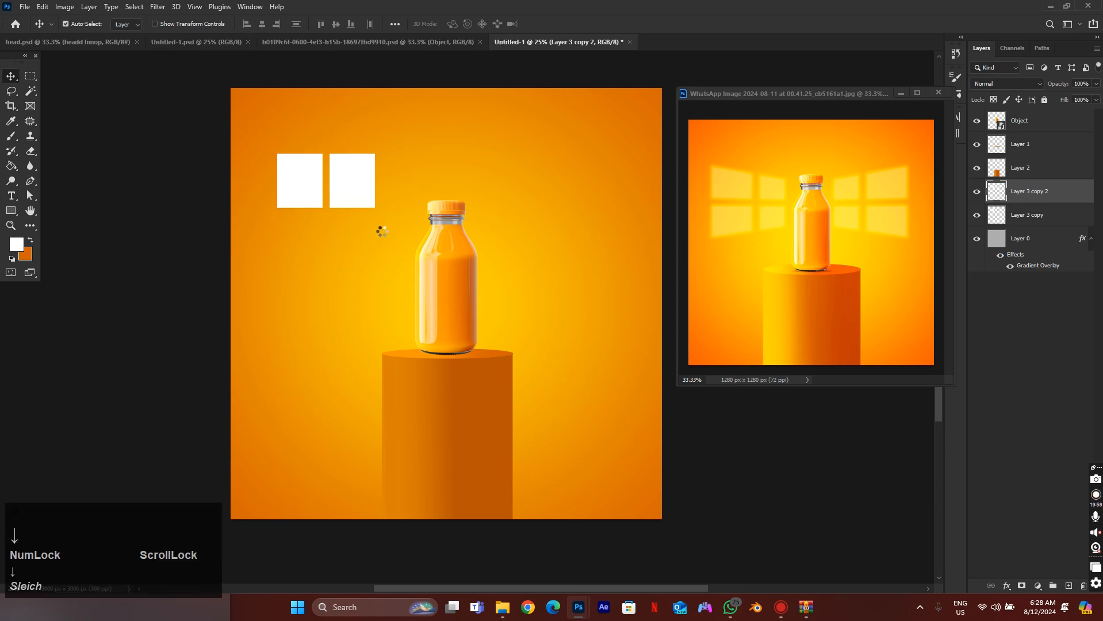
{"action": "key", "text": "Down"}
{"action": "key", "text": "Down"}
{"action": "key", "text": "Down"}
{"action": "key", "text": "Down"}
{"action": "key", "text": "Down"}
{"action": "key", "text": "Down"}
{"action": "key", "text": "Down"}
{"action": "key", "text": "Down"}
{"action": "key", "text": "Down"}
{"action": "key", "text": "Down"}
{"action": "key", "text": "Down"}
{"action": "key", "text": "Down"}
{"action": "key", "text": "Down"}
{"action": "key", "text": "Down"}
{"action": "key", "text": "Down"}
{"action": "key", "text": "Down"}
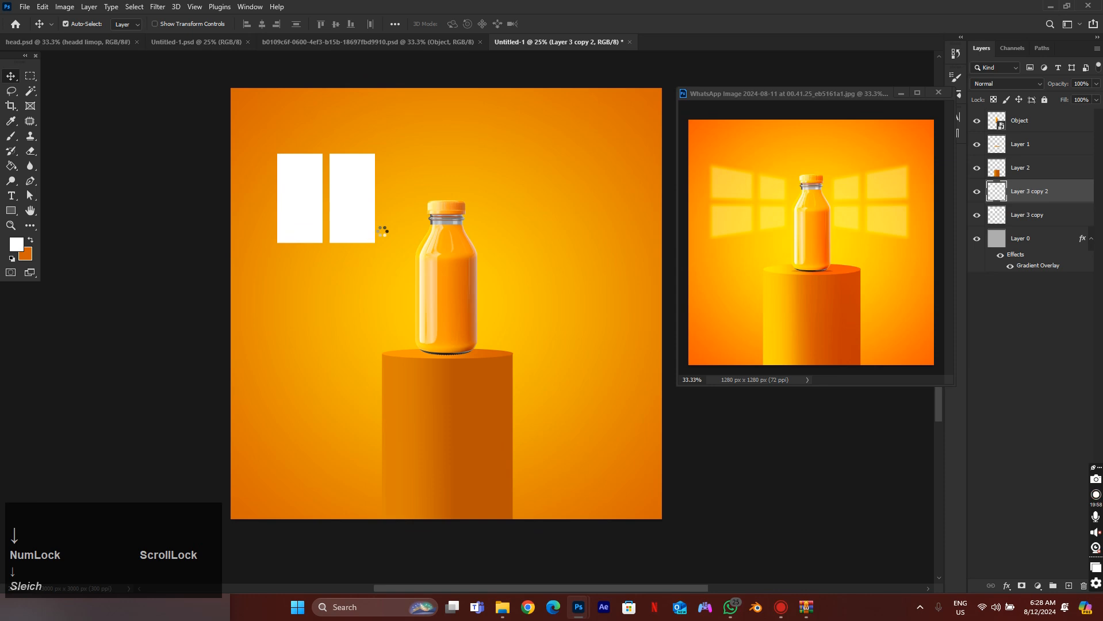
{"action": "key", "text": "Down"}
{"action": "key", "text": "Down"}
{"action": "key", "text": "Down"}
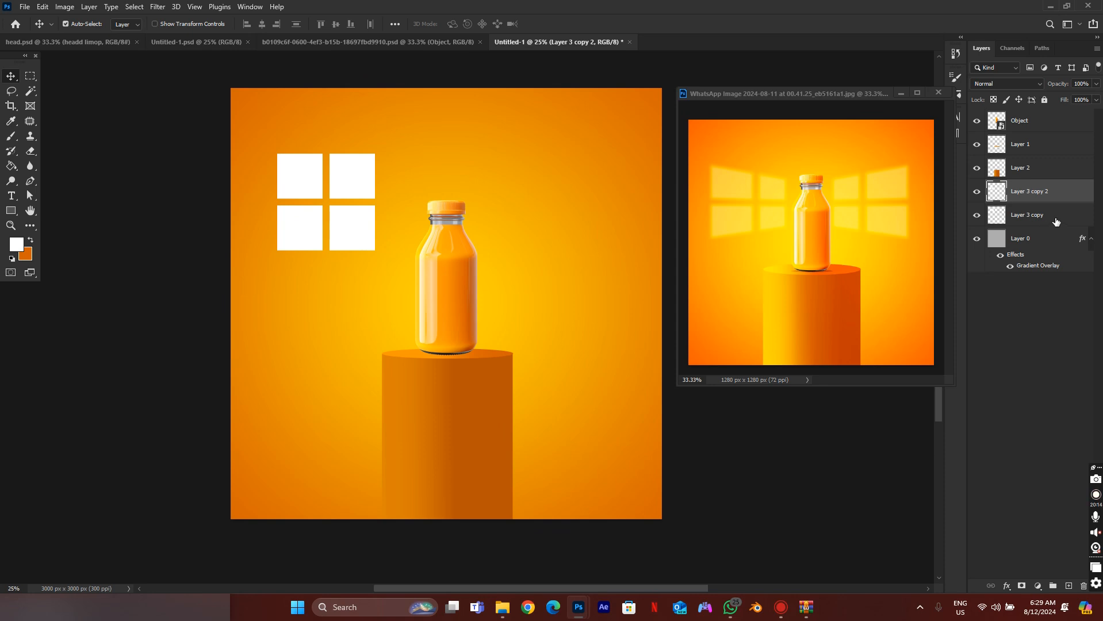
Merge the layers of the upper and lower square pairs into a single four-pane window layer.
{"action": "key", "text": "ctrl"}
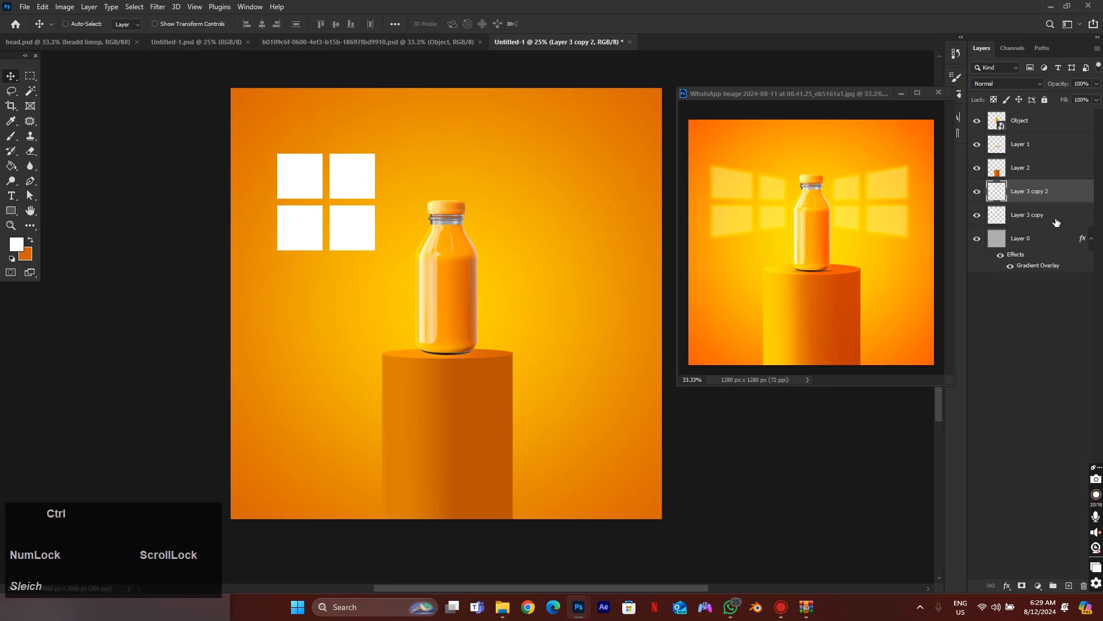
{"action": "left_click", "coordinate": [1062, 221], "text": "ctrl"}
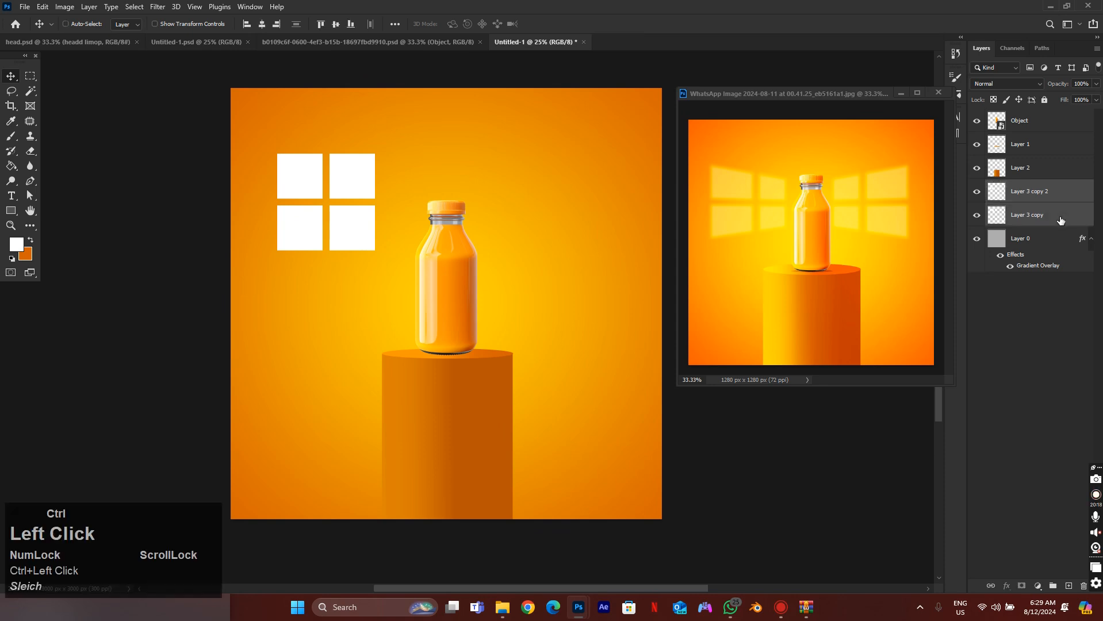
{"action": "key", "text": "ctrl"}
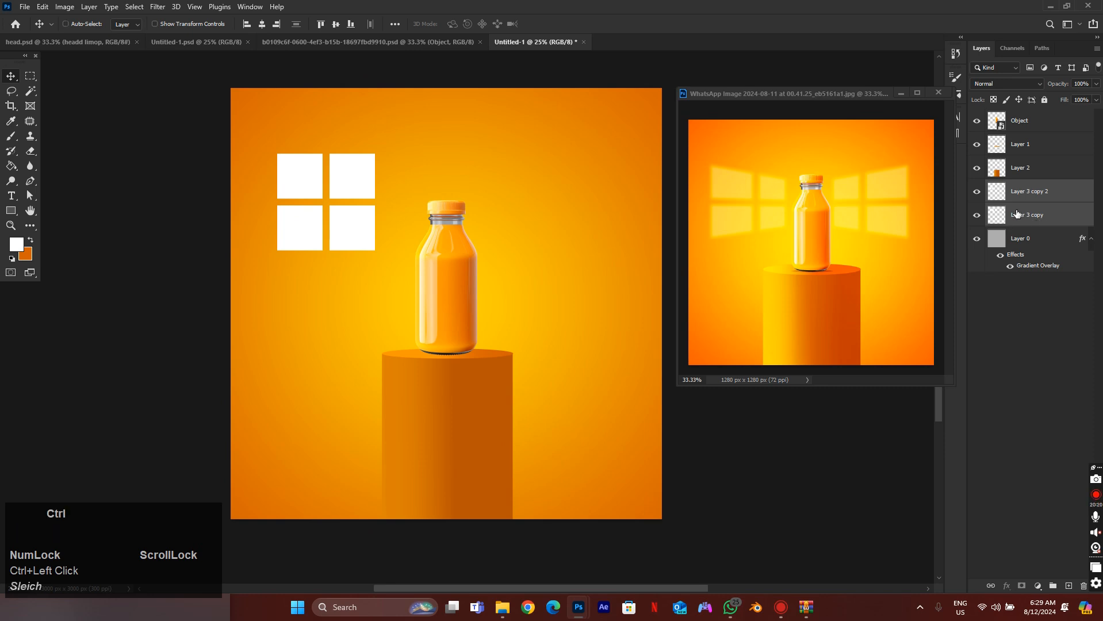
{"action": "key", "text": "ctrl+e"}
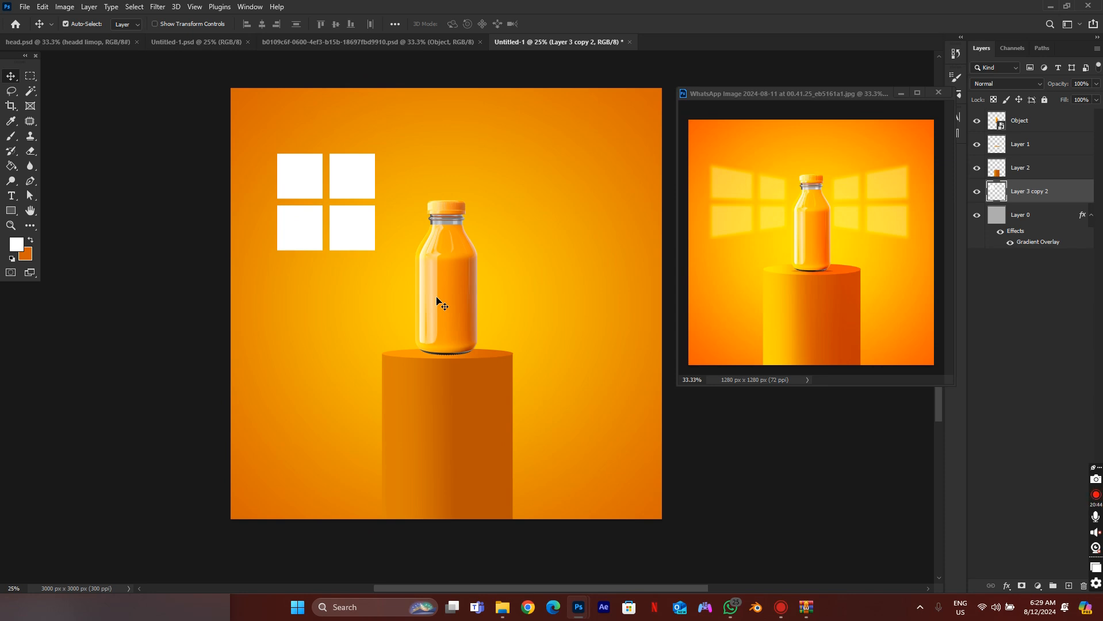
Free-transform the window, pulling both right-hand corners inward so its side nearest the bottle tapers in perspective.
{"action": "key", "text": "ctrl+t"}
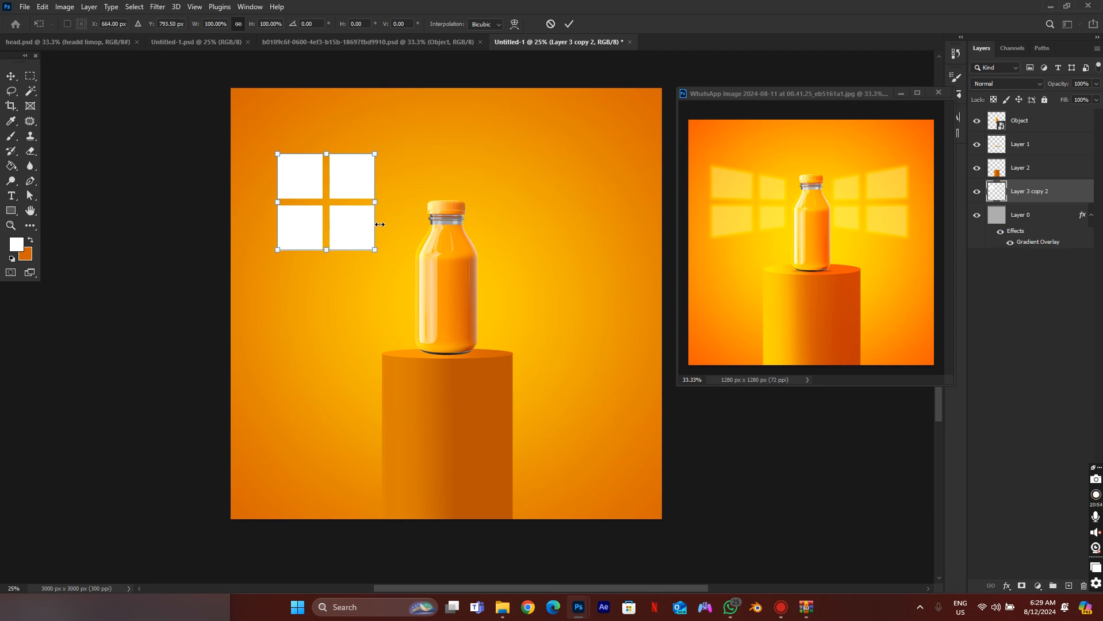
{"action": "key", "text": "ctrl"}
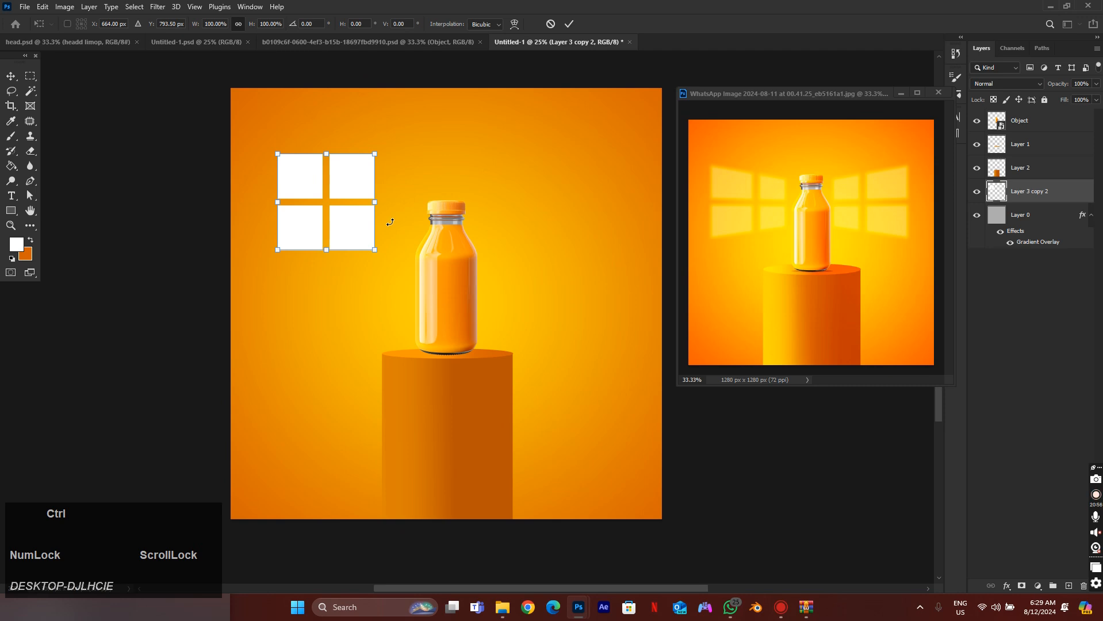
{"action": "key", "text": "ctrl"}
{"action": "key", "text": "ctrl"}
{"action": "left_click_drag", "start_coordinate": [376, 252], "coordinate": [367, 236]}
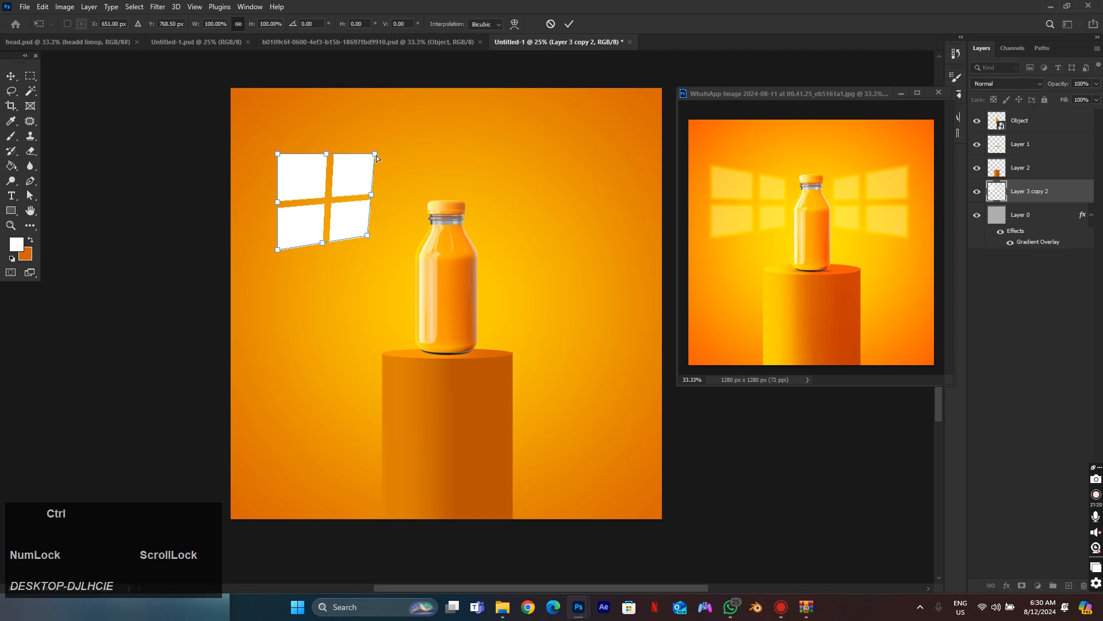
{"action": "left_click_drag", "start_coordinate": [376, 155], "coordinate": [368, 171]}
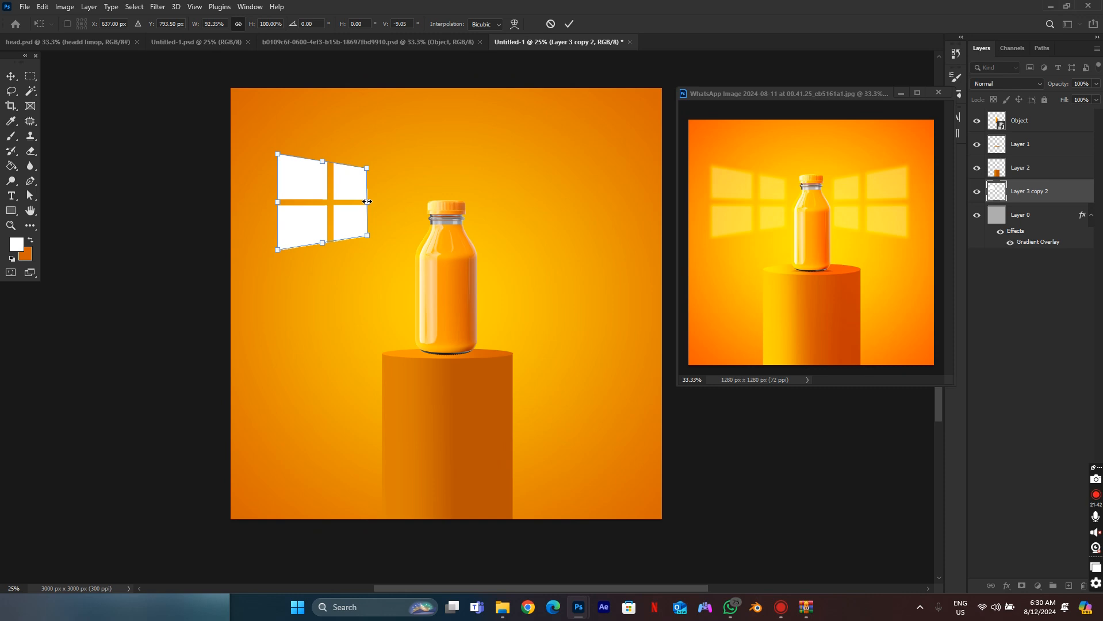
Enlarge the tapered window to about 129% width and 127% height, and apply the transform.
{"action": "left_click_drag", "start_coordinate": [365, 205], "coordinate": [395, 199]}
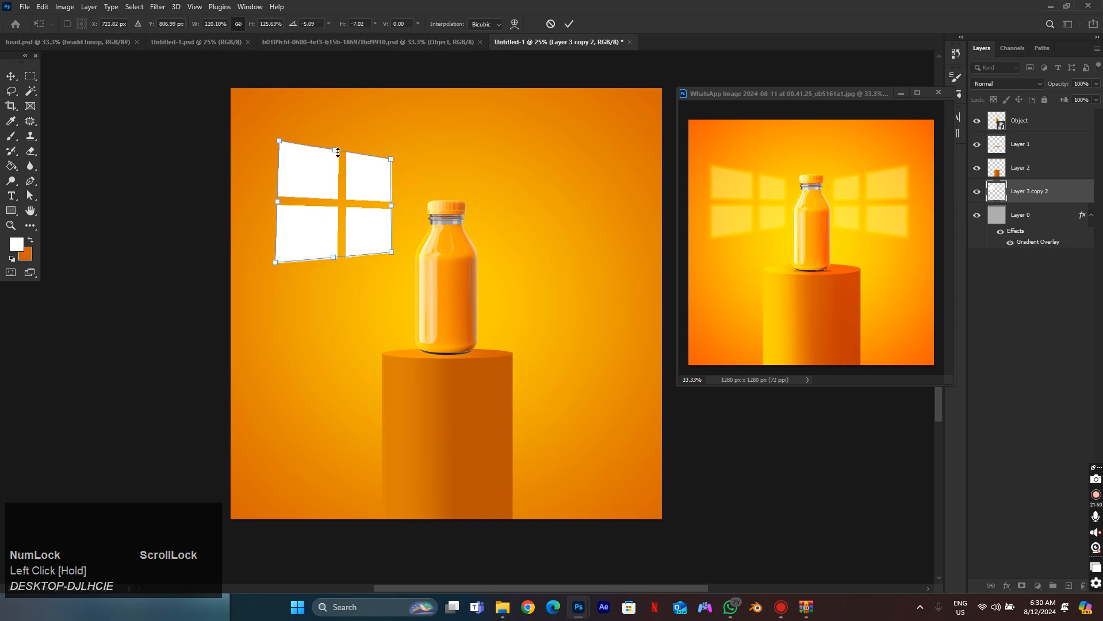
{"action": "key", "text": "ctrl"}
{"action": "left_click_drag", "start_coordinate": [335, 147], "coordinate": [332, 159]}
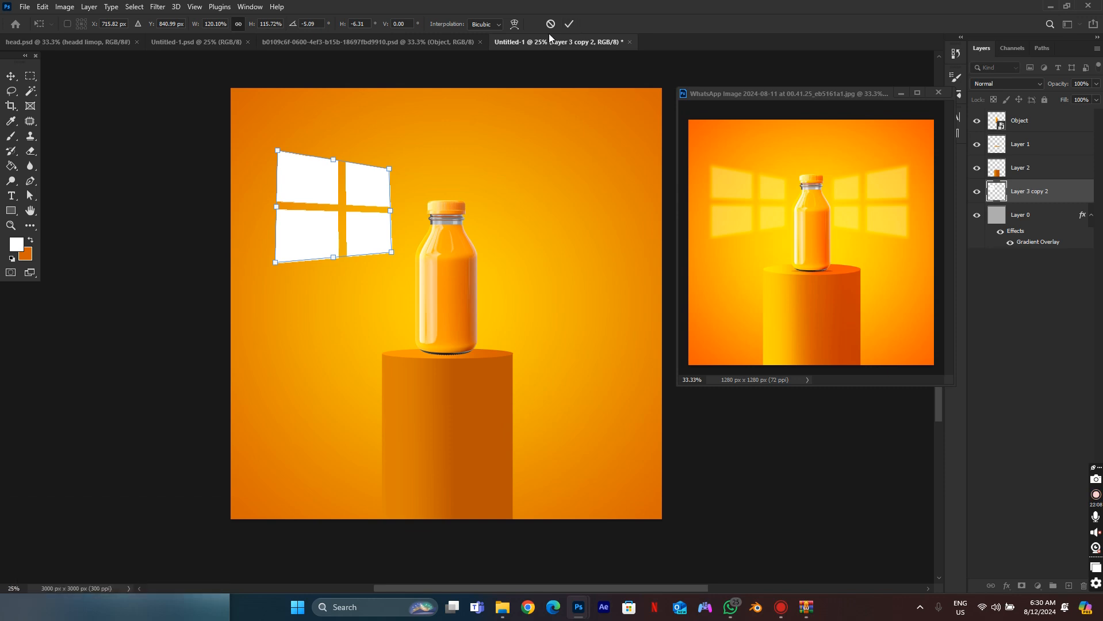
{"action": "left_click_drag", "start_coordinate": [337, 258], "coordinate": [333, 267]}
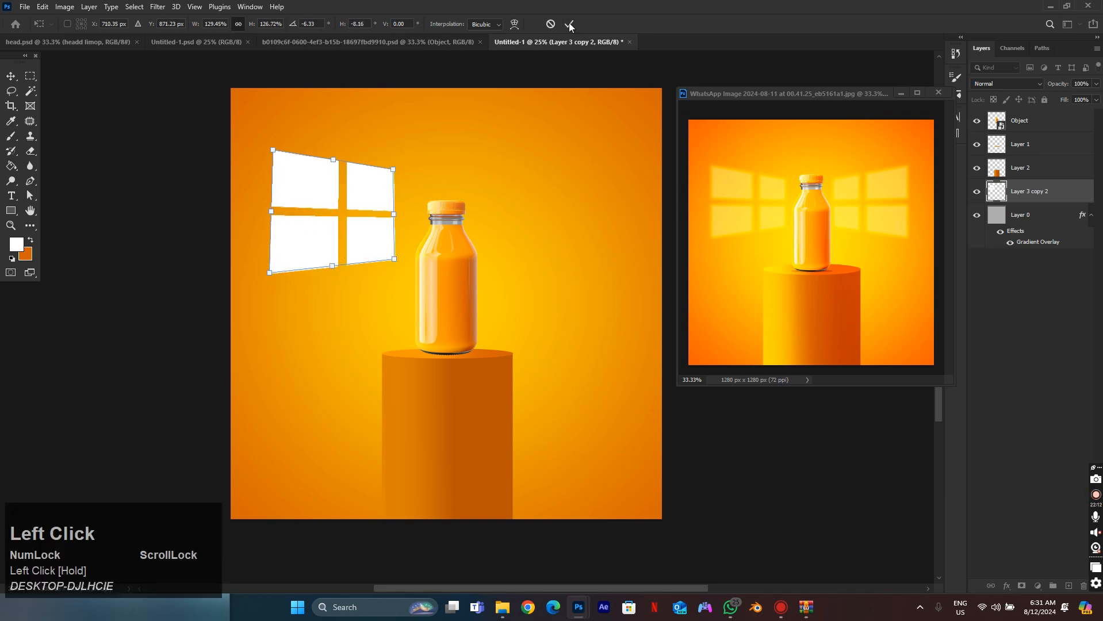
{"action": "left_click", "coordinate": [570, 24]}
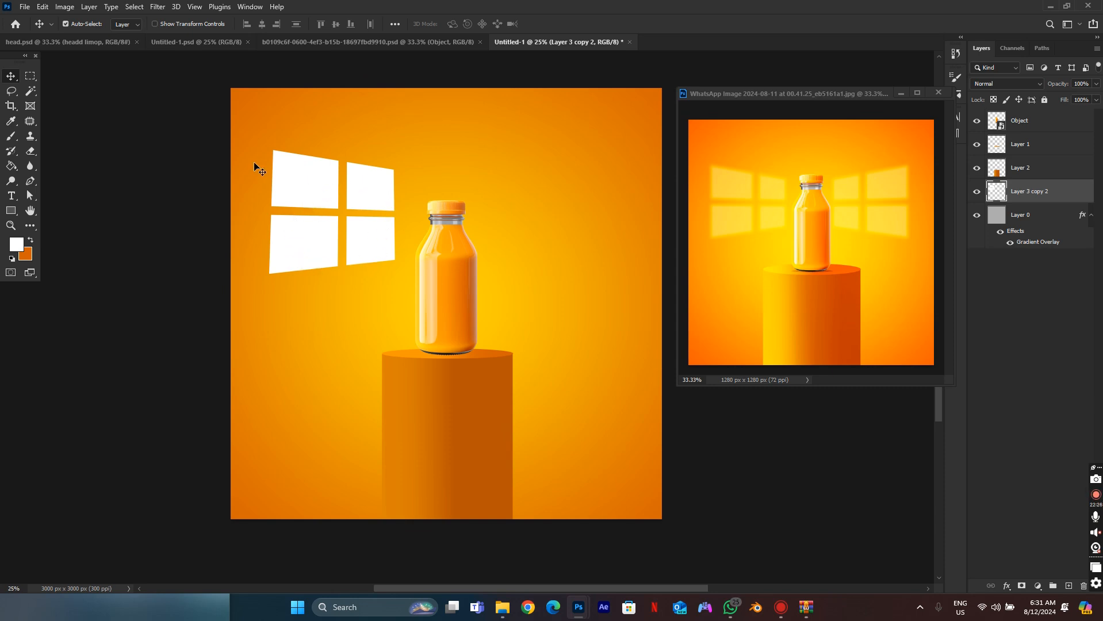
Soften the window's edges with a Gaussian Blur of 10.0 pixels radius.
{"action": "left_click", "coordinate": [158, 8]}
{"action": "mouse_move", "coordinate": [202, 154]}
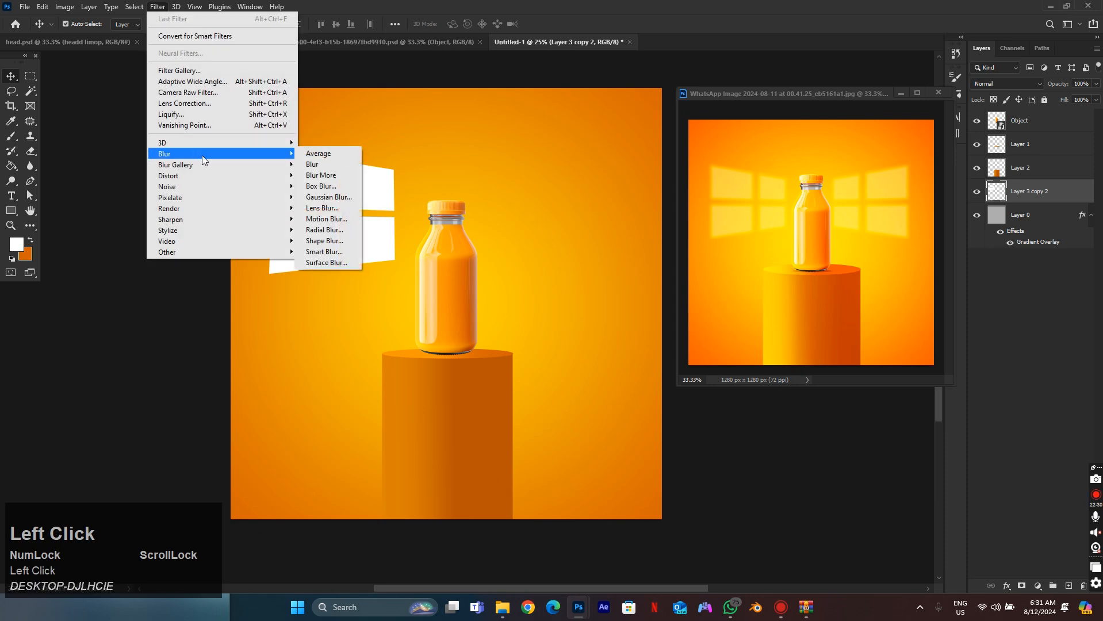
{"action": "left_click", "coordinate": [337, 195]}
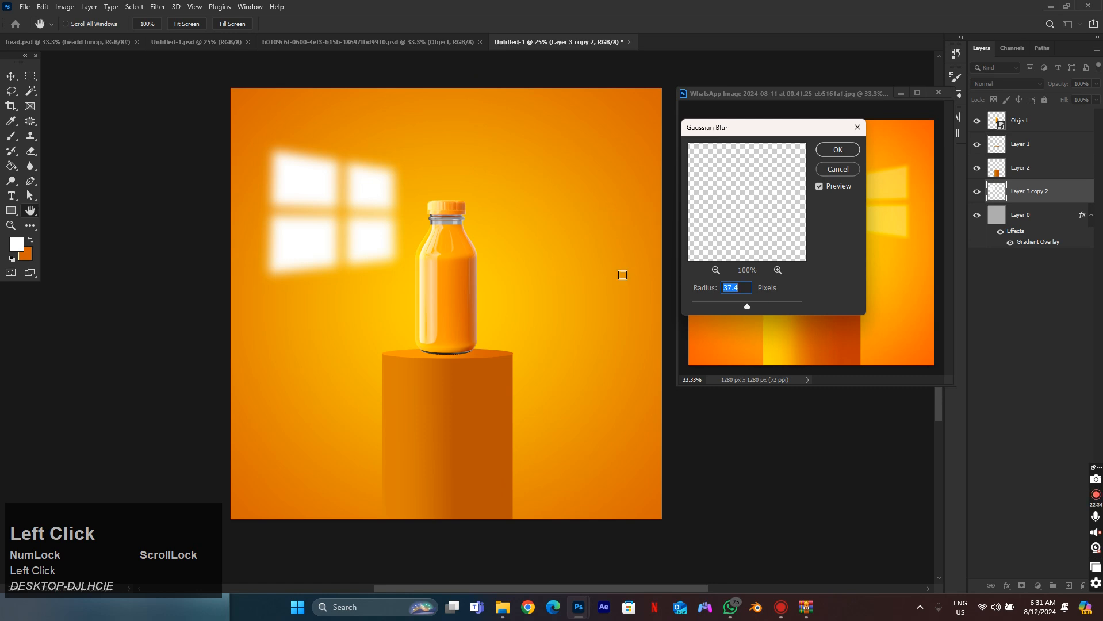
{"action": "left_click", "coordinate": [722, 304]}
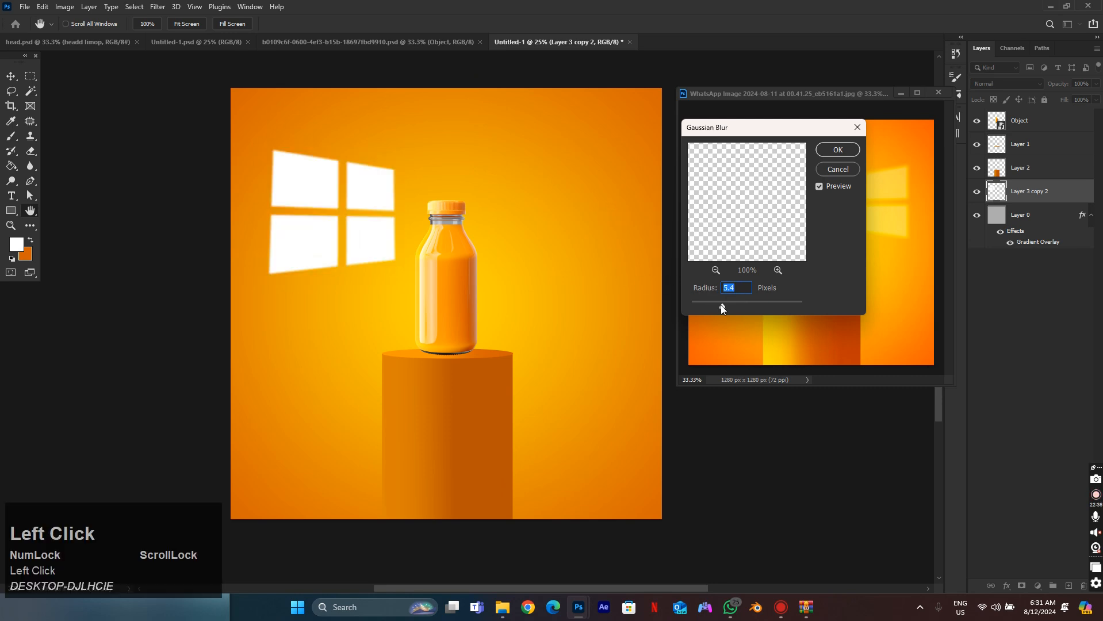
{"action": "left_click_drag", "start_coordinate": [720, 305], "coordinate": [726, 306]}
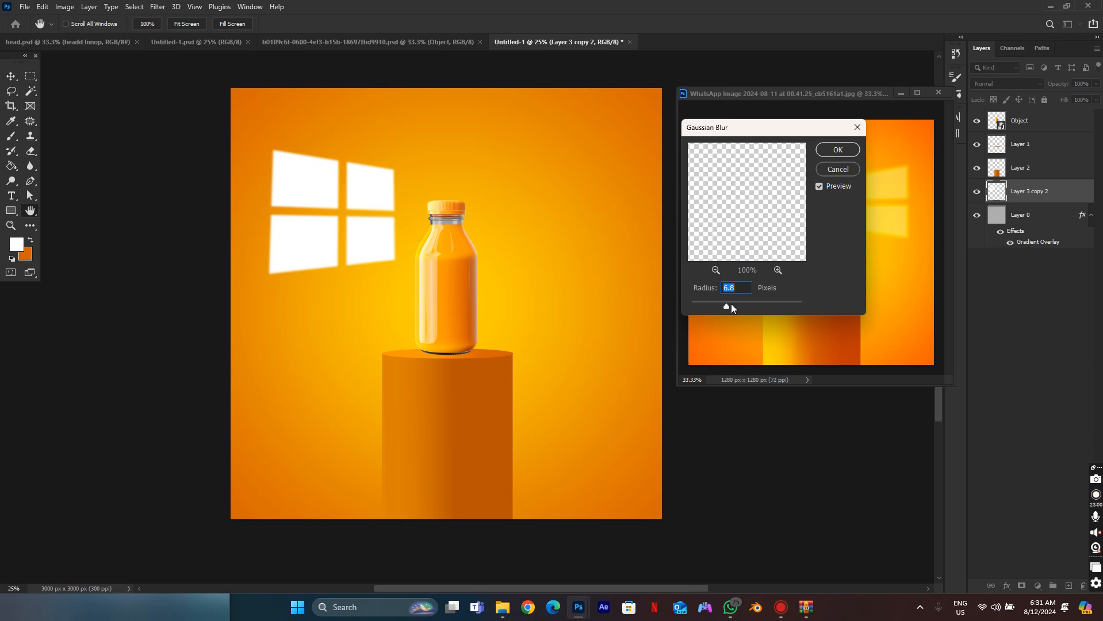
{"action": "left_click_drag", "start_coordinate": [731, 306], "coordinate": [736, 306]}
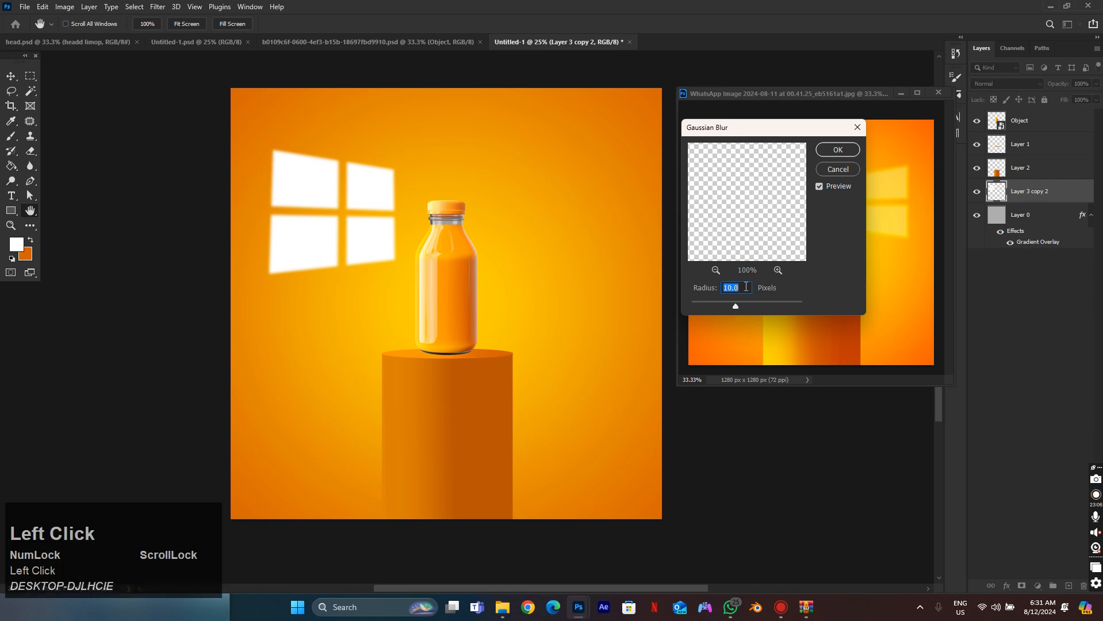
{"action": "left_click", "coordinate": [833, 151]}
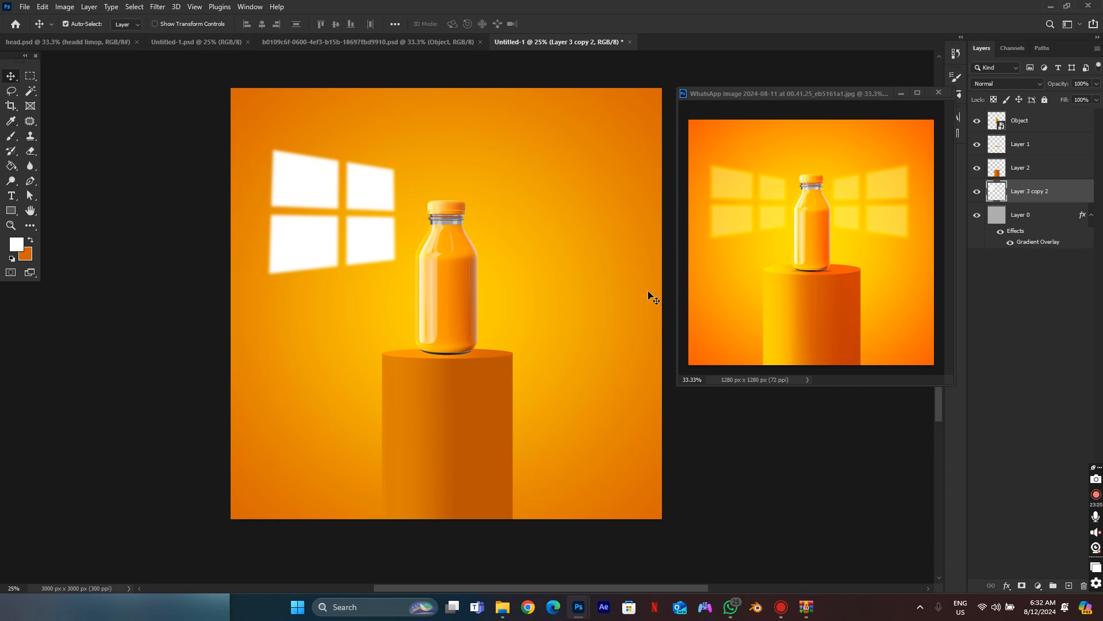
Duplicate the blurred window's layer and move the copy horizontally to the right of the bottle.
{"action": "key", "text": "ctrl+j"}
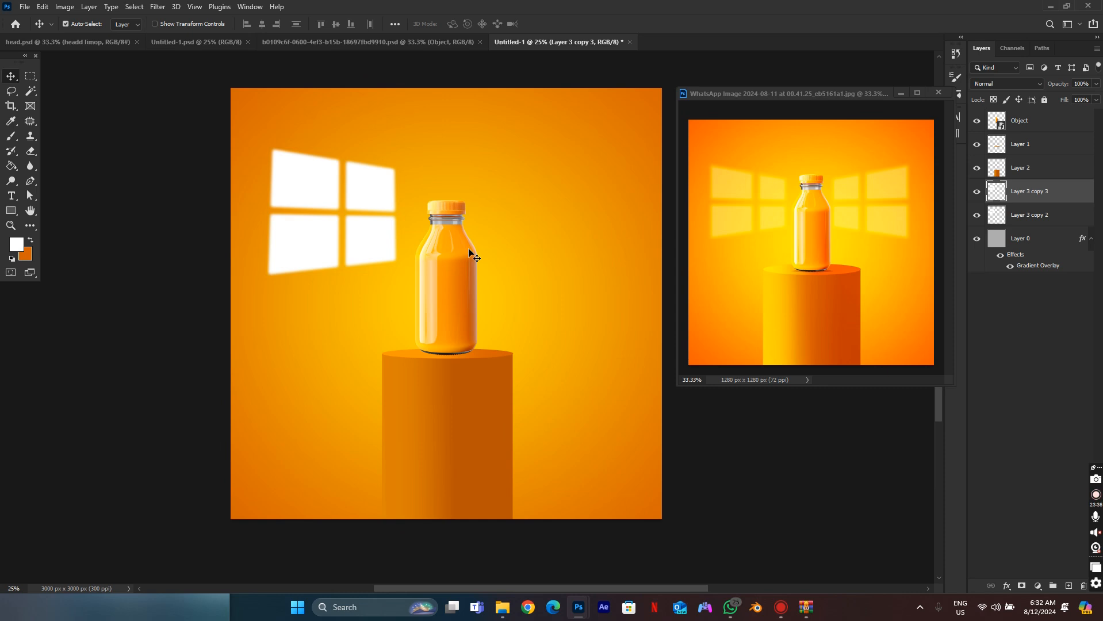
{"action": "key", "text": "v"}
{"action": "key", "text": "Right"}
{"action": "key", "text": "Right"}
{"action": "key", "text": "Right"}
{"action": "key", "text": "Right"}
{"action": "key", "text": "Right"}
{"action": "key", "text": "Right"}
{"action": "key", "text": "Right"}
{"action": "key", "text": "Right"}
{"action": "key", "text": "Right"}
{"action": "key", "text": "Right"}
{"action": "key", "text": "Right"}
{"action": "key", "text": "Right"}
{"action": "key", "text": "Right"}
{"action": "key", "text": "Right"}
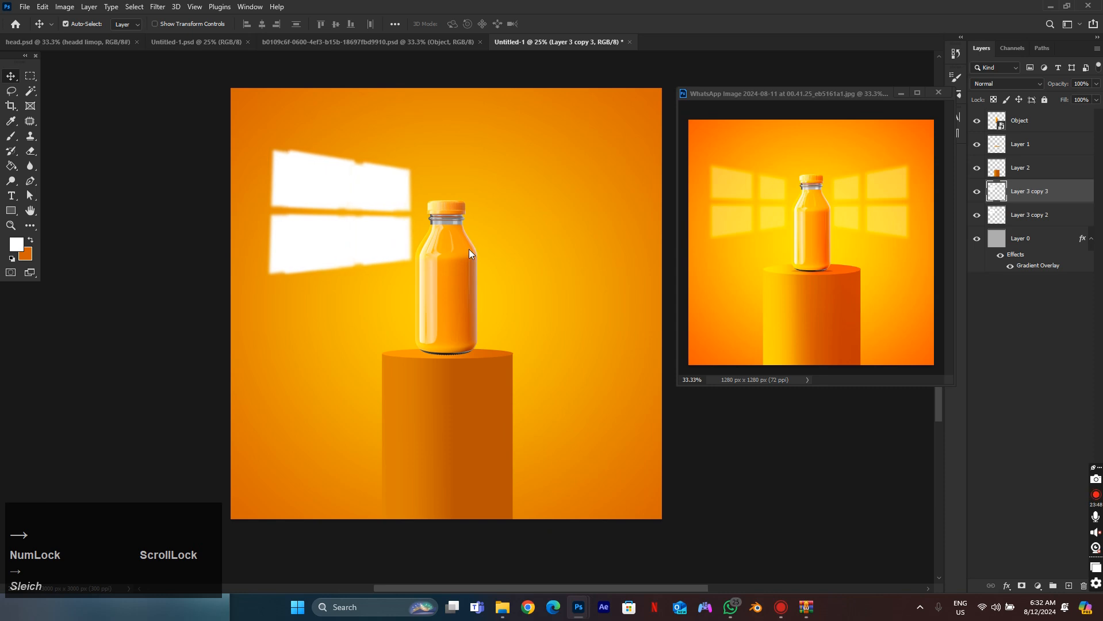
{"action": "left_click_drag", "start_coordinate": [310, 186], "coordinate": [427, 194]}
{"action": "key", "text": "shift"}
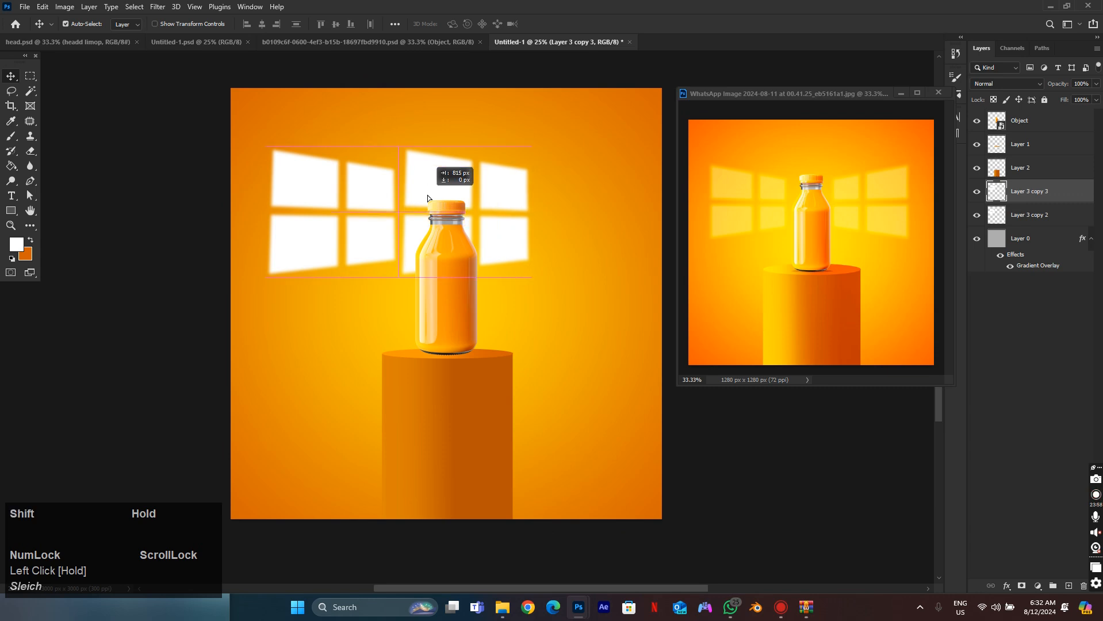
{"action": "left_click_drag", "start_coordinate": [427, 195], "coordinate": [515, 205]}
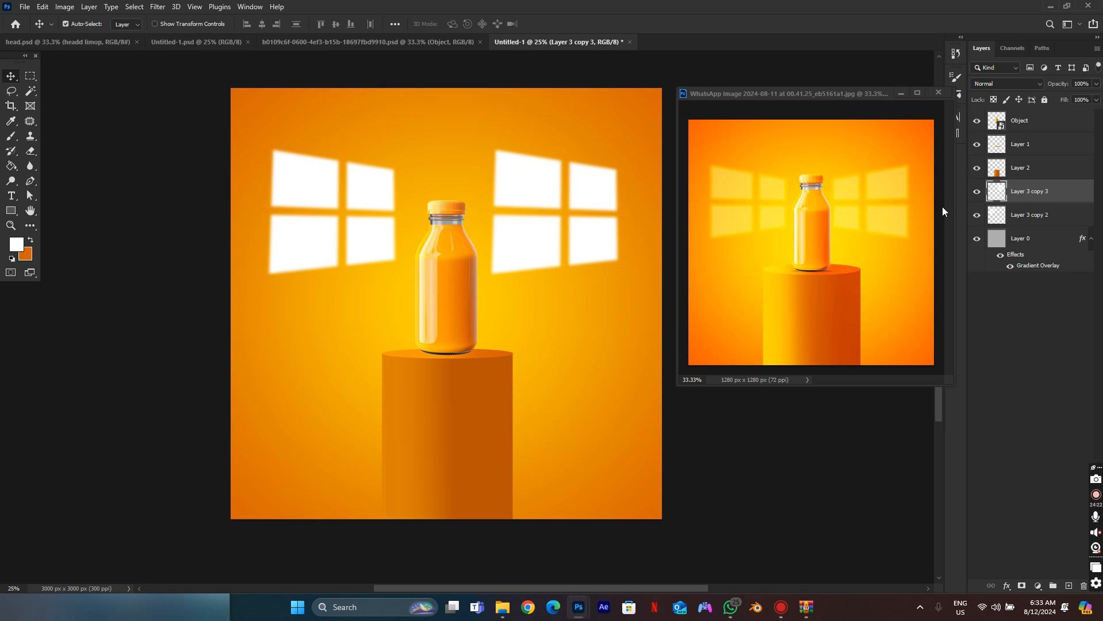
Toggle the duplicated window layer's visibility off and on to check which window it holds.
{"action": "left_click", "coordinate": [976, 194]}
{"action": "left_click", "coordinate": [976, 194]}
{"action": "left_click", "coordinate": [976, 194]}
{"action": "left_click", "coordinate": [976, 195]}
{"action": "left_click", "coordinate": [975, 195]}
{"action": "left_click", "coordinate": [976, 195]}
Flip the duplicated window horizontally so it mirrors the one on the bottle's other side.
{"action": "key", "text": "ctrl+t"}
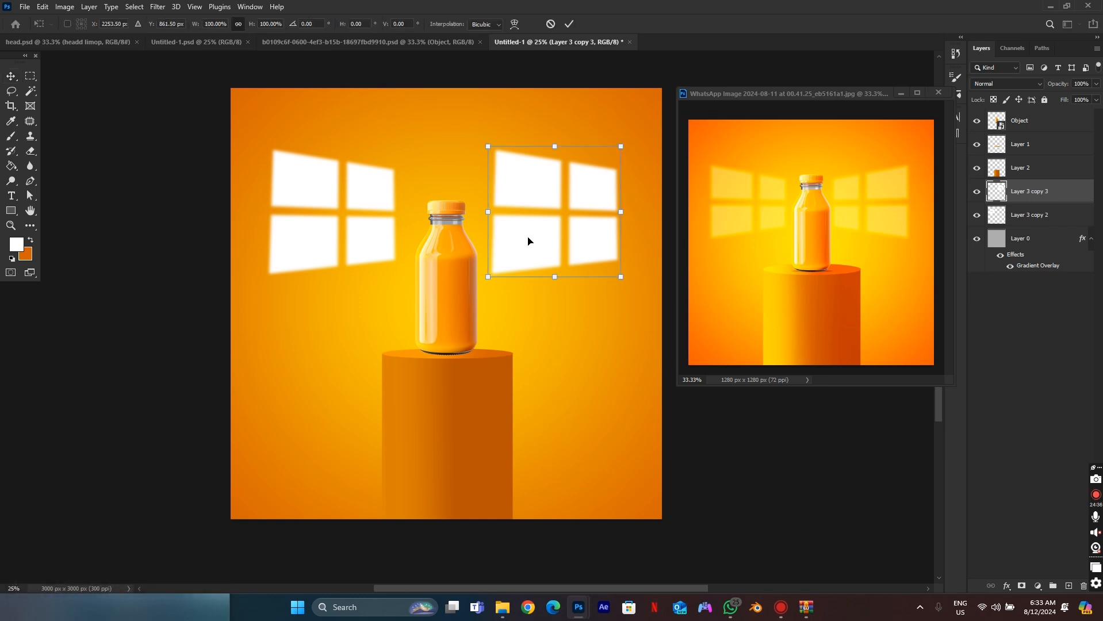
{"action": "right_click", "coordinate": [528, 241]}
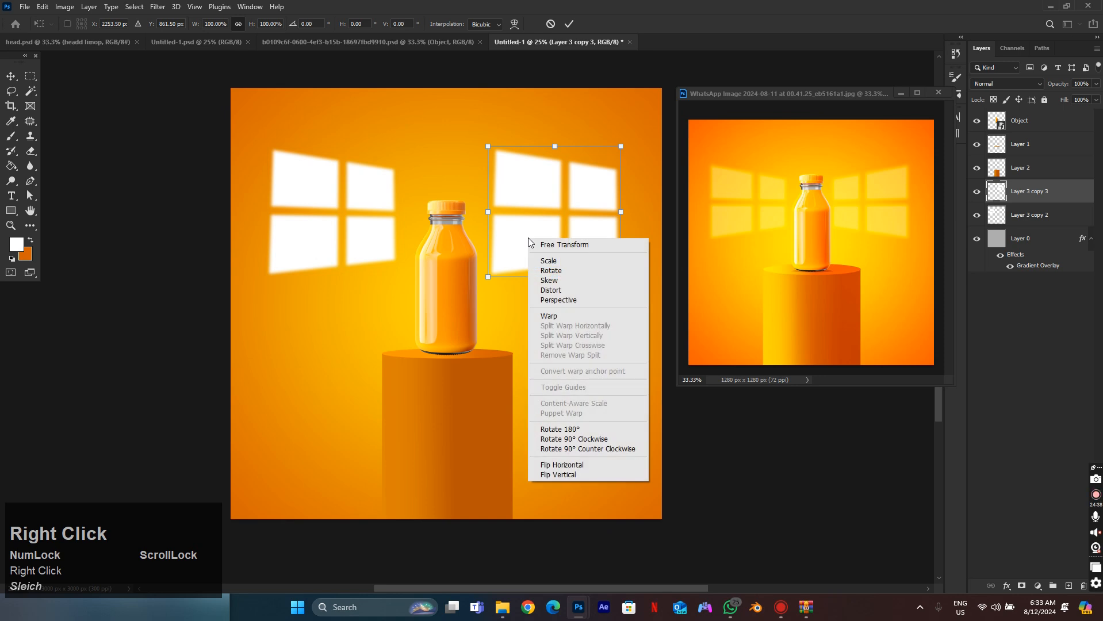
{"action": "left_click", "coordinate": [574, 466]}
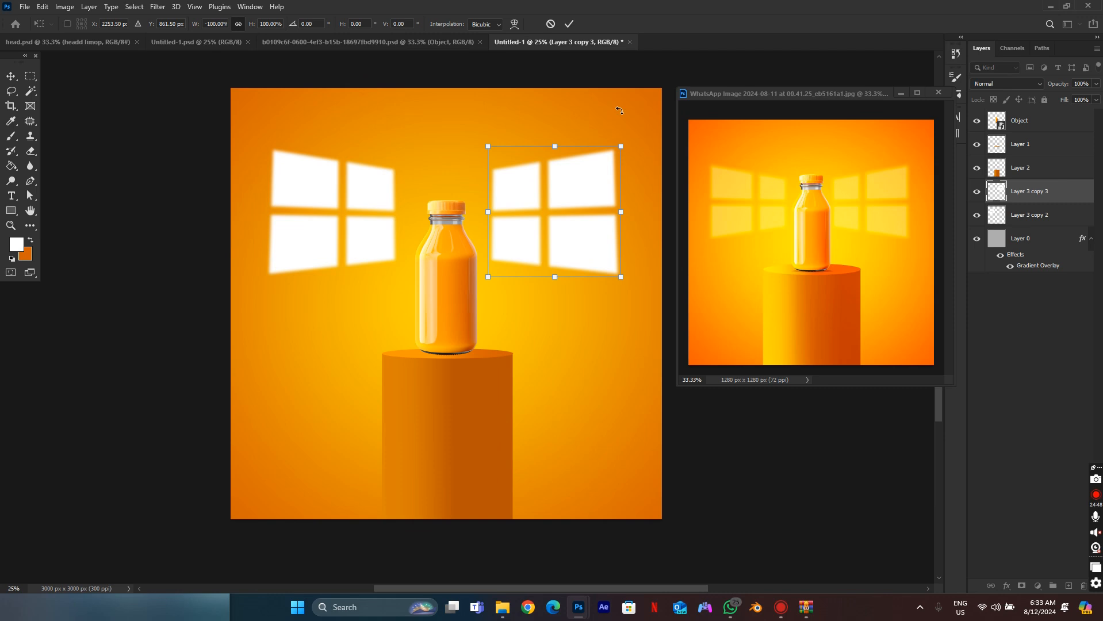
{"action": "left_click", "coordinate": [569, 24]}
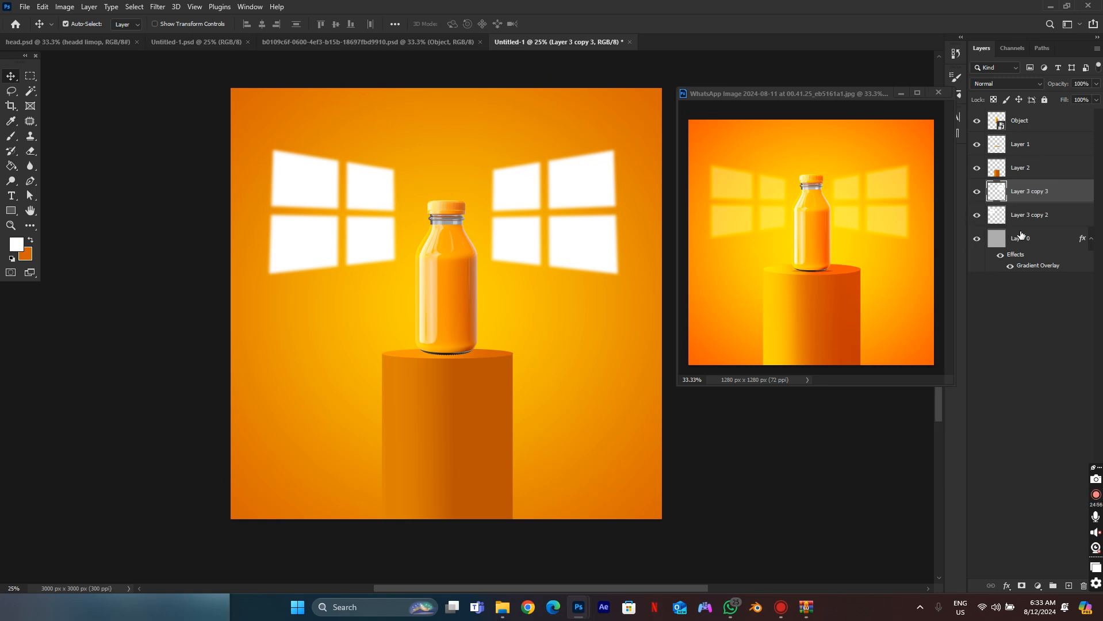
Merge the layers of the left and right windows into one layer.
{"action": "key", "text": "ctrl"}
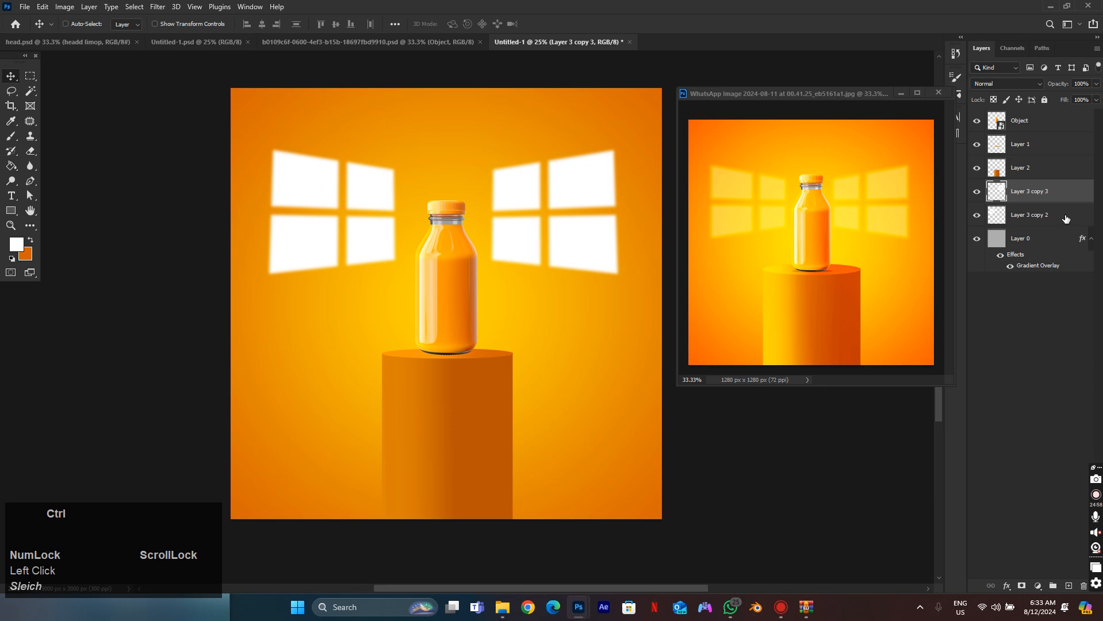
{"action": "left_click", "coordinate": [1066, 219], "text": "ctrl"}
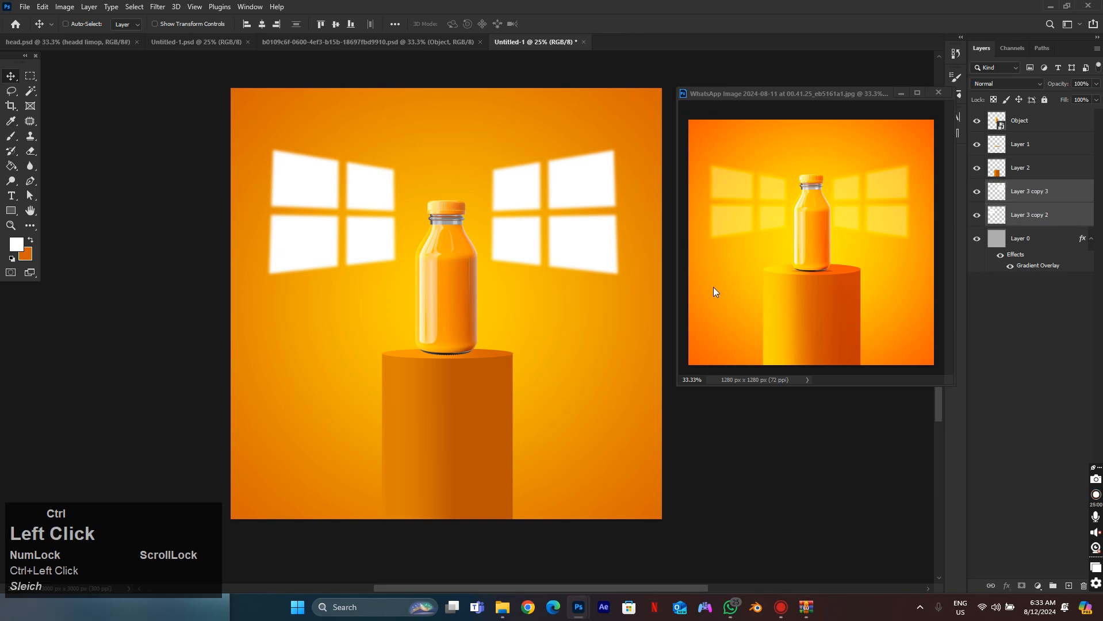
{"action": "key", "text": "ctrl+e"}
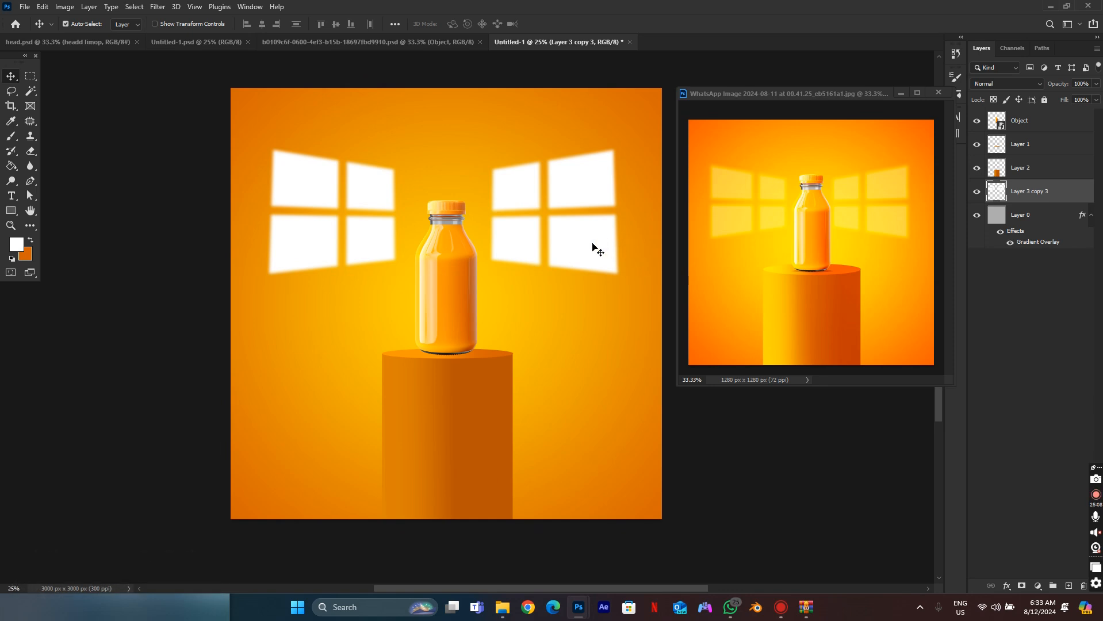
Scale the merged pair of windows up proportionally to about 105.7% and apply the transform.
{"action": "key", "text": "ctrl+t"}
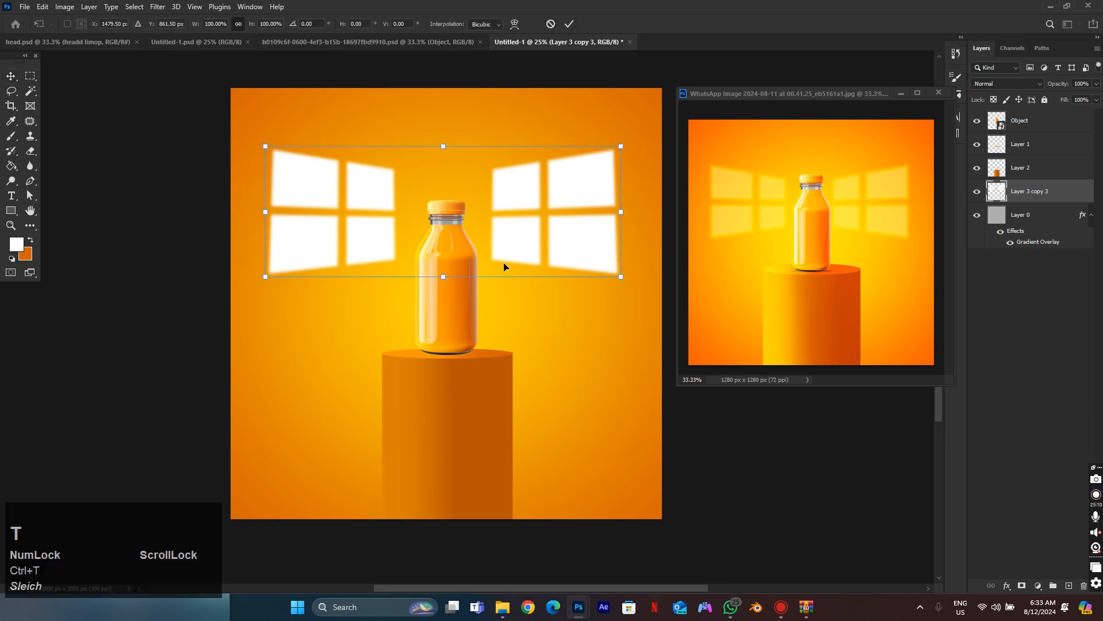
{"action": "left_click_drag", "start_coordinate": [443, 277], "coordinate": [443, 285]}
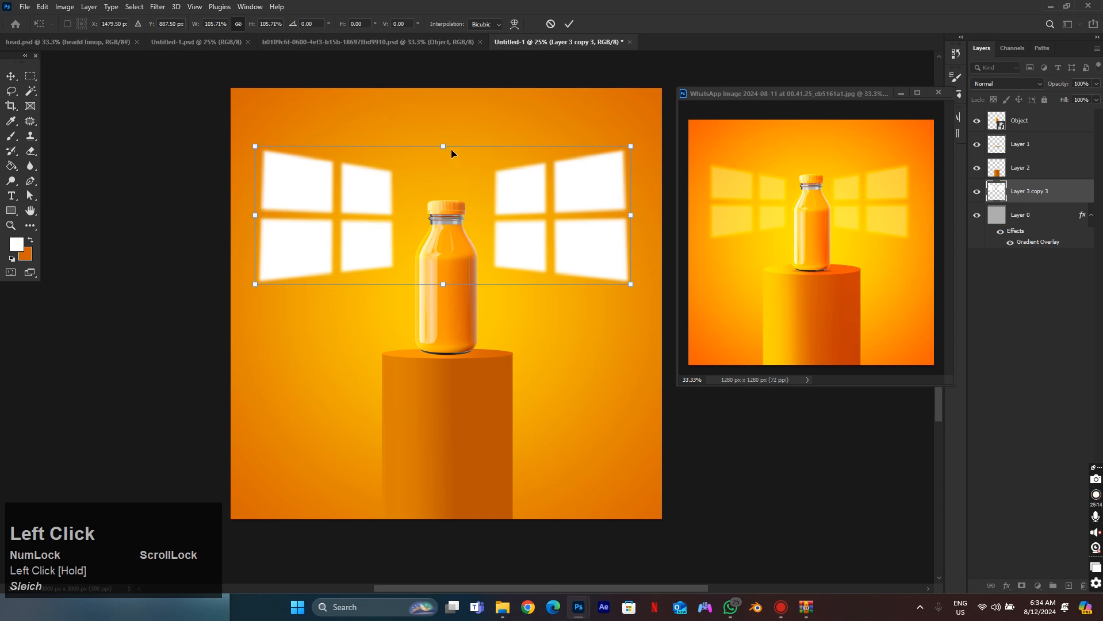
{"action": "left_click", "coordinate": [568, 24]}
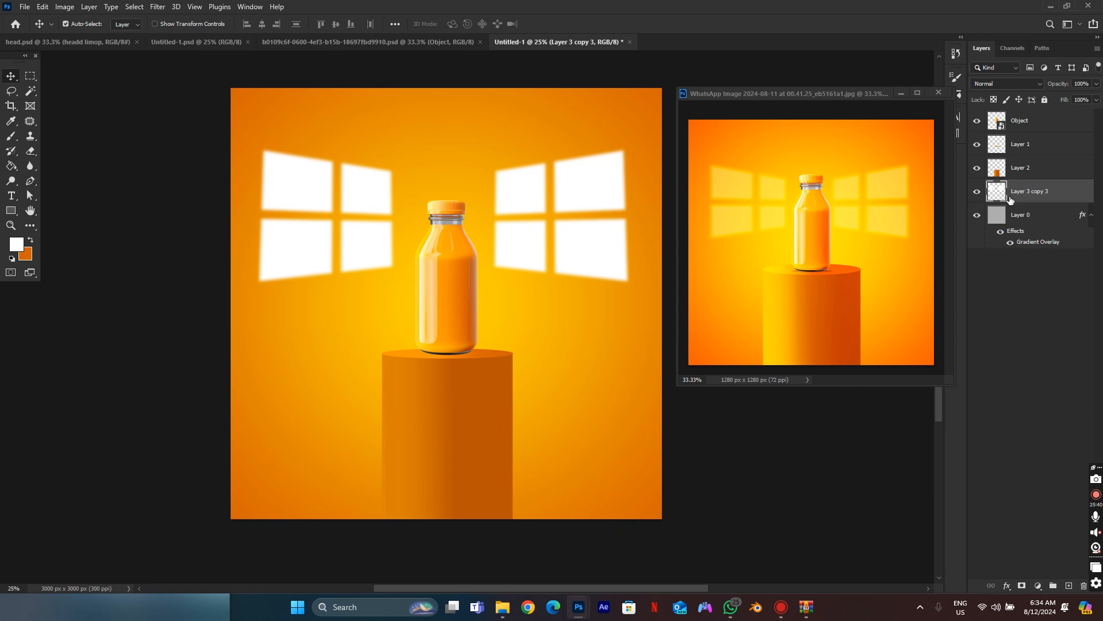
Reduce the opacity of the merged windows' layer to 68%.
{"action": "left_click", "coordinate": [1096, 84]}
{"action": "left_click", "coordinate": [1085, 100]}
{"action": "left_click_drag", "start_coordinate": [1086, 100], "coordinate": [1071, 98]}
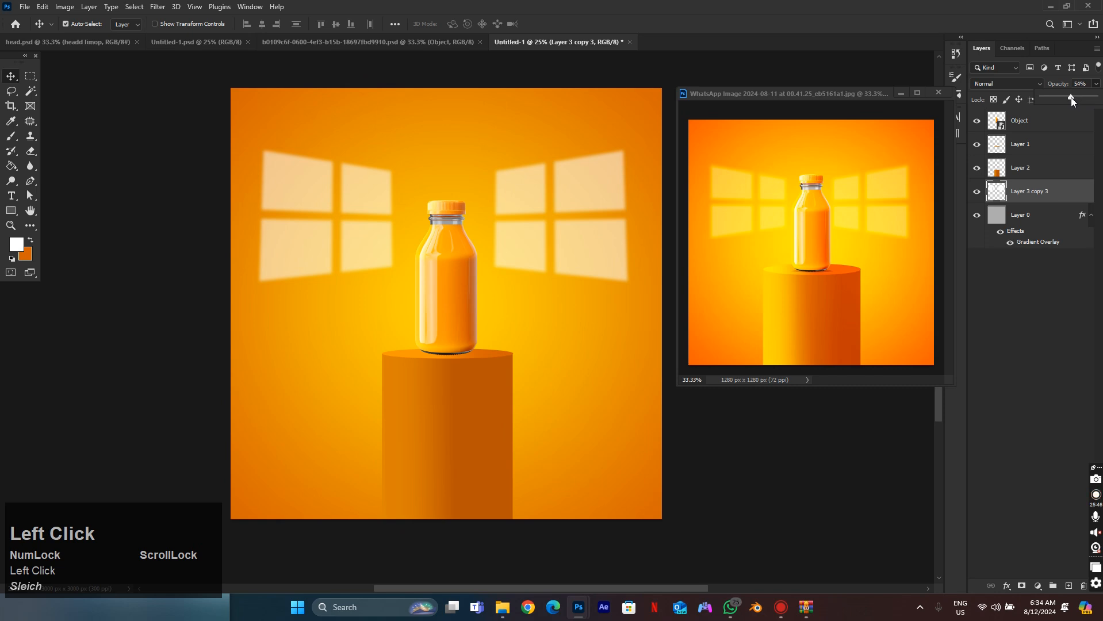
{"action": "left_click", "coordinate": [1073, 98]}
{"action": "left_click", "coordinate": [1075, 99]}
{"action": "left_click_drag", "start_coordinate": [1075, 98], "coordinate": [1080, 96]}
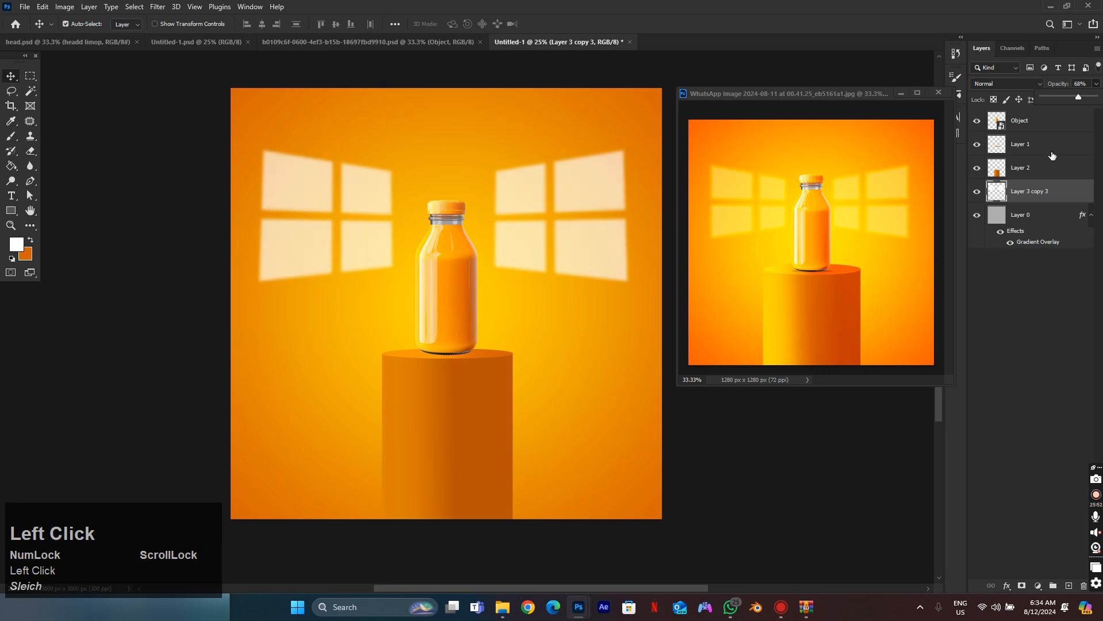
{"action": "left_click", "coordinate": [1047, 197]}
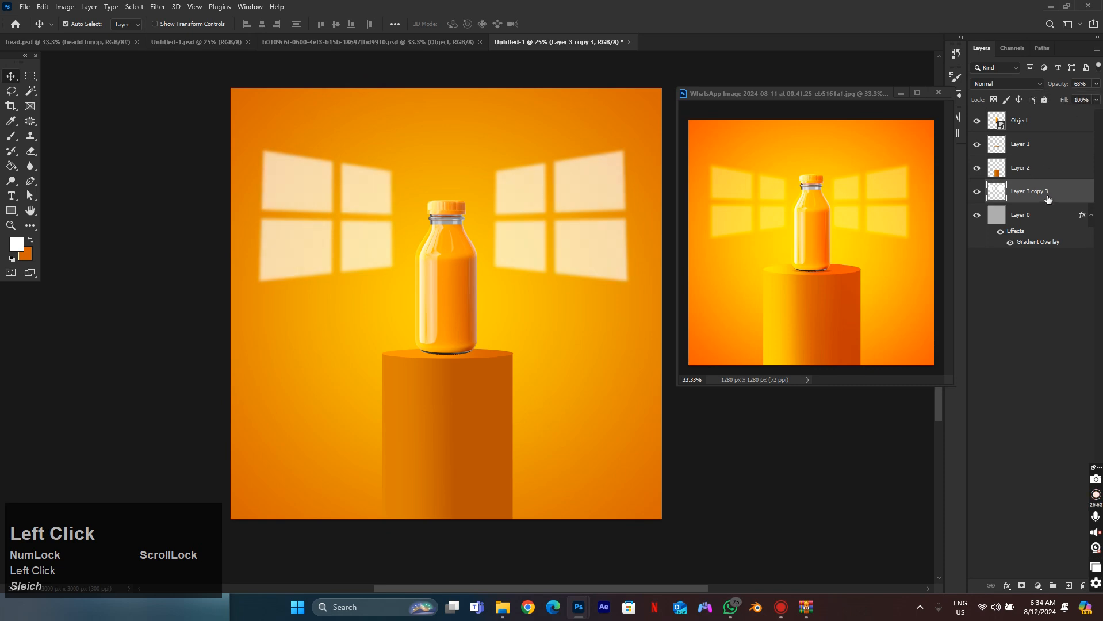
Set the merged windows' layer to Soft Light blending at 77% opacity, trying Color Dodge for comparison, and collapse the background layer's effects list.
{"action": "left_click", "coordinate": [994, 84]}
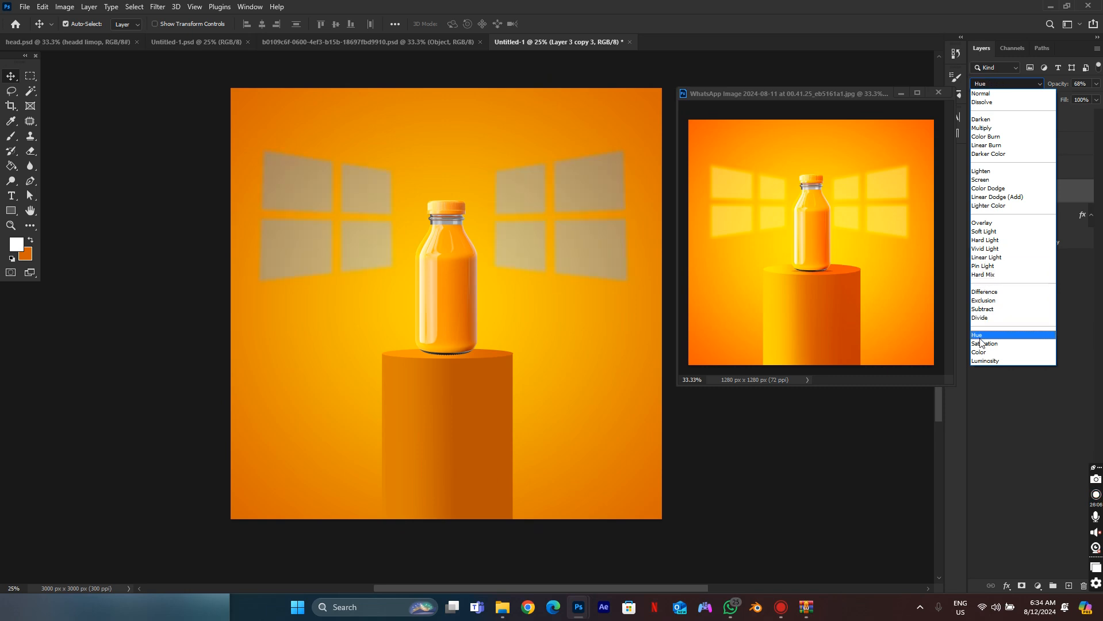
{"action": "left_click", "coordinate": [990, 233]}
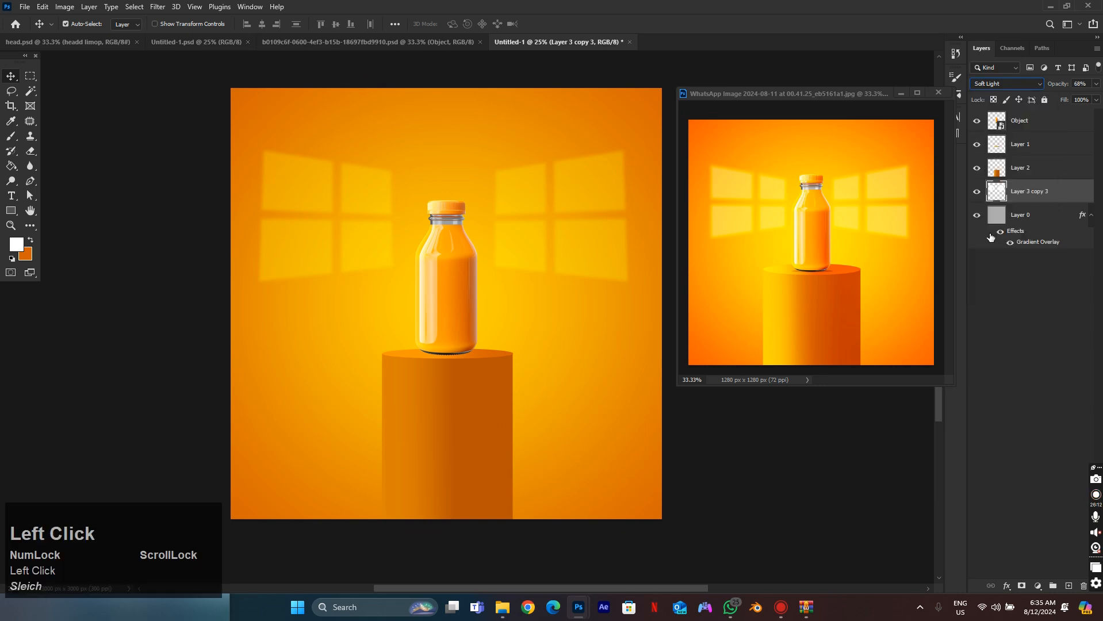
{"action": "left_click", "coordinate": [1096, 85]}
{"action": "left_click_drag", "start_coordinate": [1081, 97], "coordinate": [1083, 99]}
{"action": "left_click", "coordinate": [989, 85]}
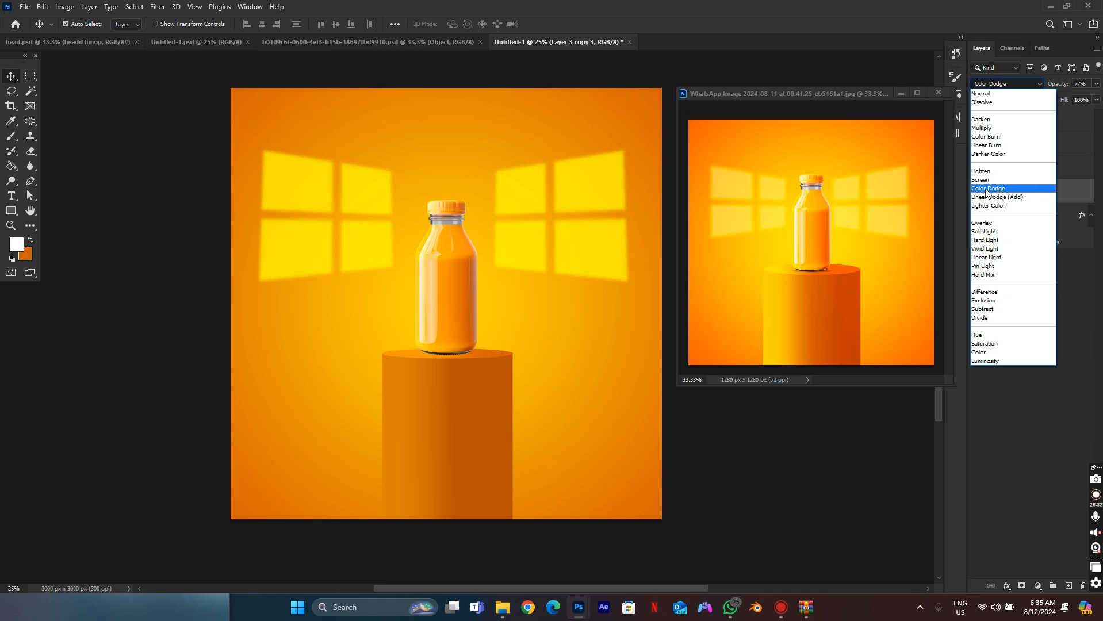
{"action": "left_click", "coordinate": [992, 232]}
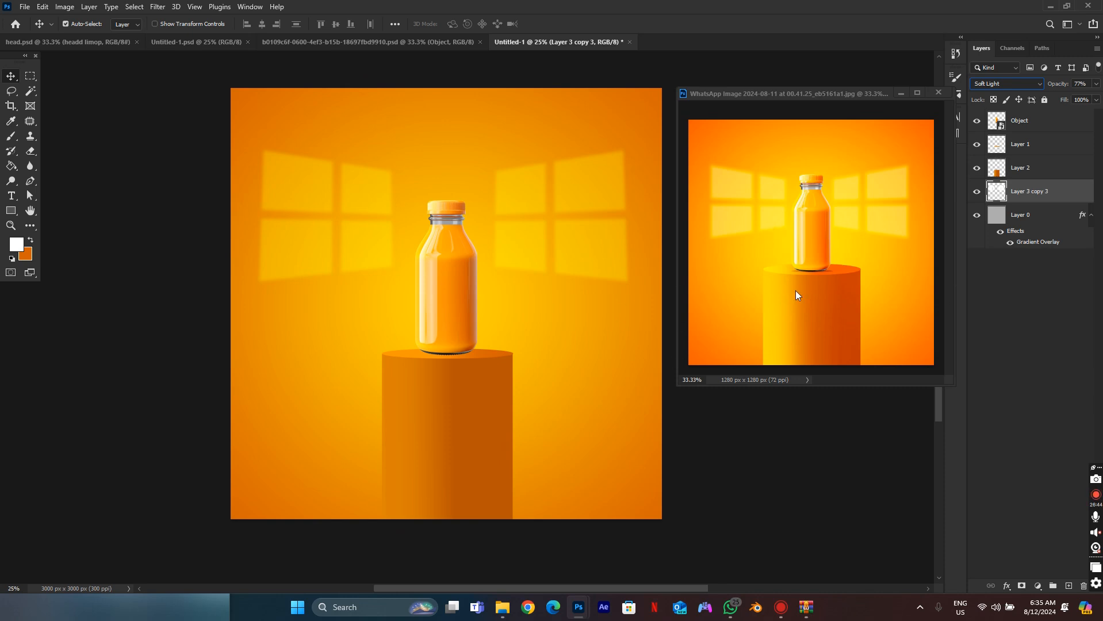
{"action": "left_click", "coordinate": [1091, 216]}
Draw a thin, wide elliptical selection on the podium's top around the bottle's base, slightly wider than the bottle.
{"action": "key", "text": "ctrl+equal"}
{"action": "key", "text": "ctrl+equal"}
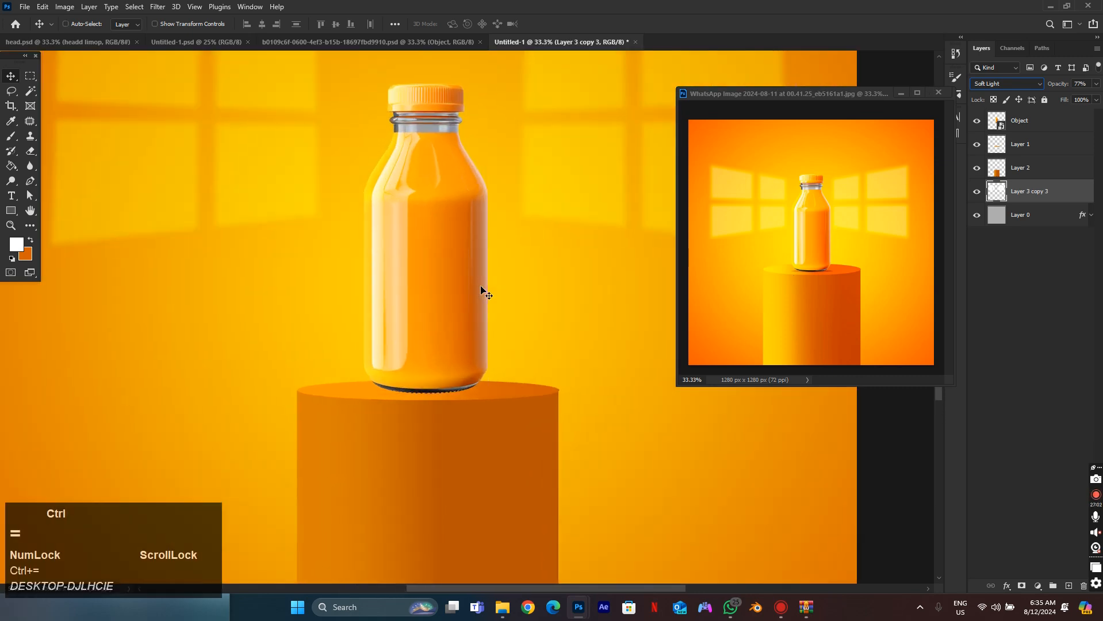
{"action": "scroll", "coordinate": [493, 295], "scroll_direction": "down", "scroll_amount": 1}
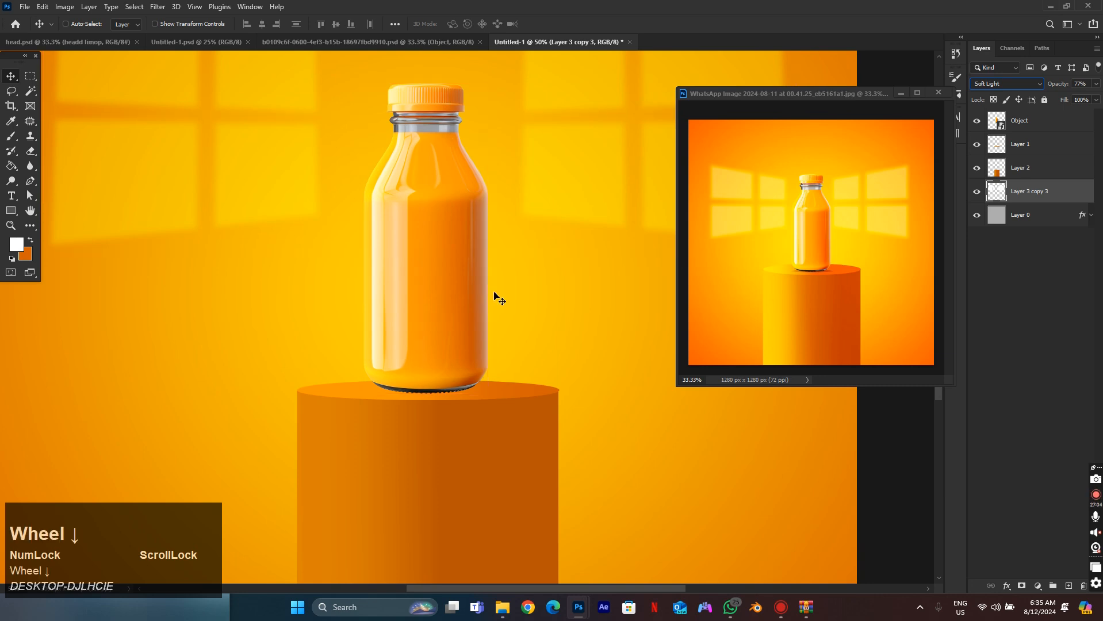
{"action": "left_click", "coordinate": [531, 271], "text": "ctrl"}
{"action": "scroll", "coordinate": [531, 270], "scroll_direction": "down", "scroll_amount": 3}
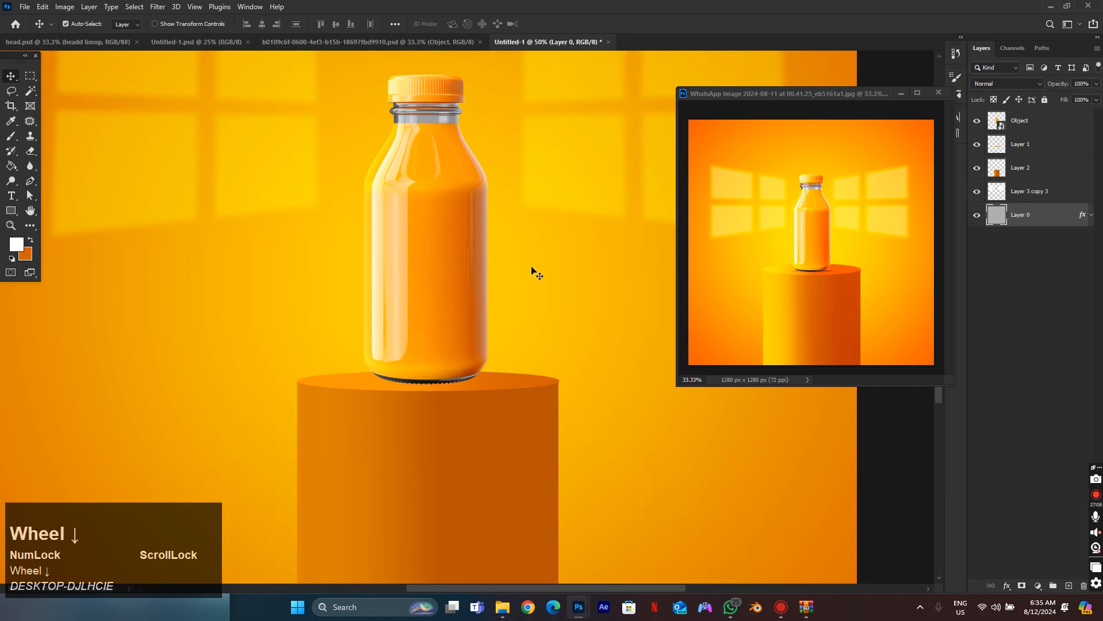
{"action": "scroll", "coordinate": [552, 240], "scroll_direction": "down", "scroll_amount": 1}
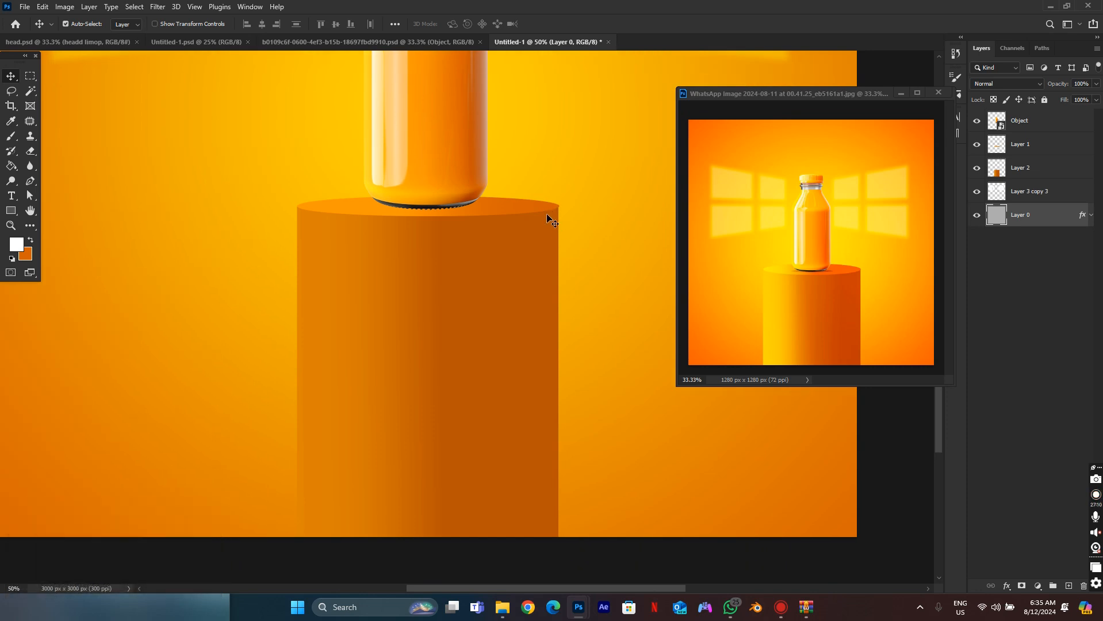
{"action": "left_click", "coordinate": [32, 80]}
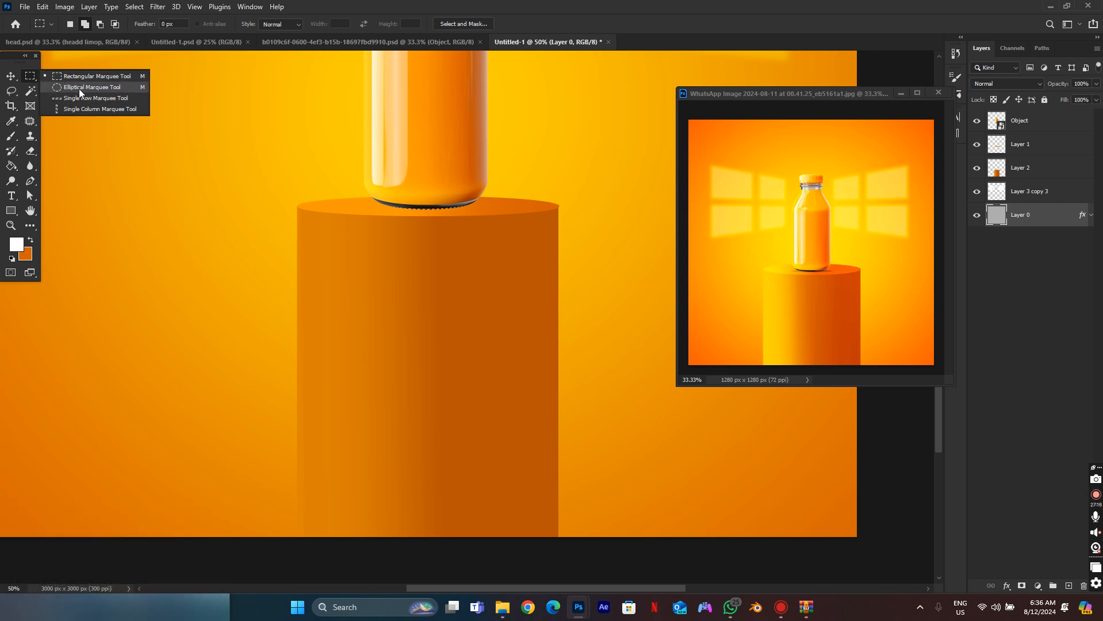
{"action": "left_click", "coordinate": [80, 91]}
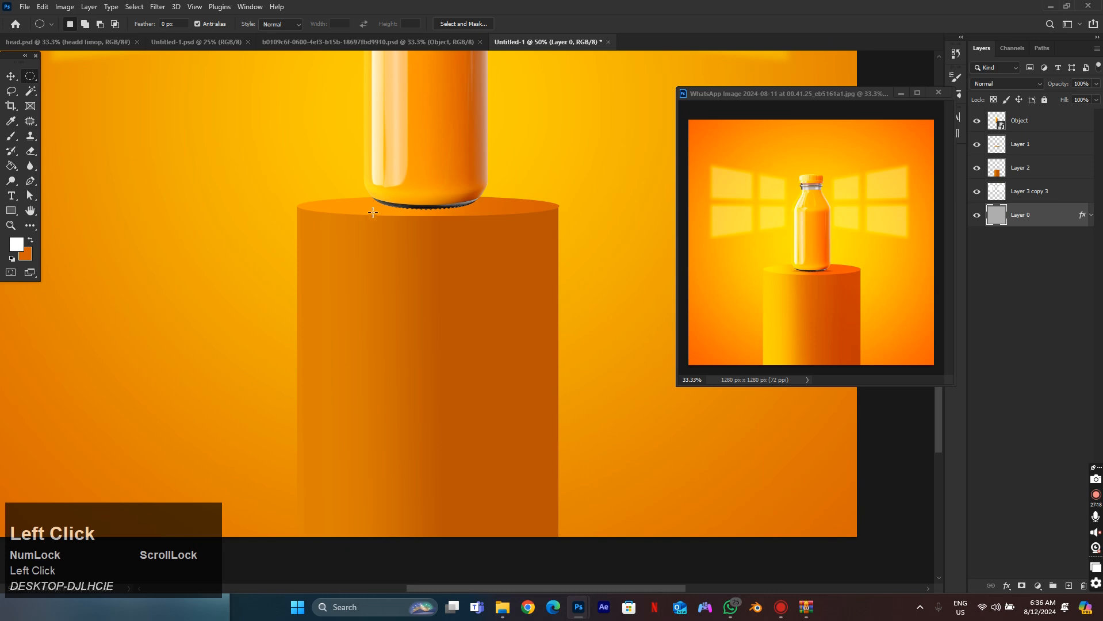
{"action": "left_click_drag", "start_coordinate": [354, 206], "coordinate": [496, 212]}
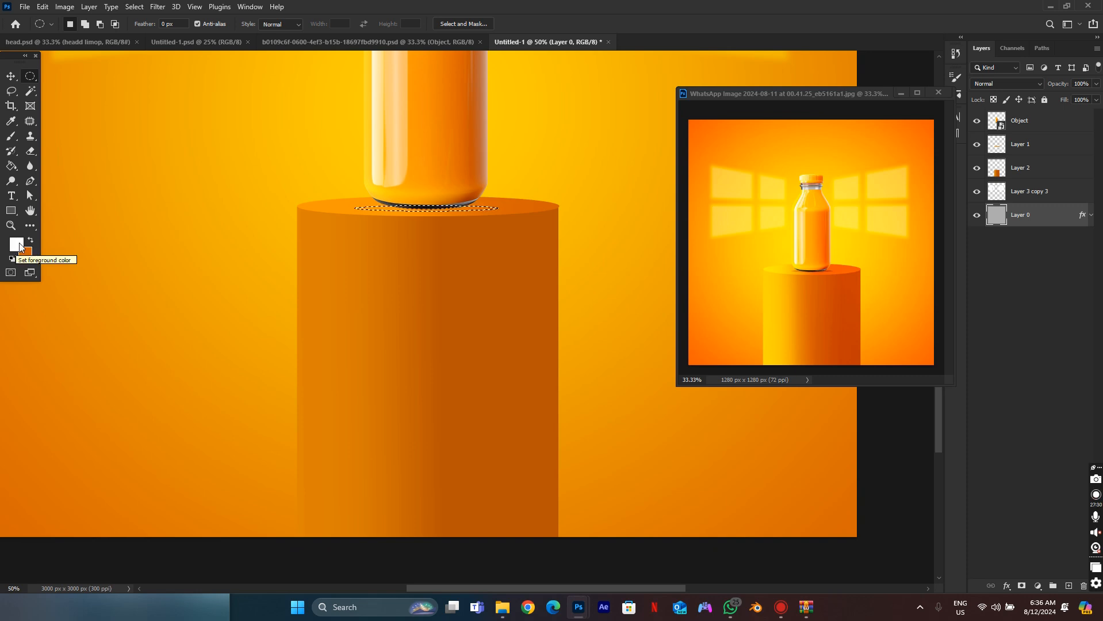
Set the foreground color to black (000000).
{"action": "left_click", "coordinate": [20, 247]}
{"action": "left_click_drag", "start_coordinate": [773, 371], "coordinate": [750, 439]}
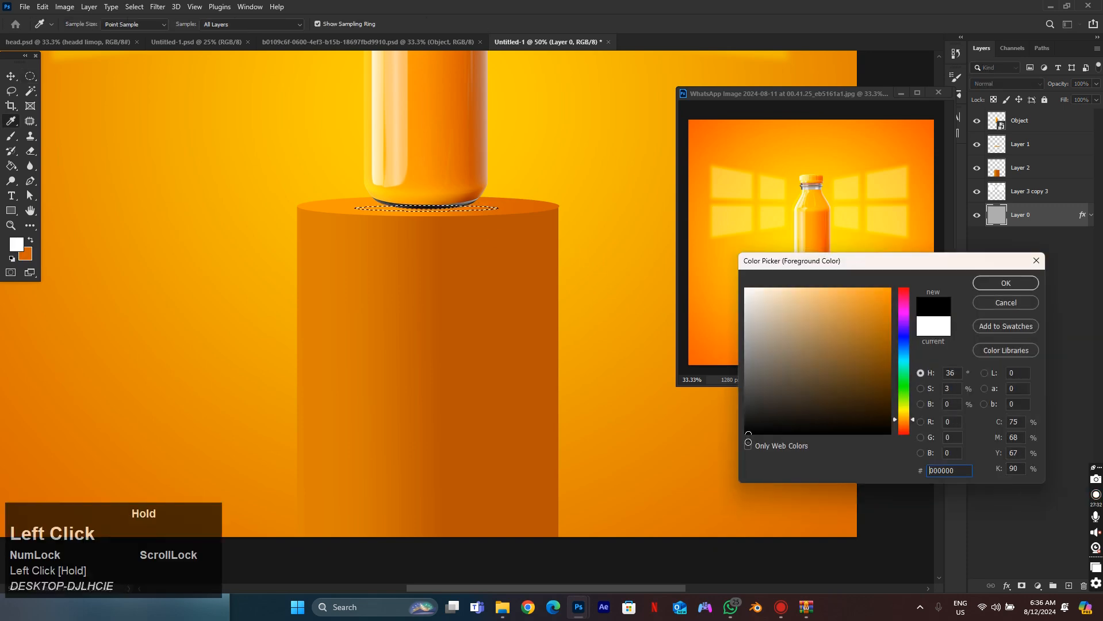
{"action": "left_click", "coordinate": [979, 283]}
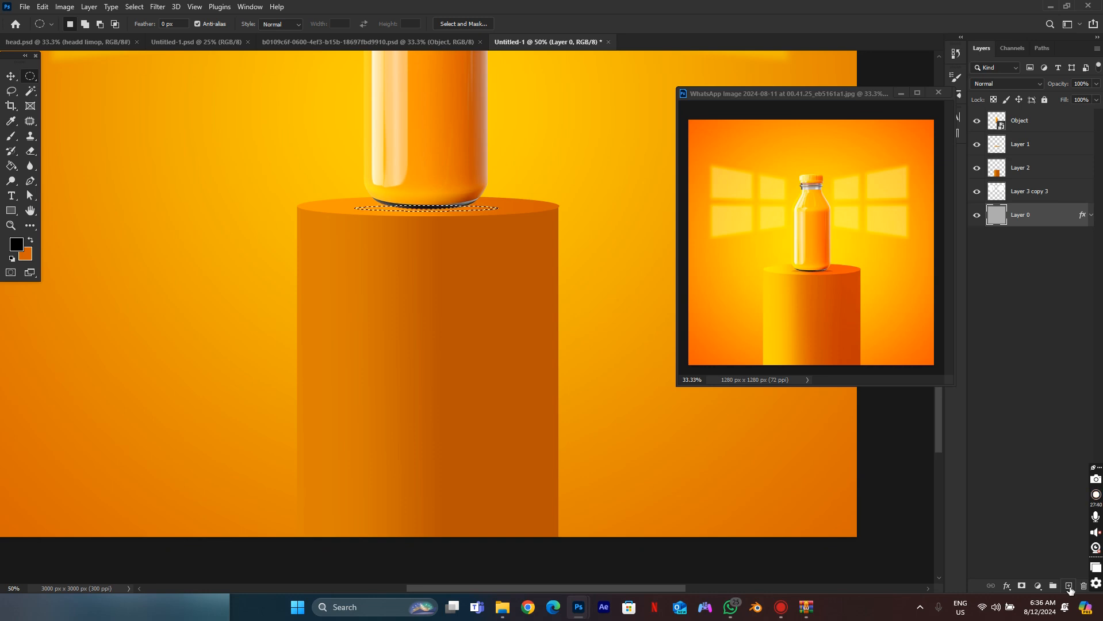
Add a new empty layer and place it directly below the bottle's Object layer.
{"action": "left_click", "coordinate": [1069, 586]}
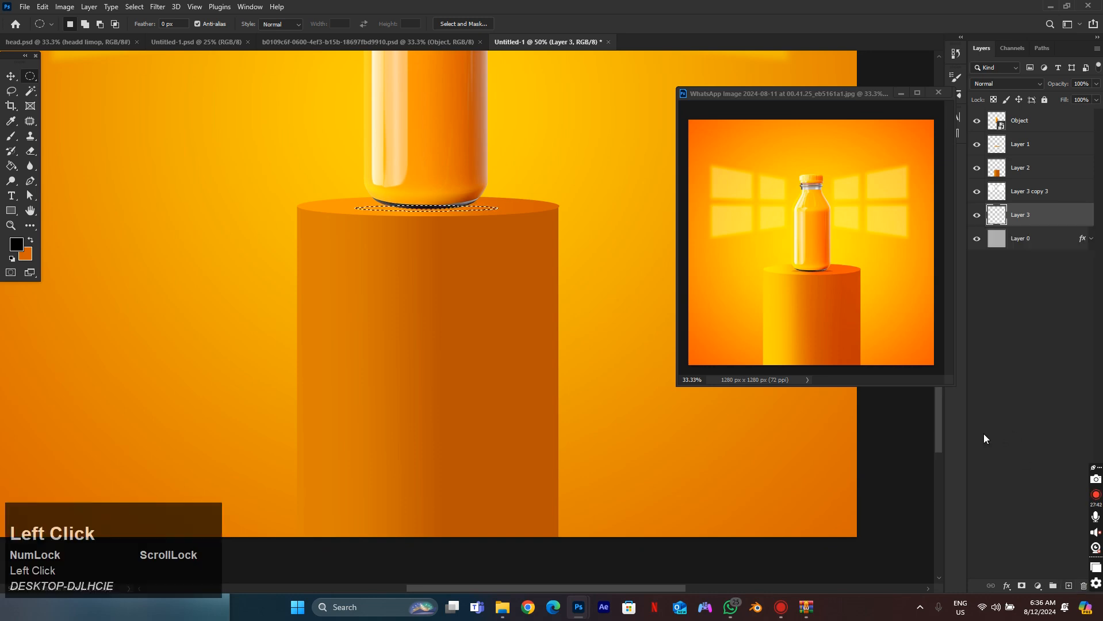
{"action": "left_click_drag", "start_coordinate": [1037, 223], "coordinate": [1028, 144]}
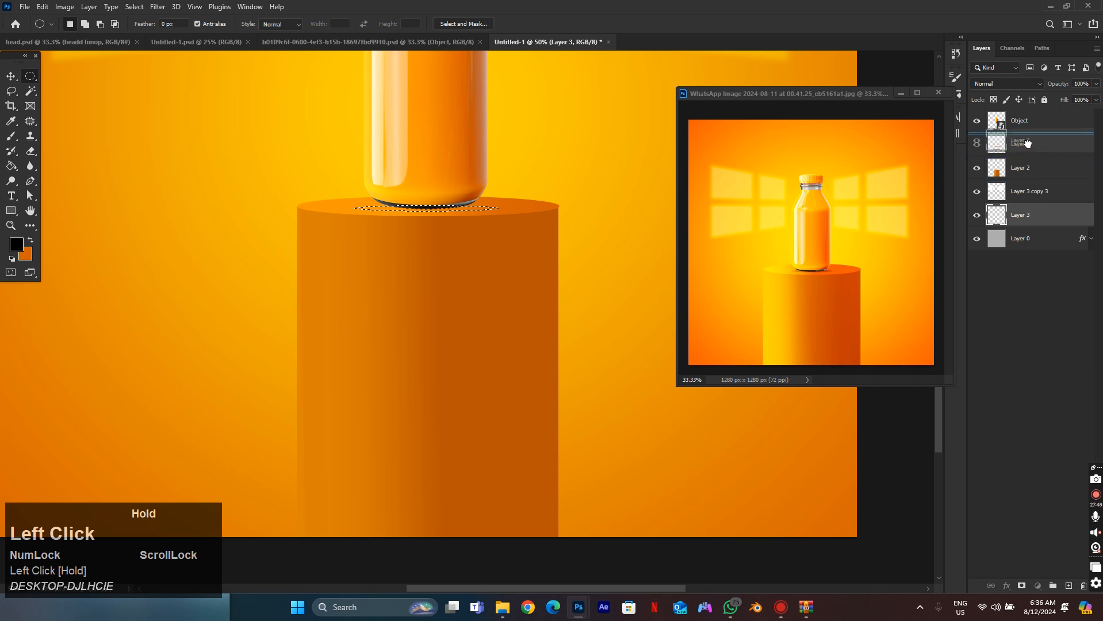
{"action": "left_click_drag", "start_coordinate": [1028, 143], "coordinate": [1029, 147]}
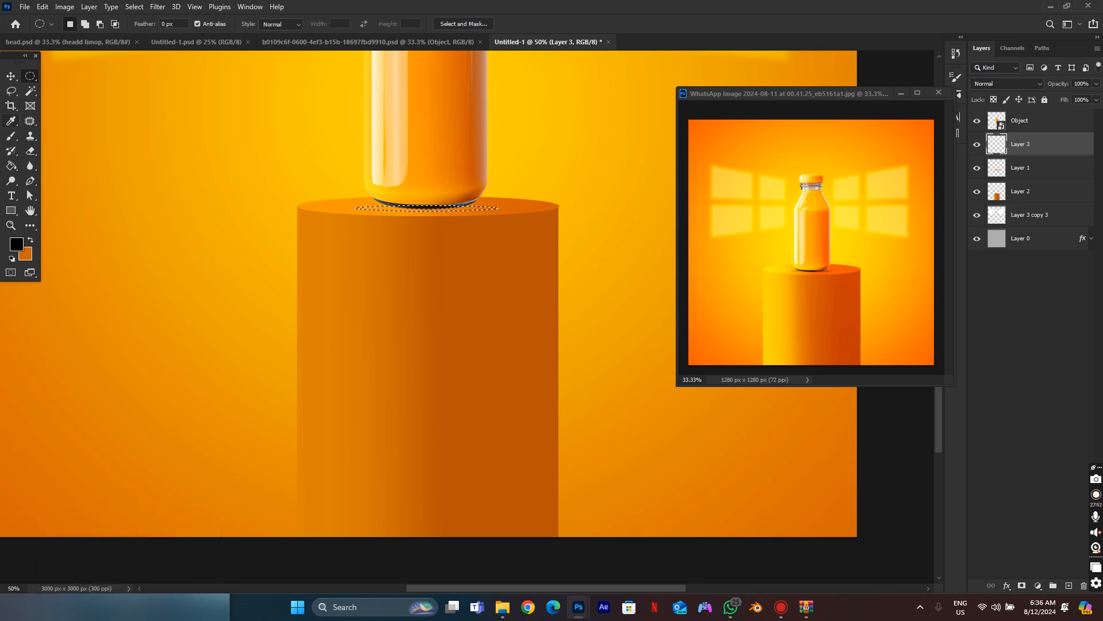
Fill the elliptical selection with black using the Paint Bucket and deselect it.
{"action": "left_click", "coordinate": [7, 168]}
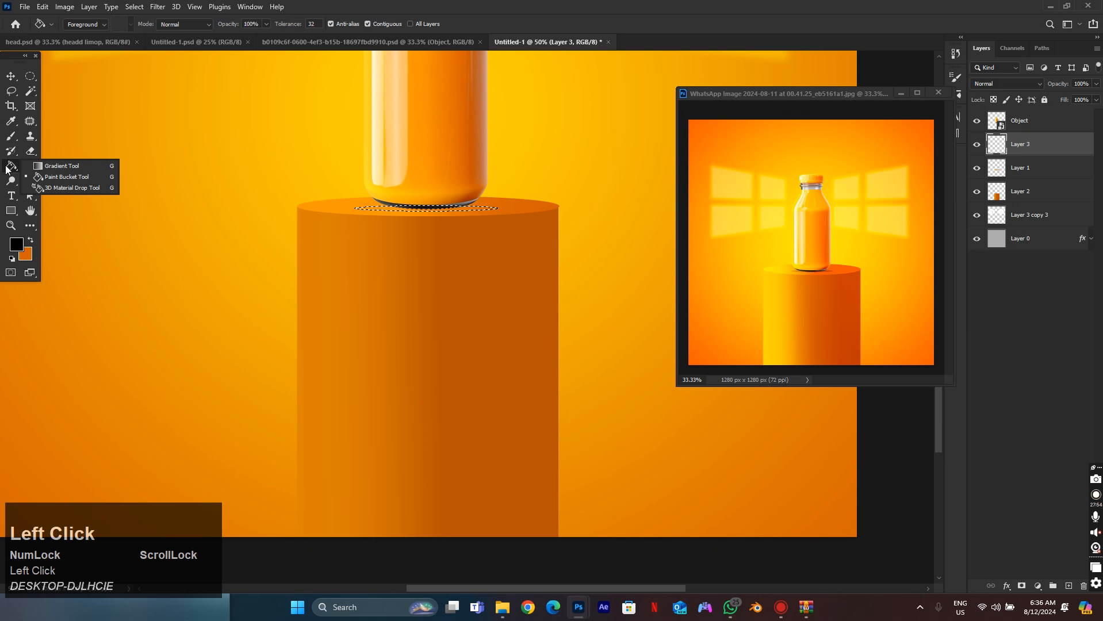
{"action": "left_click", "coordinate": [67, 176]}
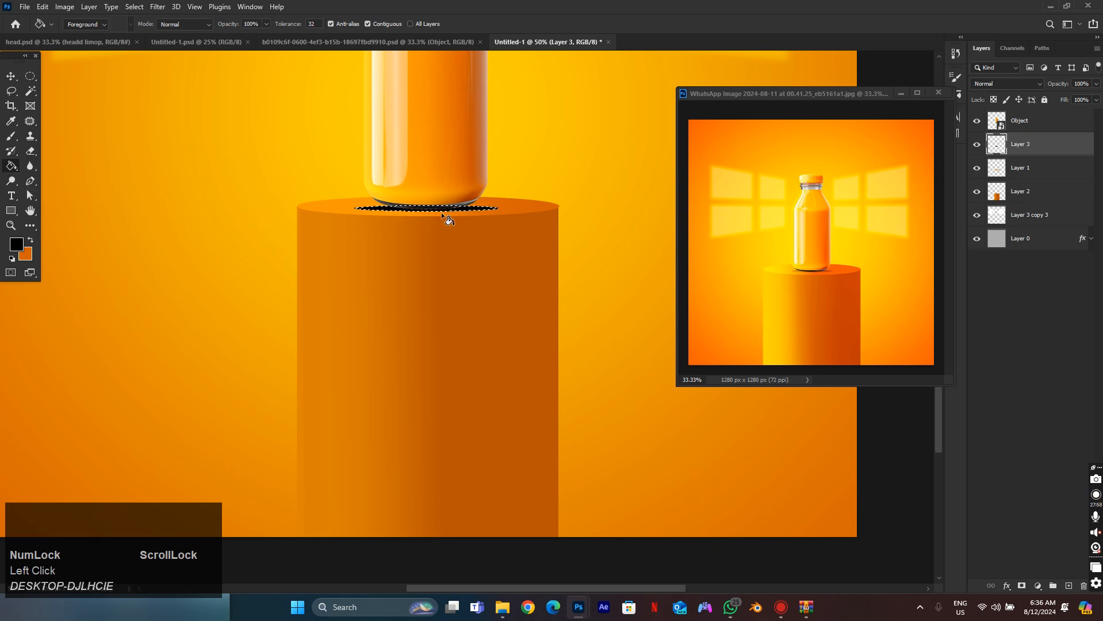
{"action": "key", "text": "ctrl"}
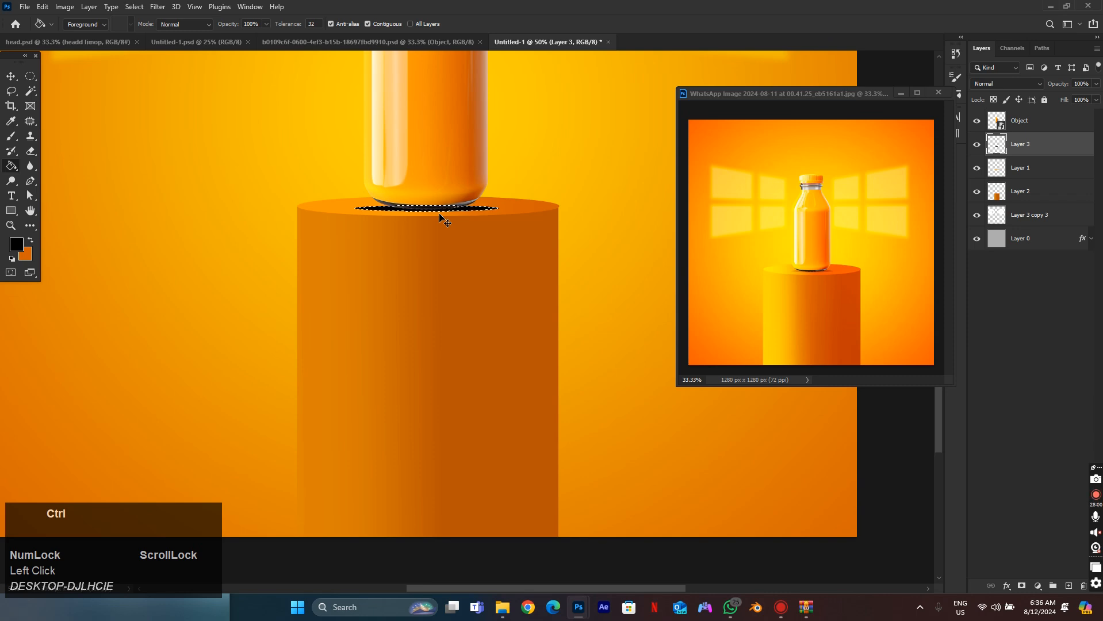
{"action": "key", "text": "ctrl+d"}
Lower the opacity of the black ellipse's layer to 17% and raise it slightly after checking the full composition.
{"action": "left_click", "coordinate": [1096, 86]}
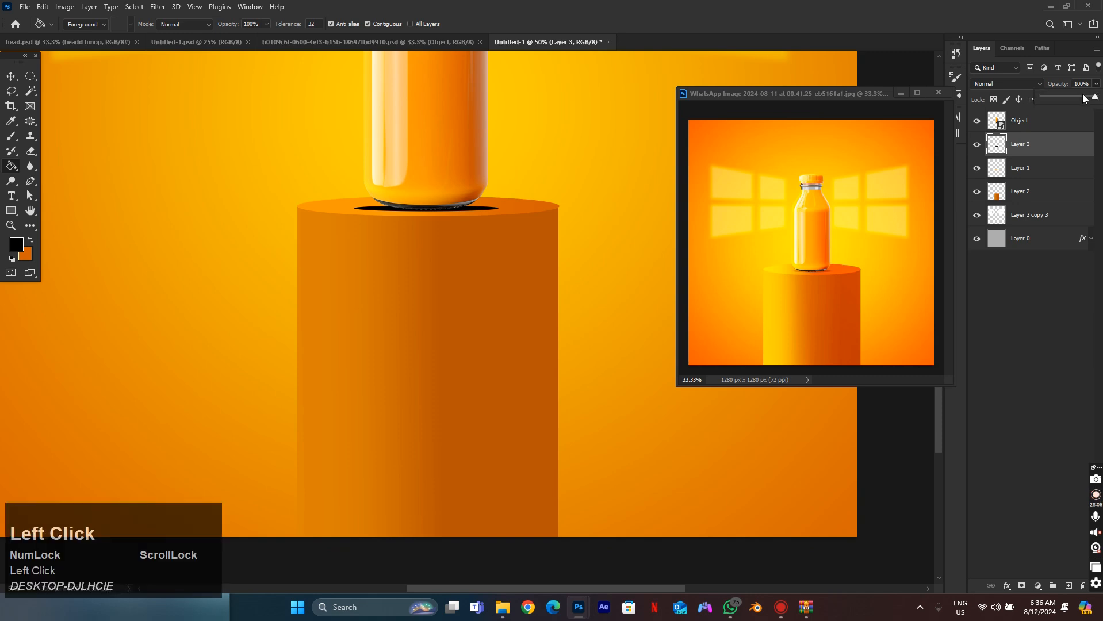
{"action": "left_click_drag", "start_coordinate": [1067, 96], "coordinate": [1054, 98]}
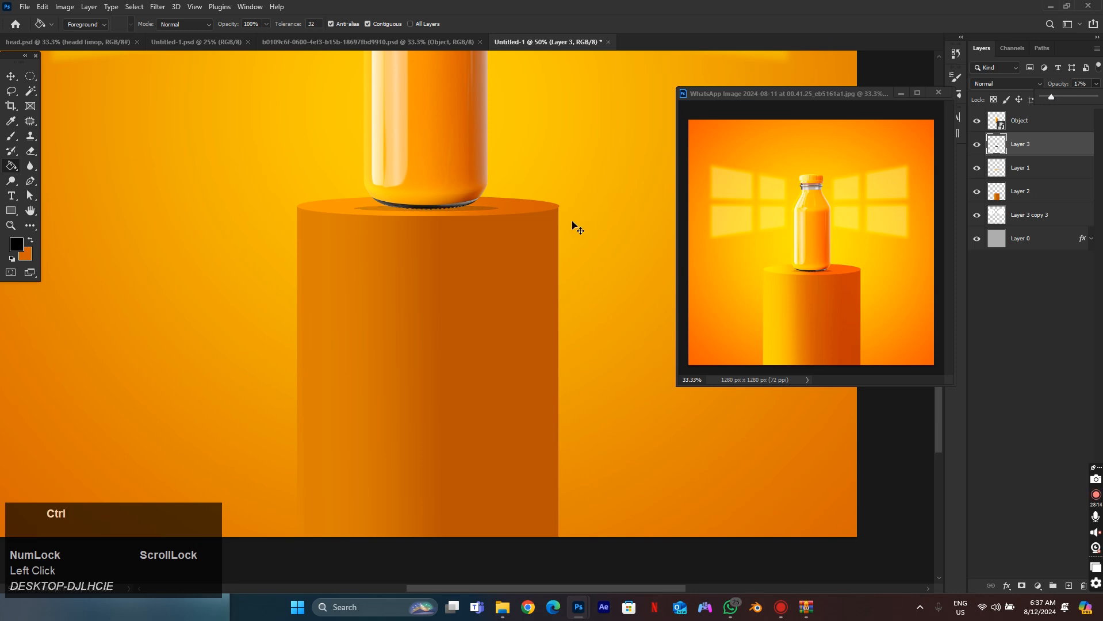
{"action": "key", "text": "ctrl+minus"}
{"action": "key", "text": "ctrl+minus"}
{"action": "key", "text": "ctrl+minus"}
{"action": "scroll", "coordinate": [577, 228], "scroll_direction": "up", "scroll_amount": 2}
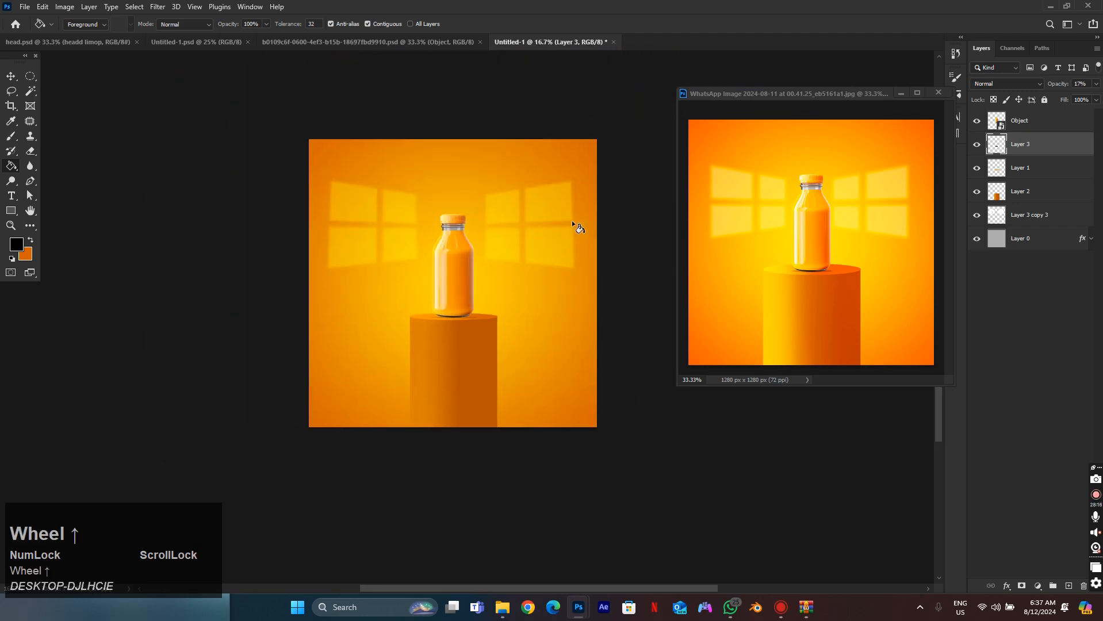
{"action": "scroll", "coordinate": [576, 228], "scroll_direction": "down", "scroll_amount": 1}
{"action": "key", "text": "ctrl+equal"}
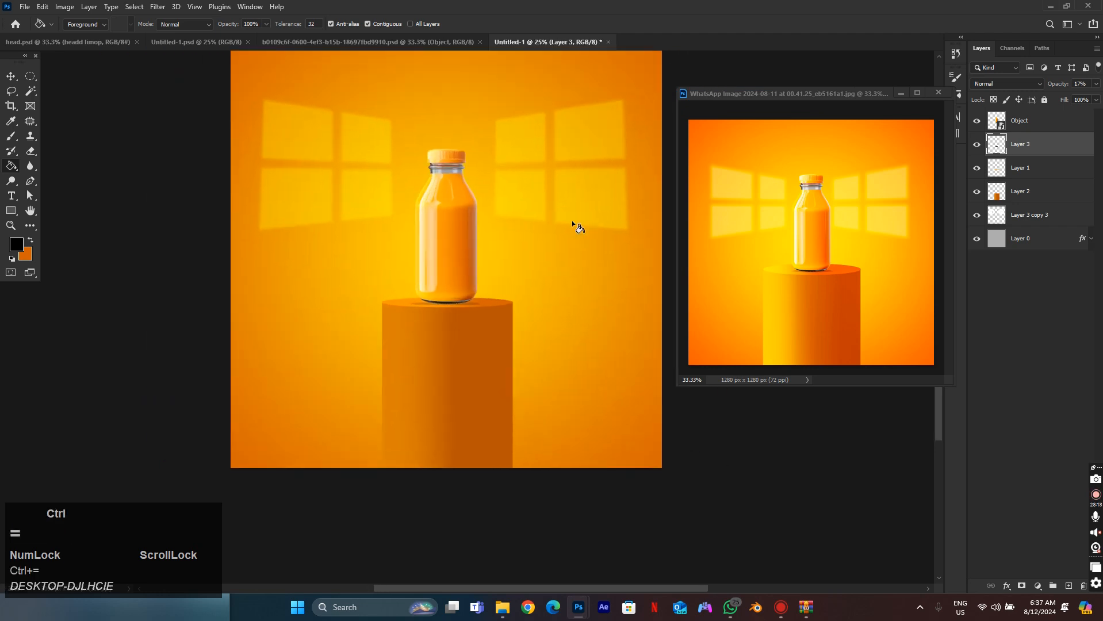
{"action": "scroll", "coordinate": [577, 228], "scroll_direction": "up", "scroll_amount": 2}
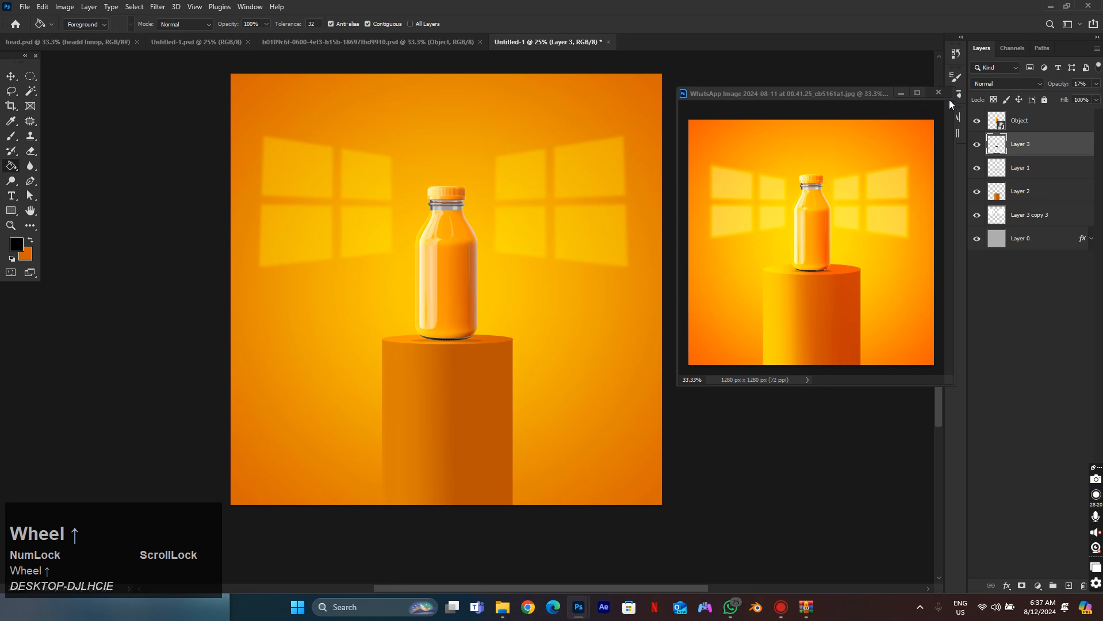
{"action": "left_click", "coordinate": [1096, 84]}
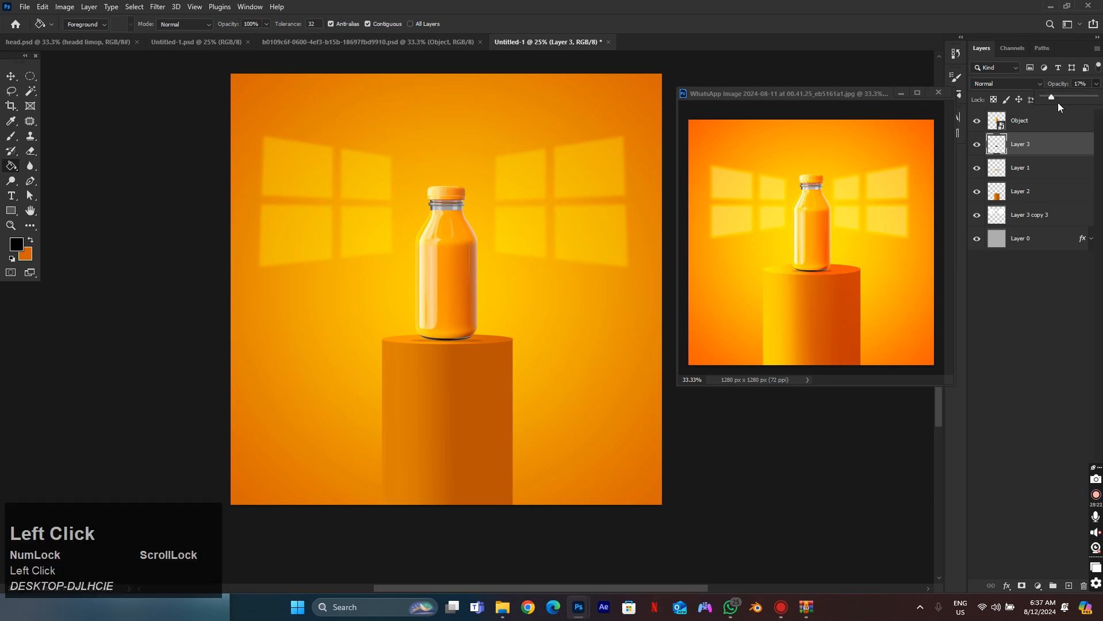
{"action": "left_click_drag", "start_coordinate": [1062, 101], "coordinate": [1062, 95]}
Stamp all visible layers into a new merged layer above the Object layer.
{"action": "left_click", "coordinate": [1040, 123]}
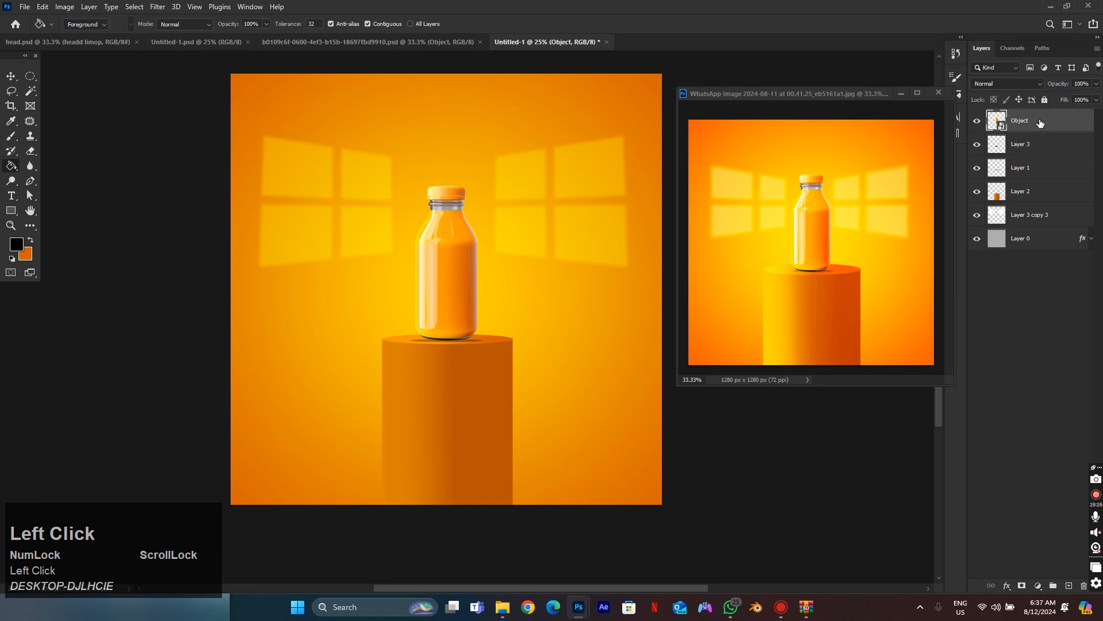
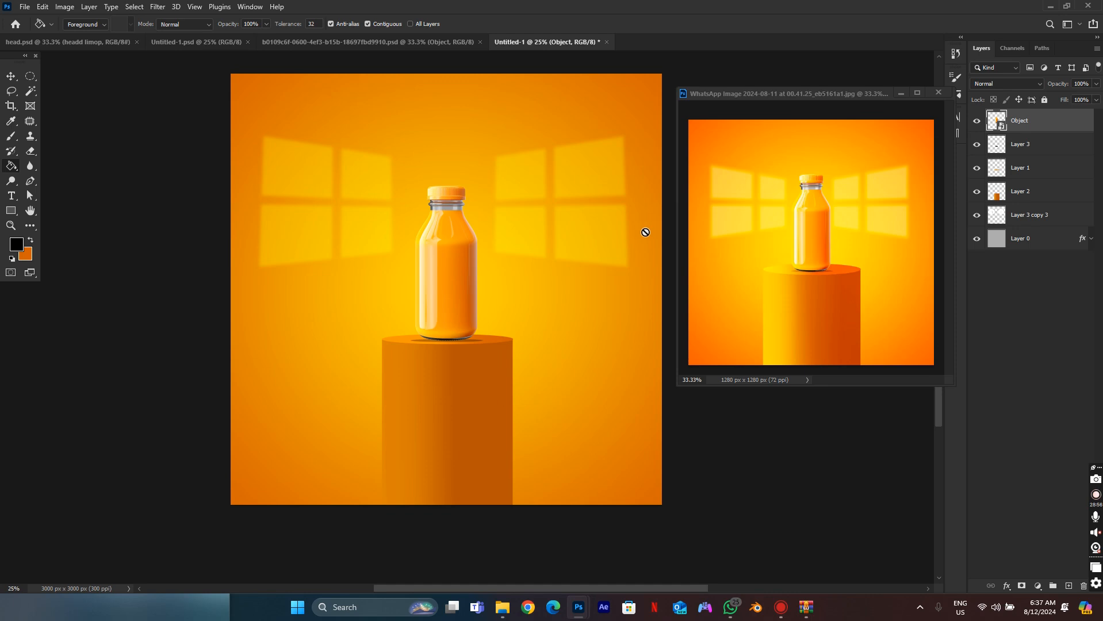
{"action": "key", "text": "ctrl"}
{"action": "key", "text": "alt"}
{"action": "key", "text": "shift"}
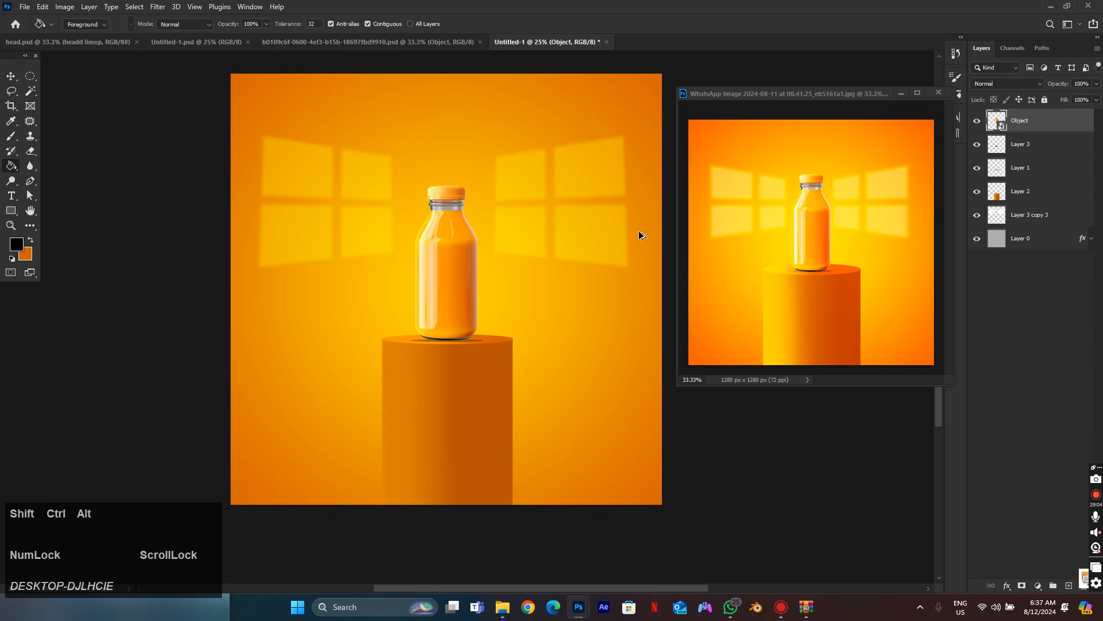
{"action": "key", "text": "ctrl+shift+alt+e"}
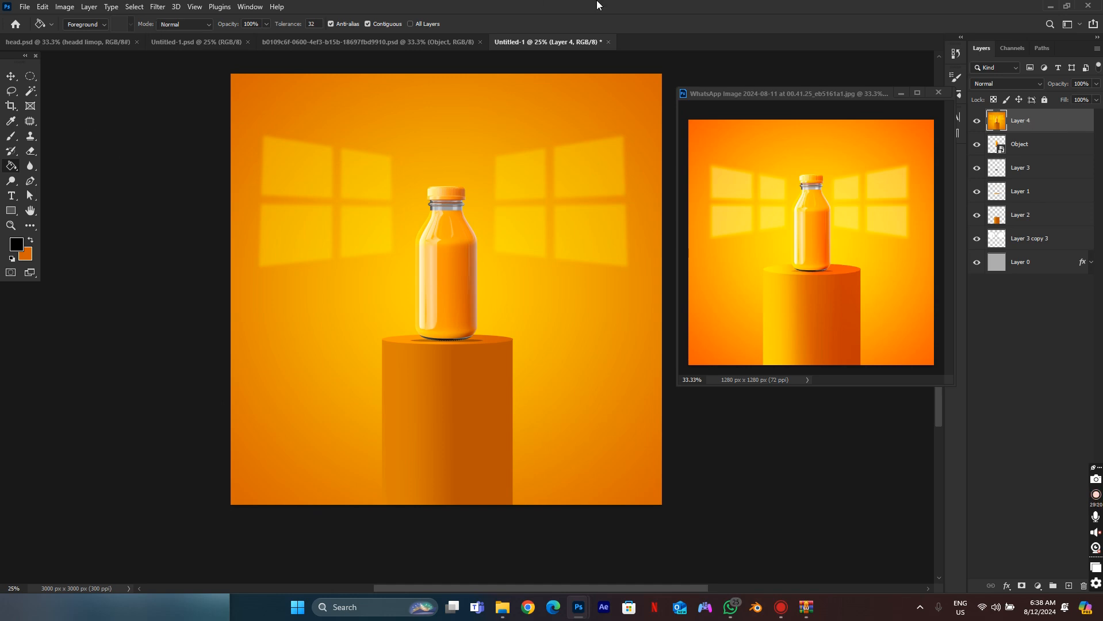
Open the Camera Raw Filter on the merged layer and show the whole image at 25%.
{"action": "left_click", "coordinate": [156, 8]}
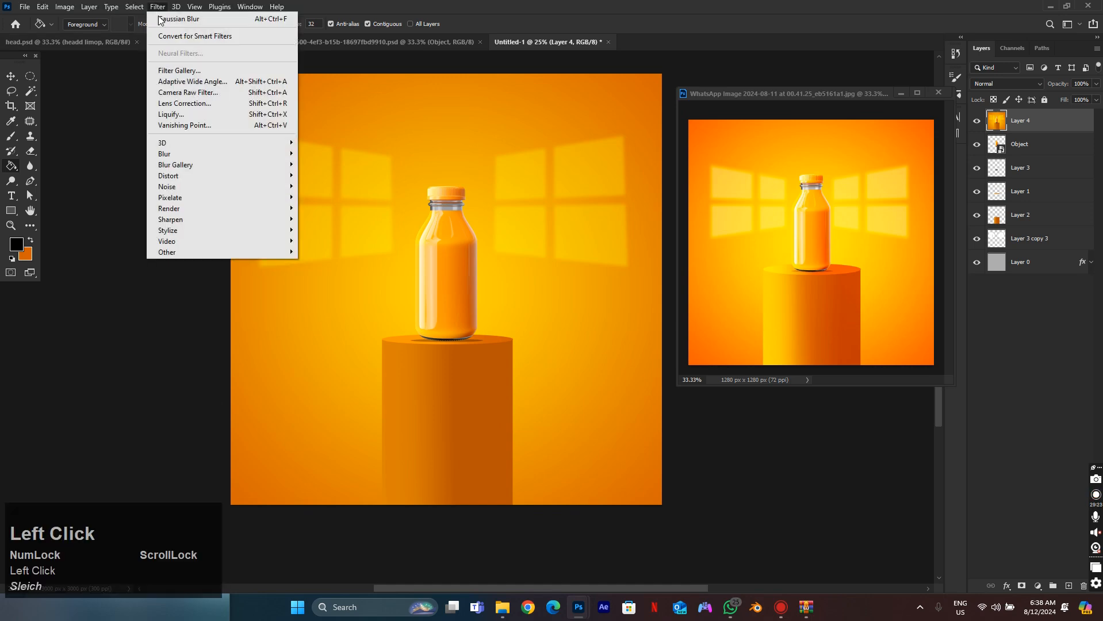
{"action": "left_click", "coordinate": [217, 94]}
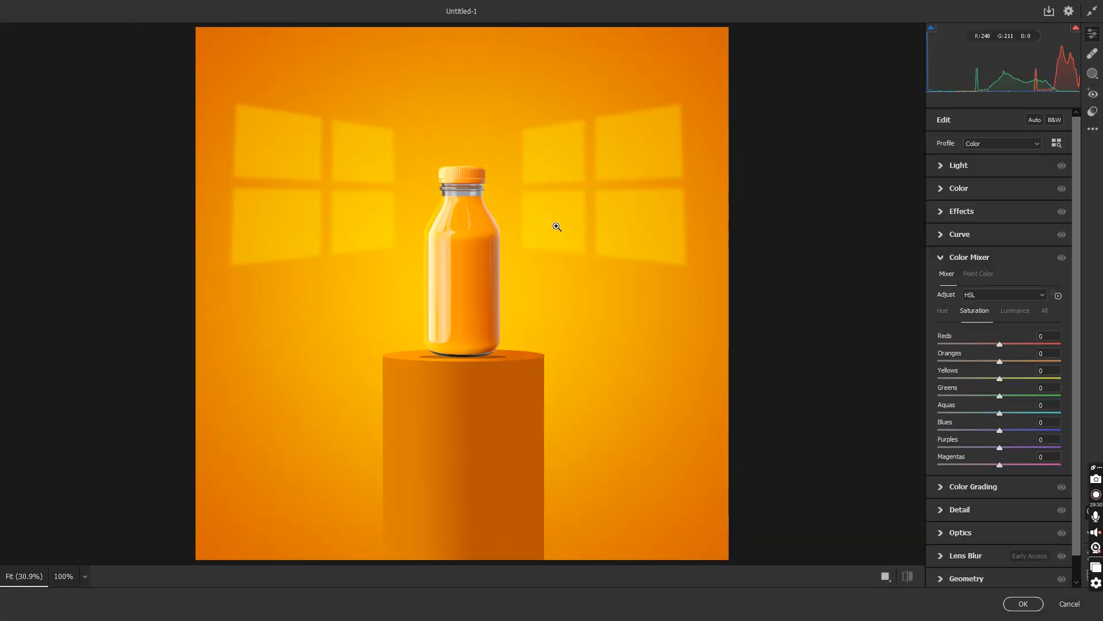
{"action": "left_click_drag", "start_coordinate": [557, 228], "coordinate": [555, 226]}
{"action": "key", "text": "ctrl+minus"}
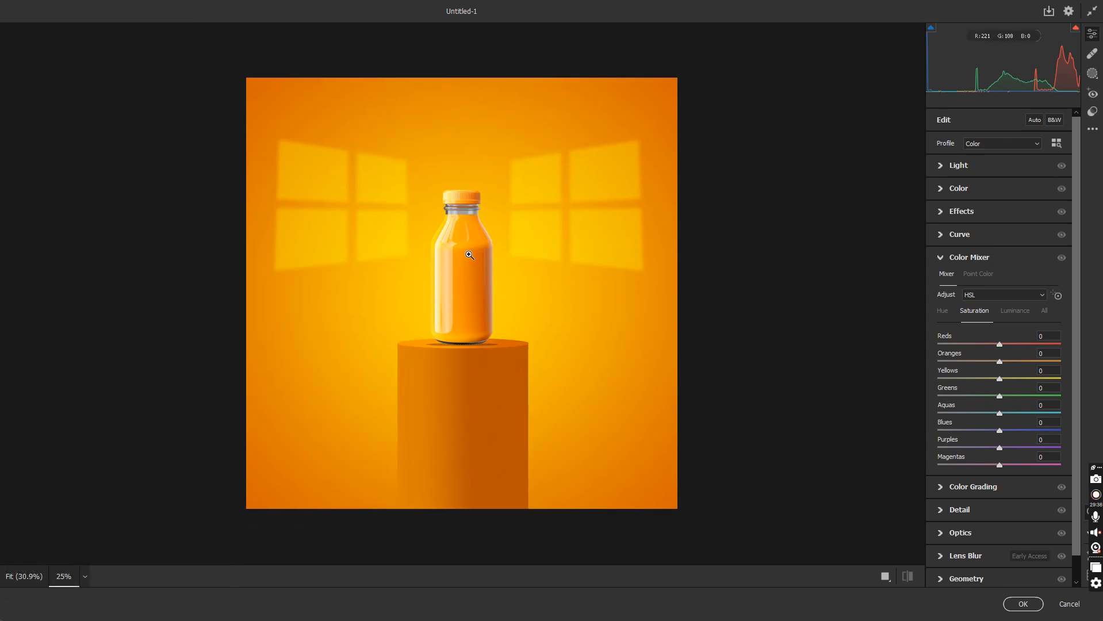
Apply the Modern 01 profile to the merged layer after checking the Artistic profiles, and confirm the Camera Raw Filter.
{"action": "left_click", "coordinate": [1058, 145]}
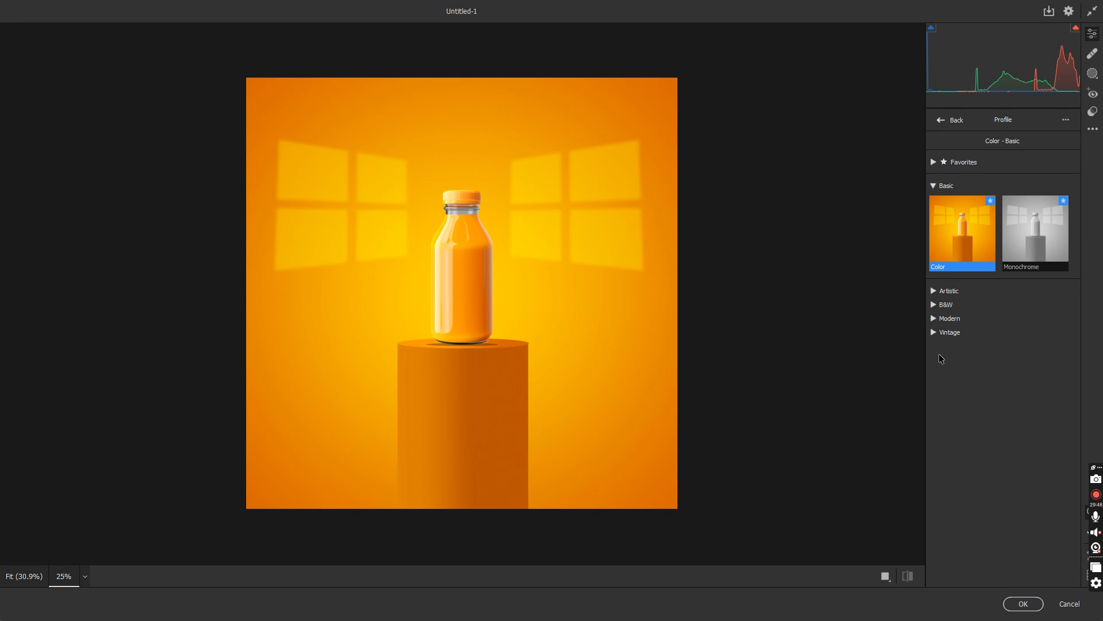
{"action": "left_click", "coordinate": [935, 292]}
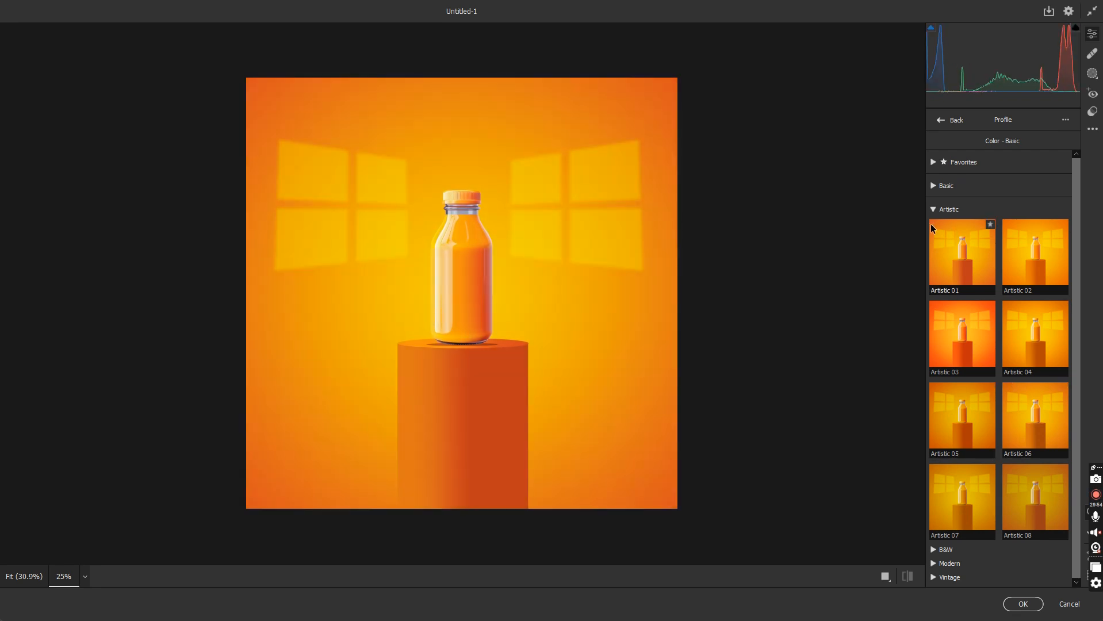
{"action": "left_click", "coordinate": [933, 212]}
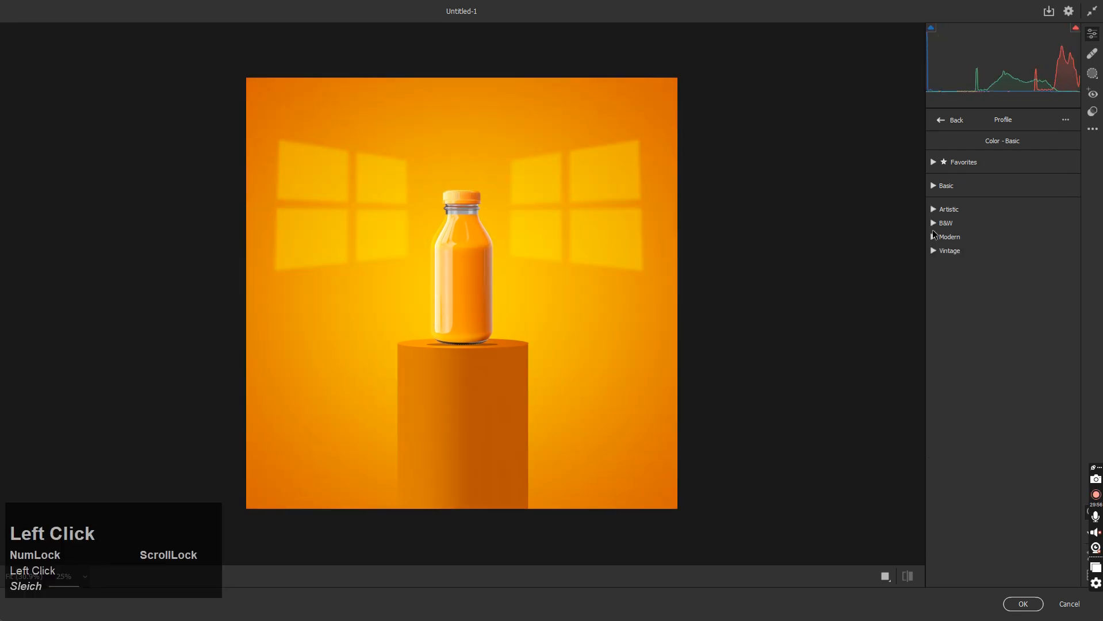
{"action": "left_click", "coordinate": [932, 237]}
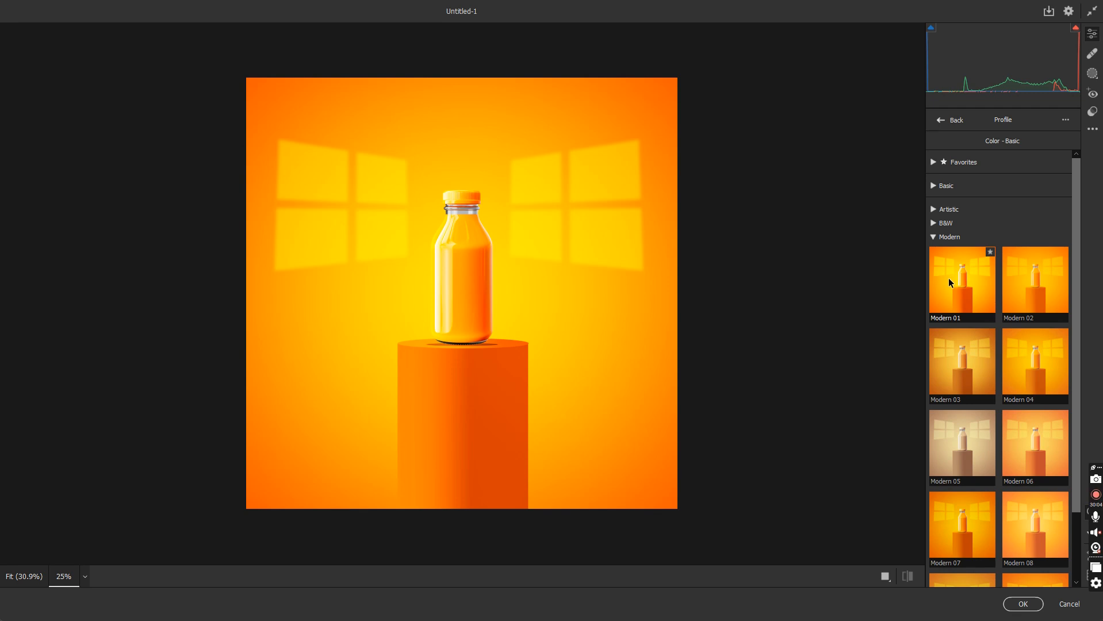
{"action": "left_click", "coordinate": [949, 280]}
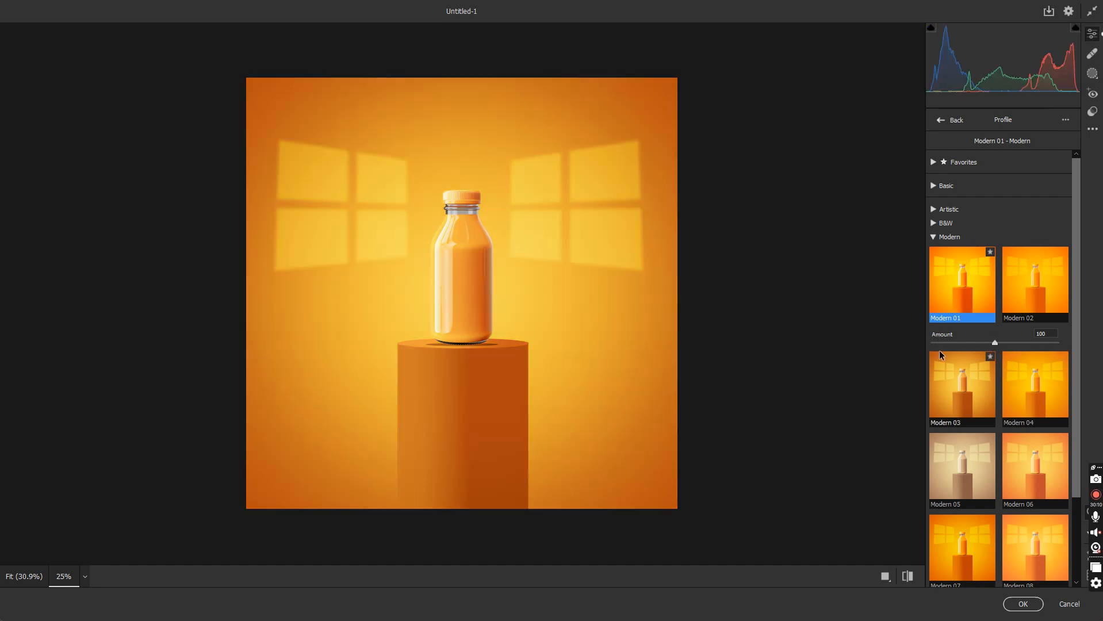
{"action": "left_click", "coordinate": [1010, 606]}
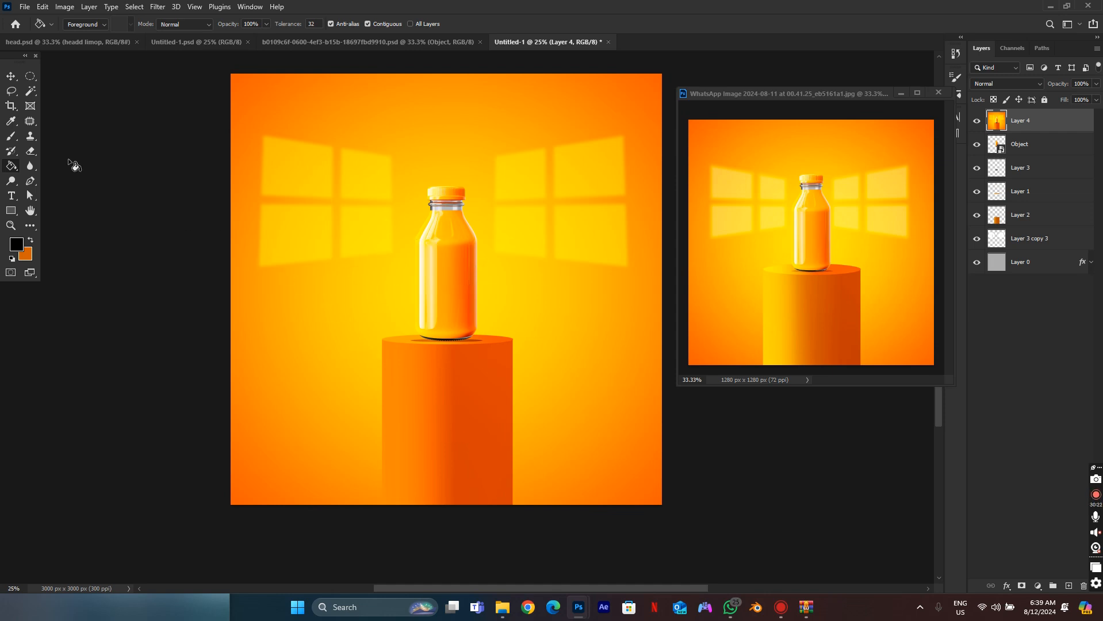
Set up a JPG export of the finished composition with the quality set to Great.
{"action": "left_click_drag", "start_coordinate": [24, 7], "coordinate": [197, 194]}
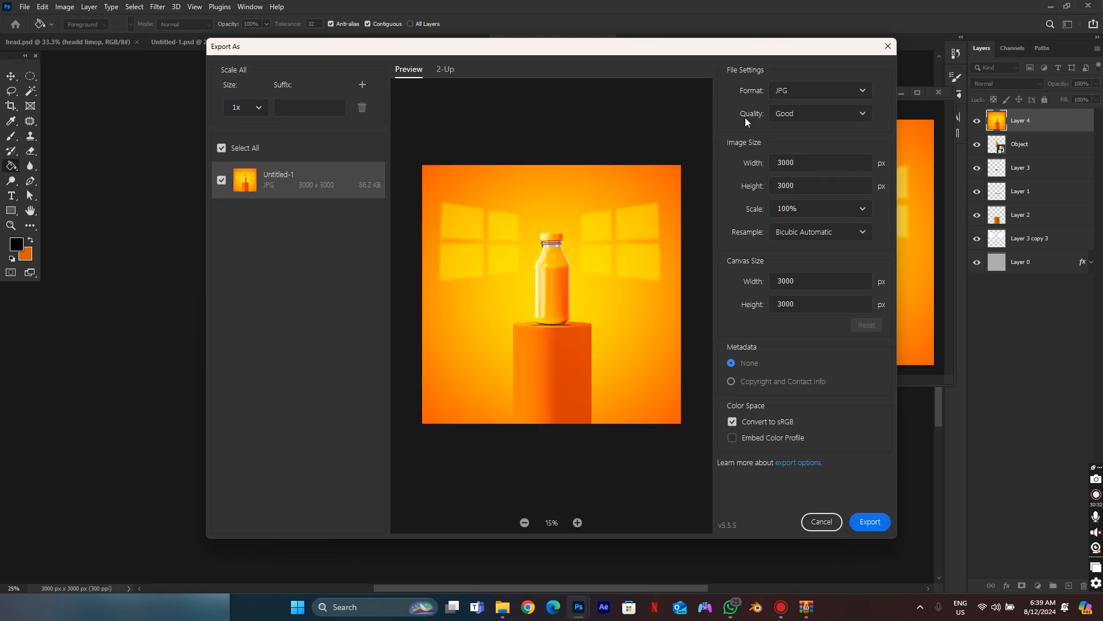
{"action": "left_click", "coordinate": [782, 113]}
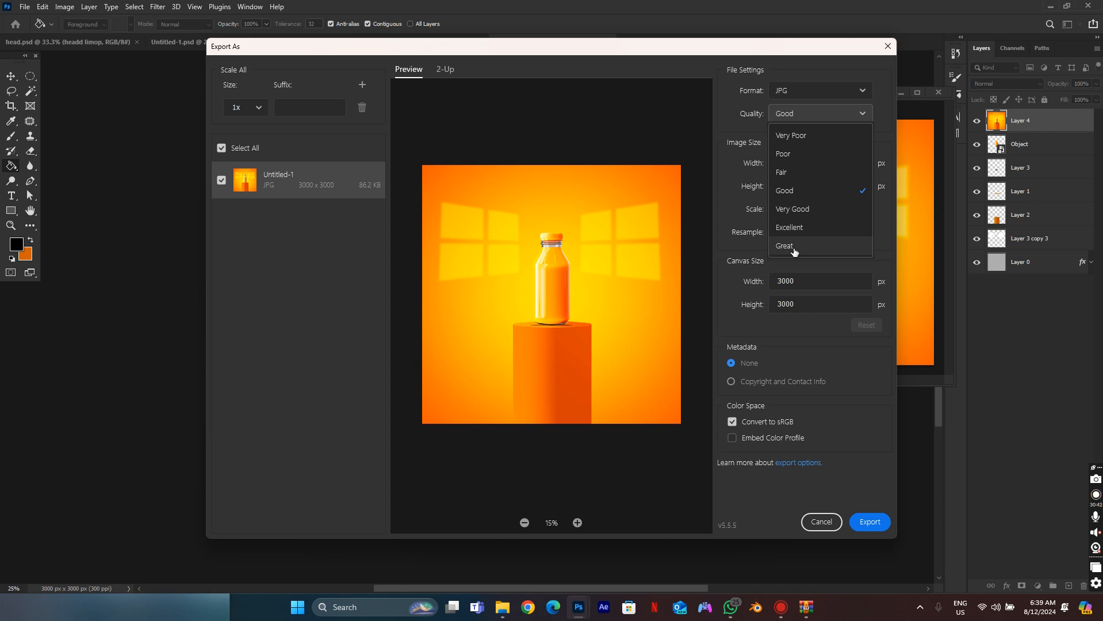
{"action": "left_click", "coordinate": [793, 251]}
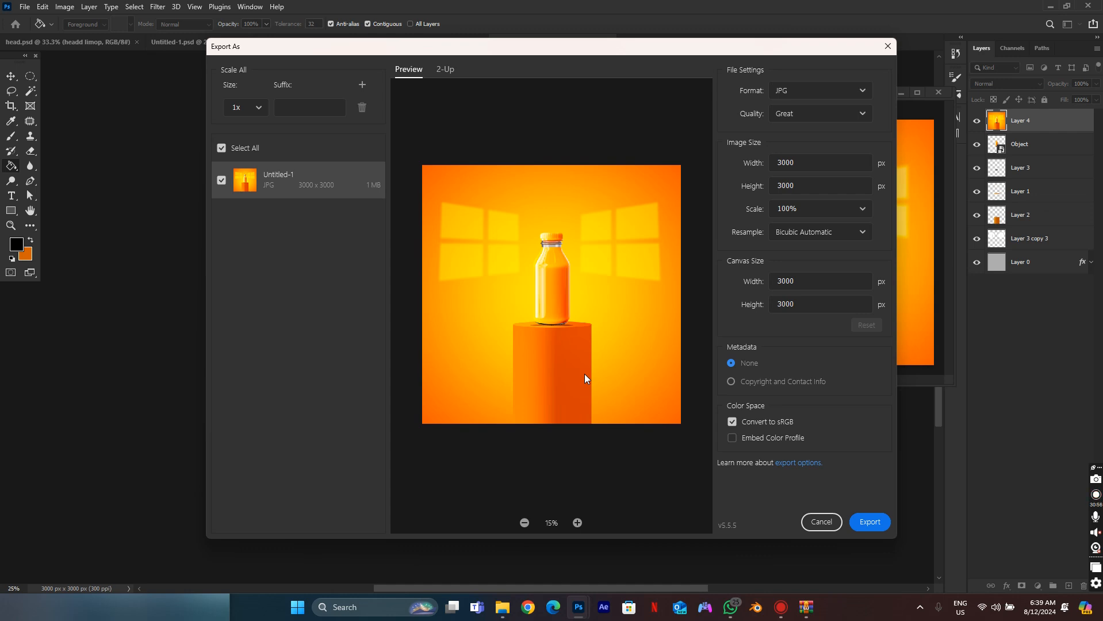
Export the image to the Pictures folder with the file name my bottle.
{"action": "left_click", "coordinate": [859, 522]}
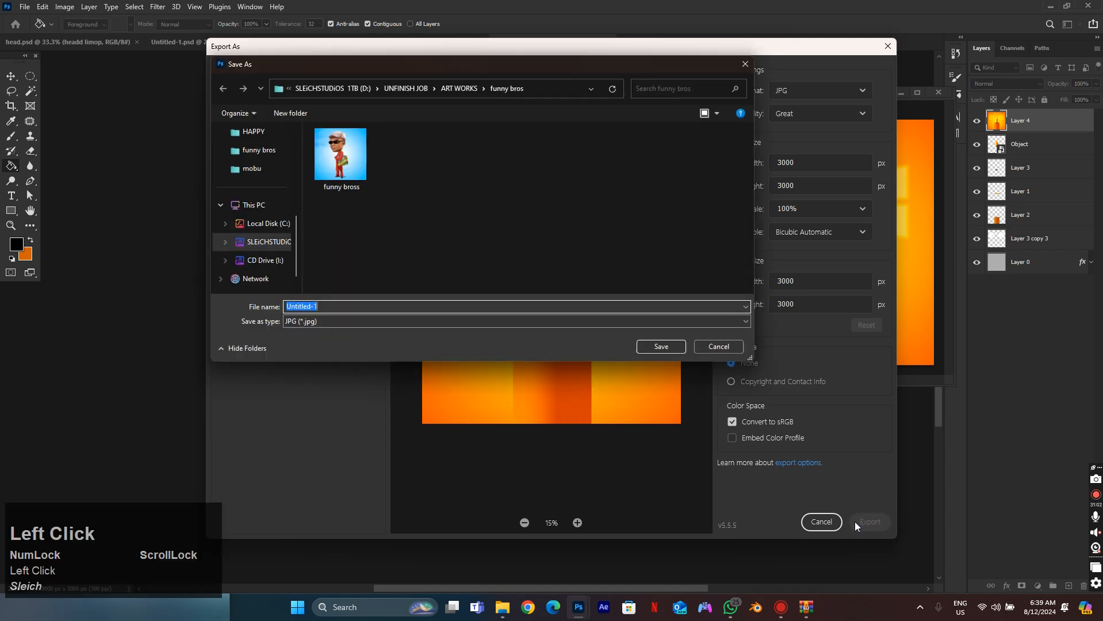
{"action": "scroll", "coordinate": [250, 183], "scroll_direction": "up", "scroll_amount": 5}
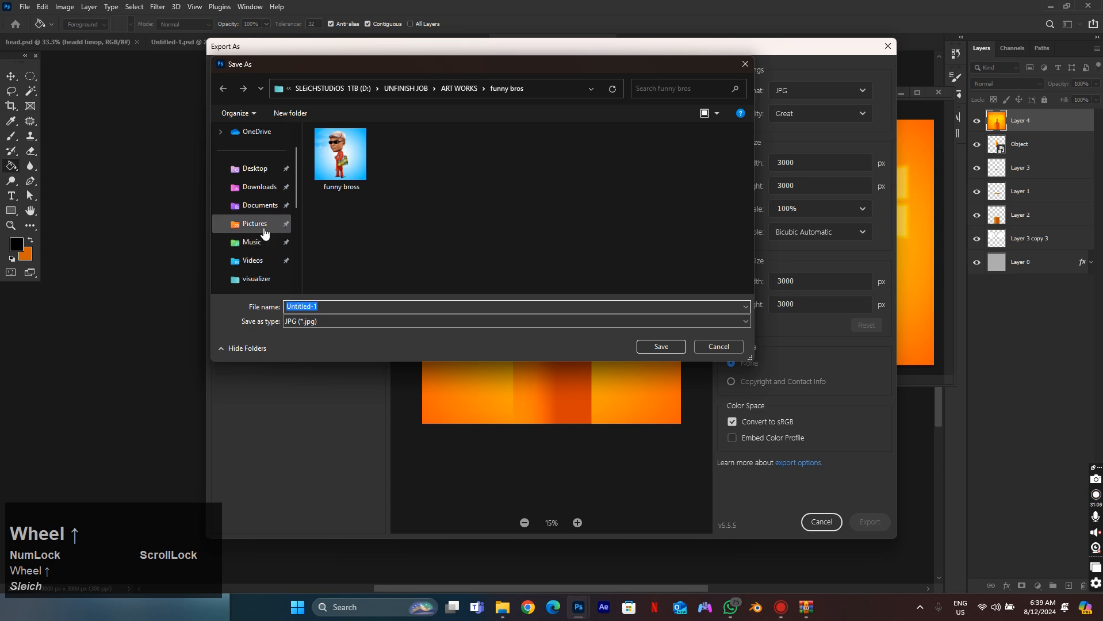
{"action": "left_click", "coordinate": [264, 232]}
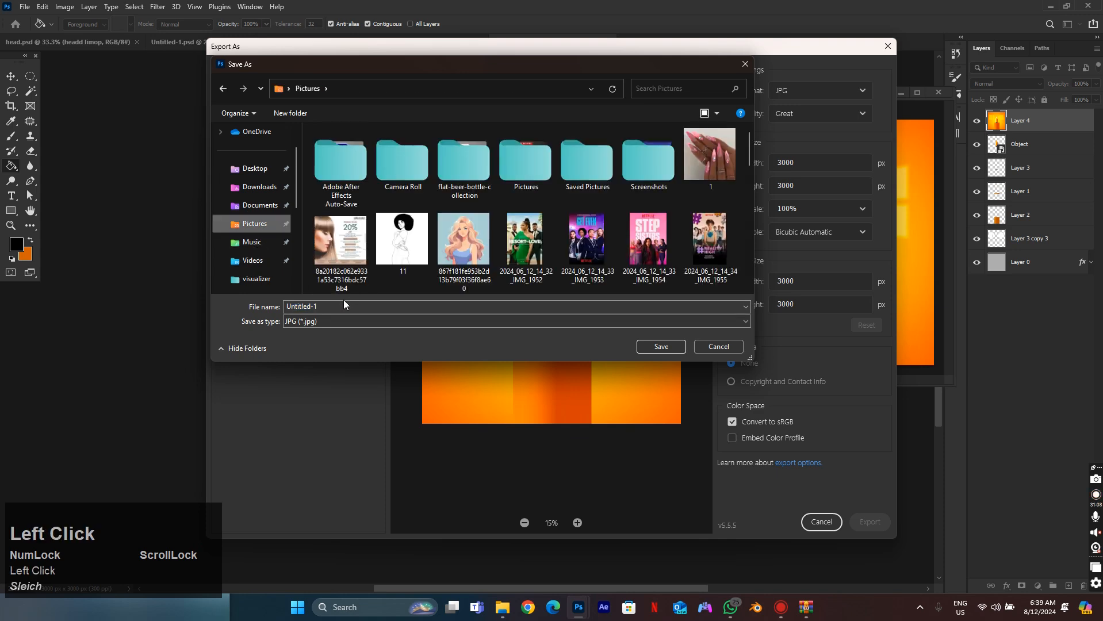
{"action": "left_click", "coordinate": [323, 306]}
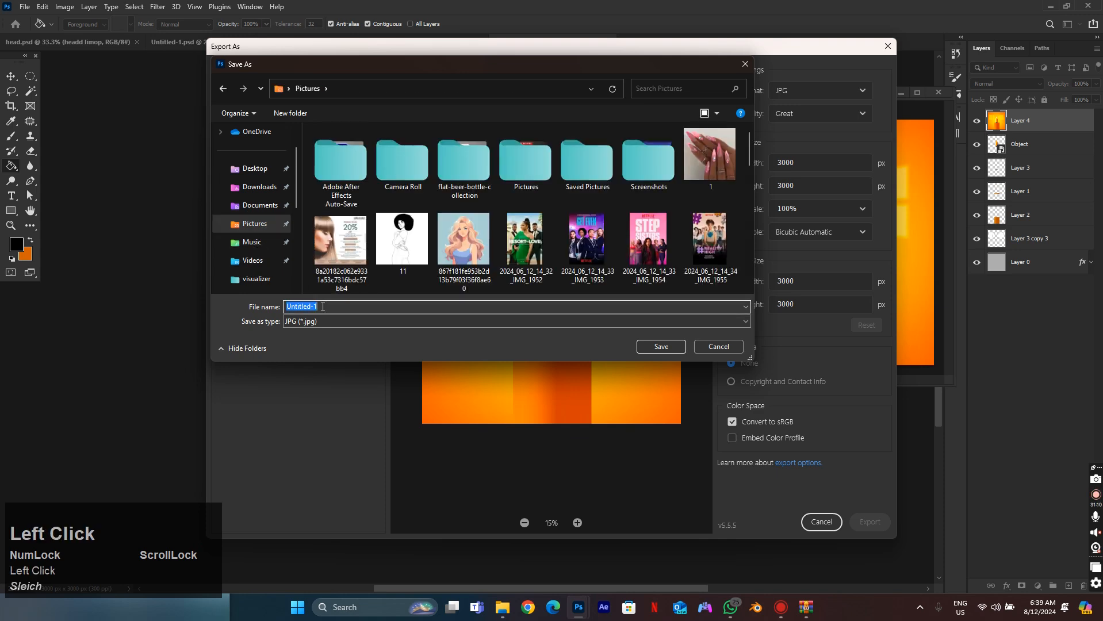
{"action": "type", "text": "my b"}
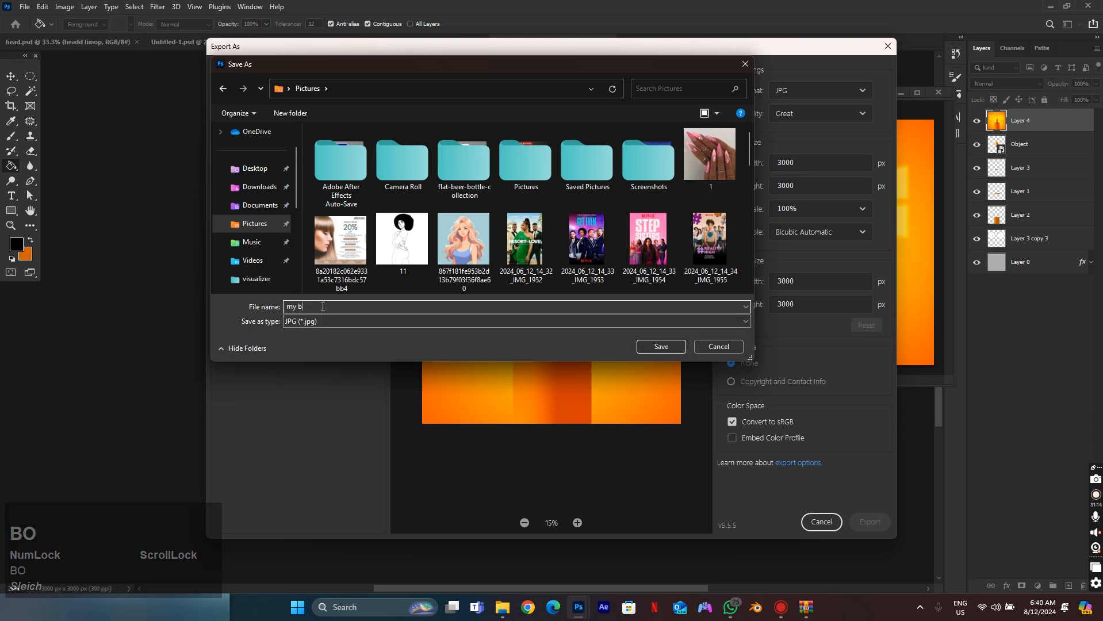
{"action": "type", "text": "ottle"}
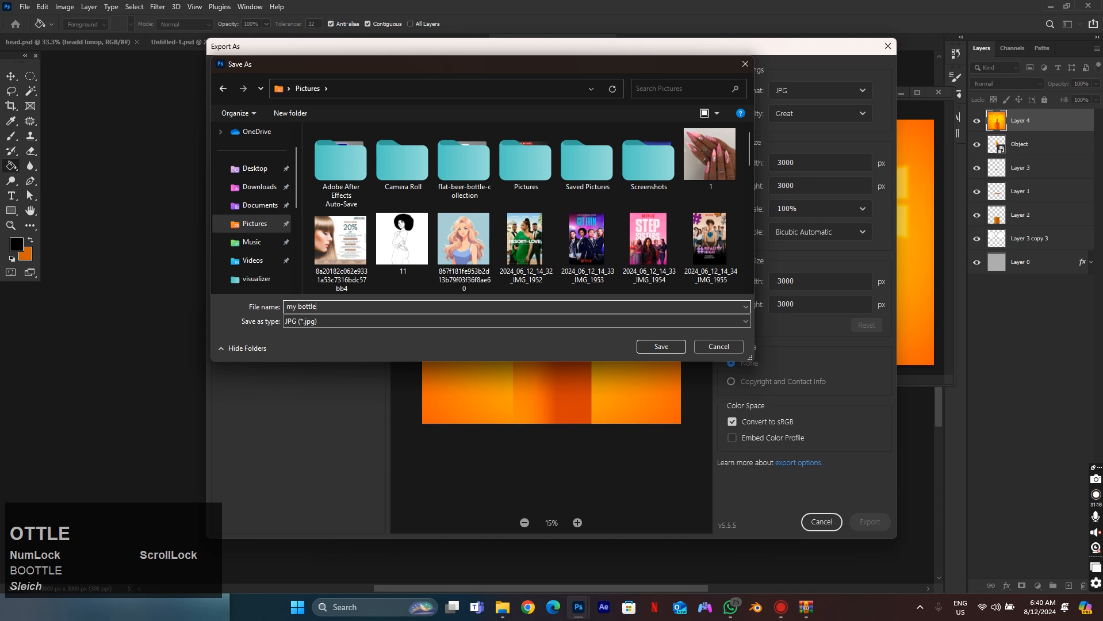
{"action": "key", "text": "Return"}
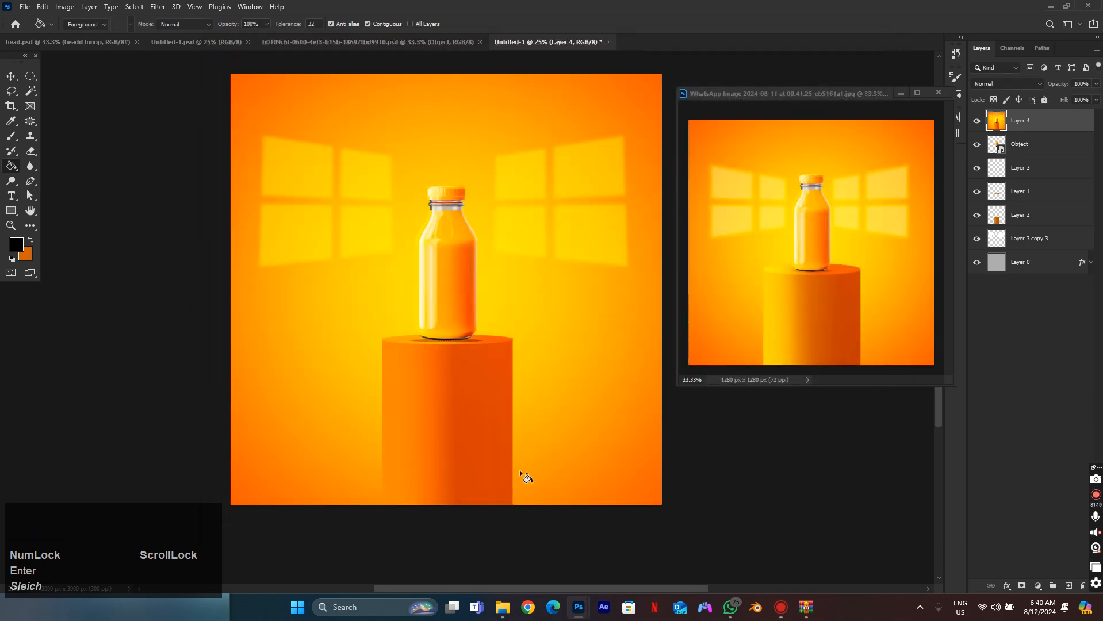
Switch to File Explorer, open the Pictures folder and preview the exported my bottle image.
{"action": "left_click", "coordinate": [502, 608]}
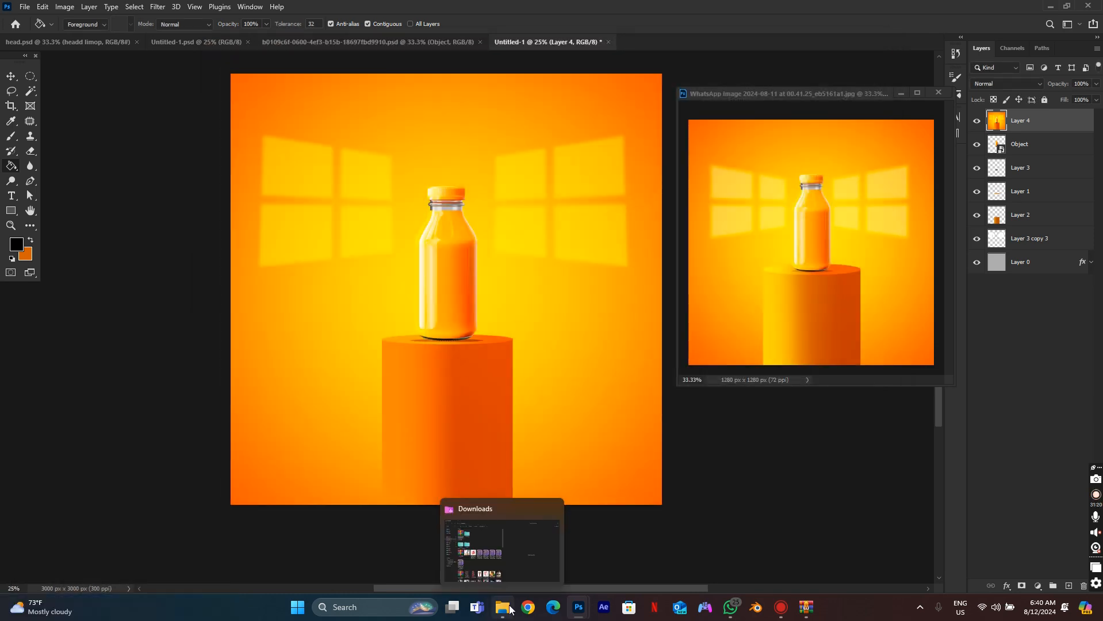
{"action": "left_click", "coordinate": [504, 547]}
{"action": "left_click", "coordinate": [58, 221]}
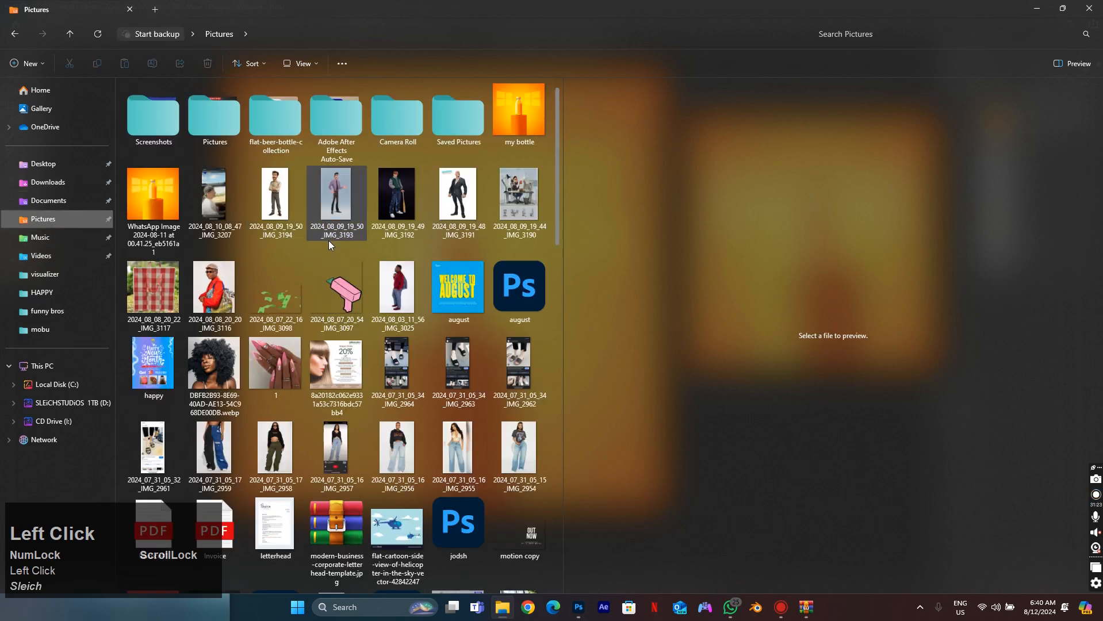
{"action": "left_click", "coordinate": [525, 107]}
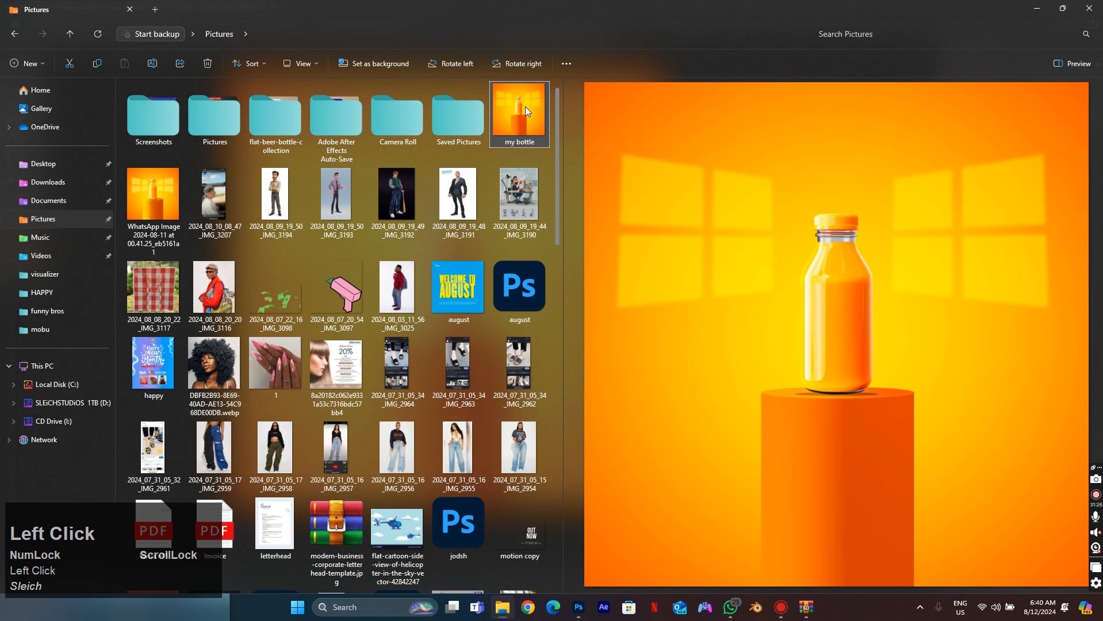
Compare the WhatsApp reference image with the exported my bottle image by previewing them alternately.
{"action": "left_click", "coordinate": [153, 195]}
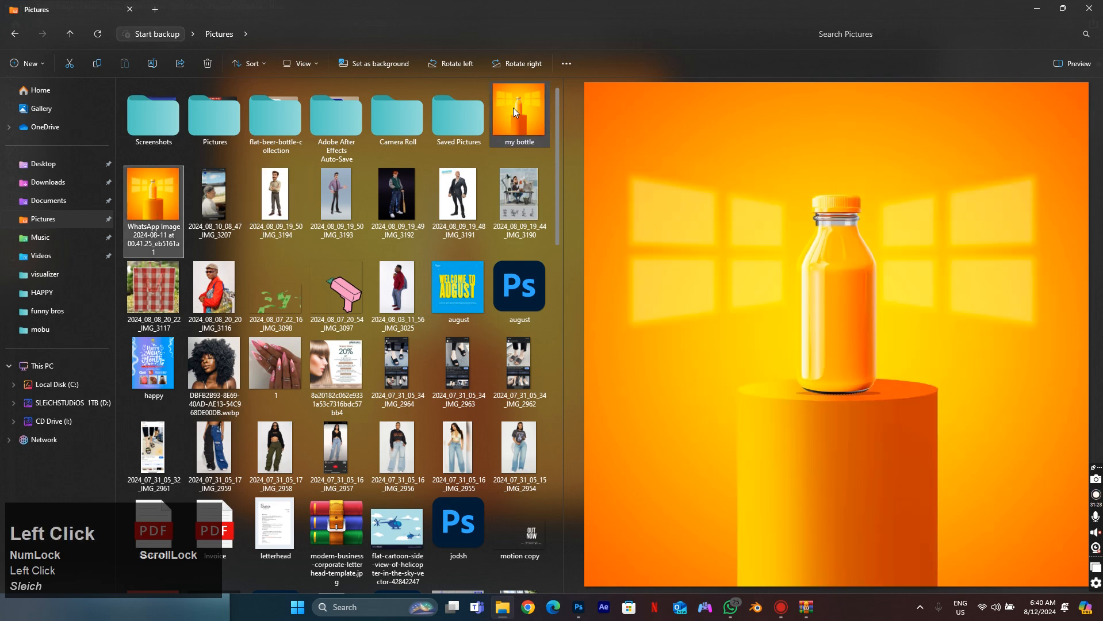
{"action": "left_click", "coordinate": [517, 109]}
{"action": "left_click", "coordinate": [178, 196]}
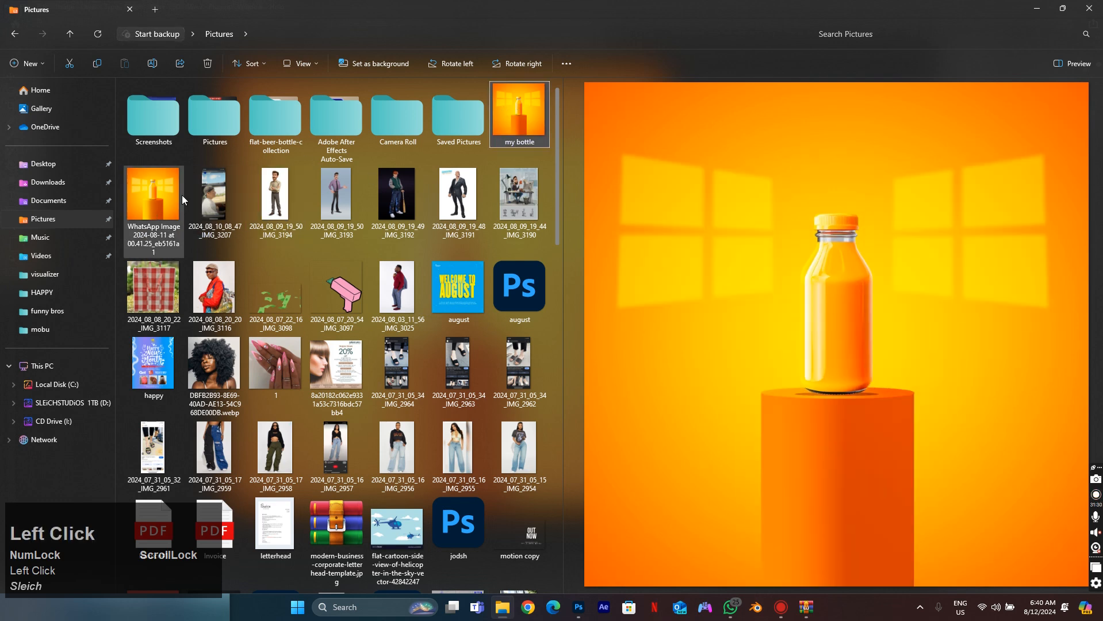
{"action": "left_click", "coordinate": [510, 117]}
{"action": "left_click", "coordinate": [167, 196]}
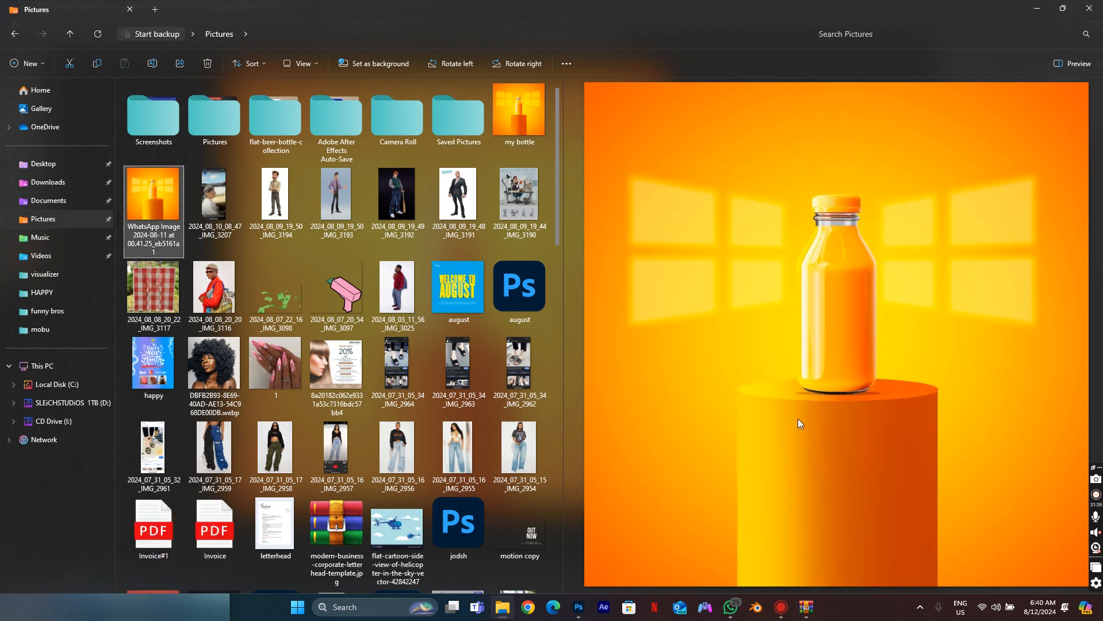
{"action": "left_click", "coordinate": [509, 112]}
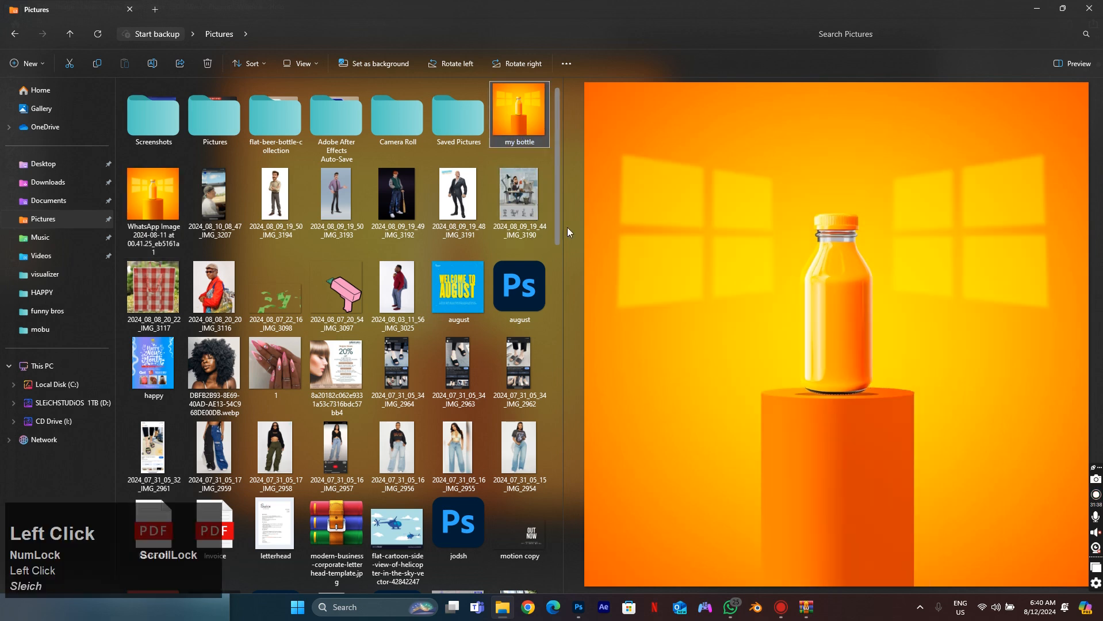
{"action": "left_click", "coordinate": [157, 212]}
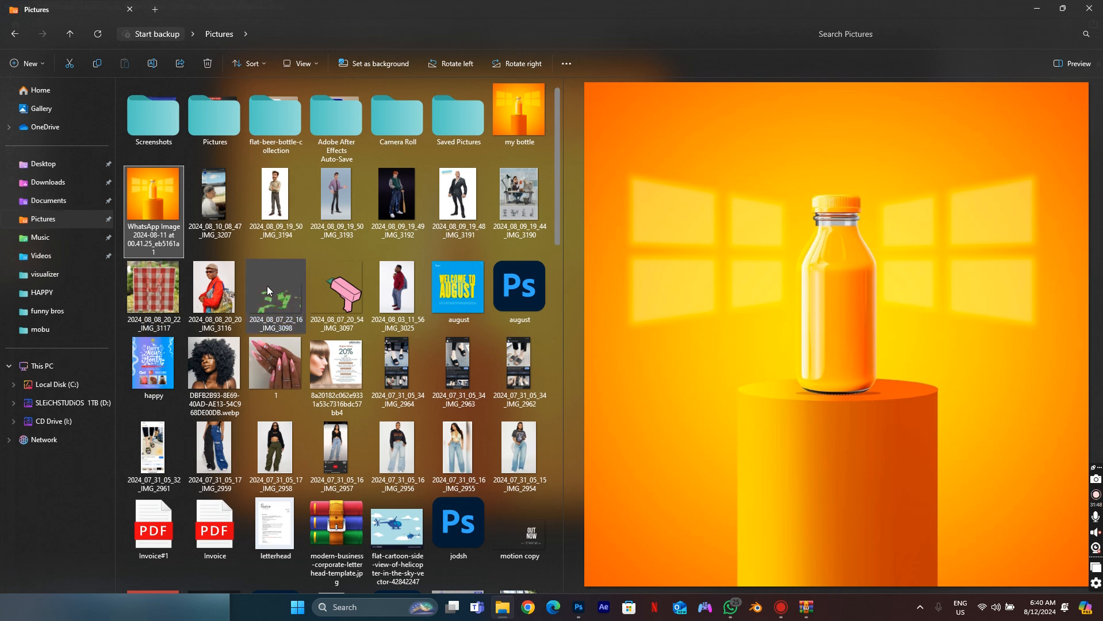
Switch back to Photoshop and look through the open documents, ending on head.psd.
{"action": "left_click", "coordinate": [578, 607]}
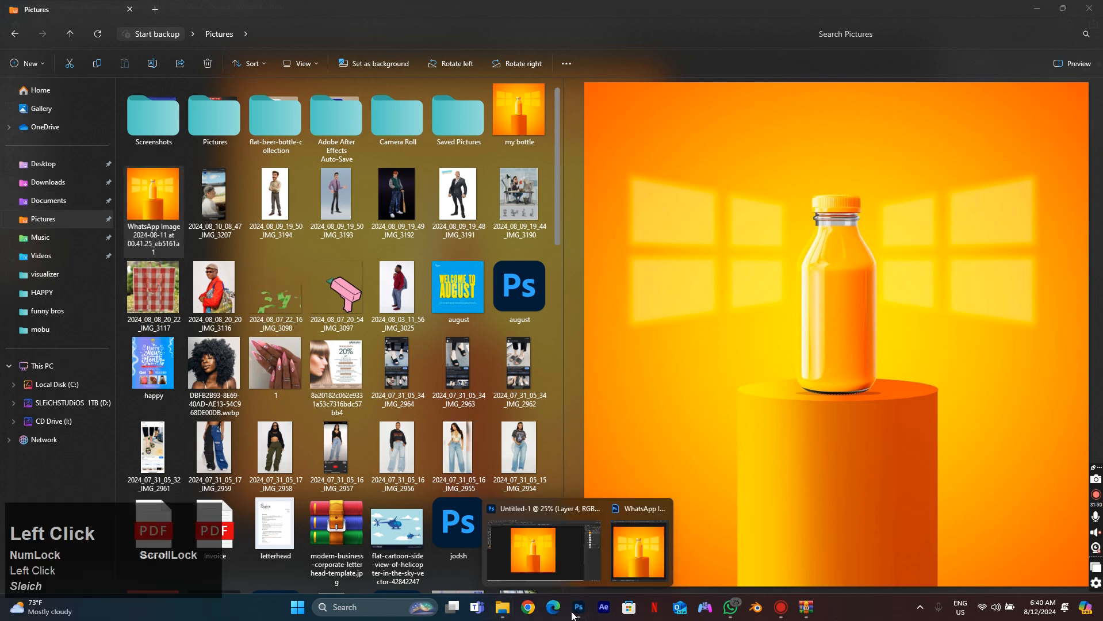
{"action": "left_click", "coordinate": [548, 555]}
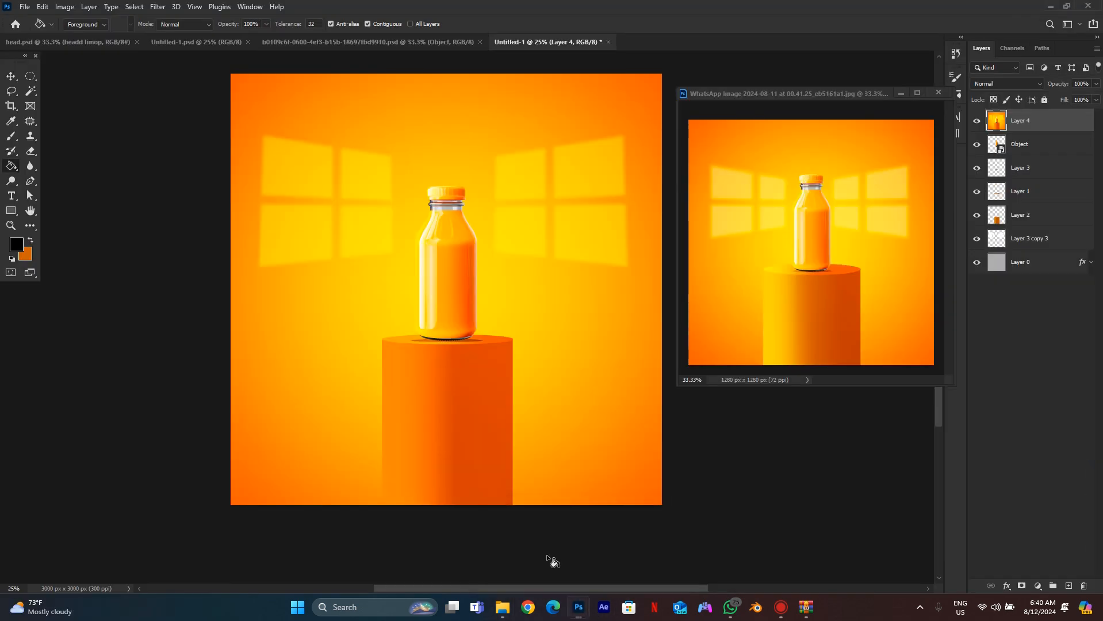
{"action": "left_click", "coordinate": [322, 46]}
{"action": "left_click", "coordinate": [194, 45]}
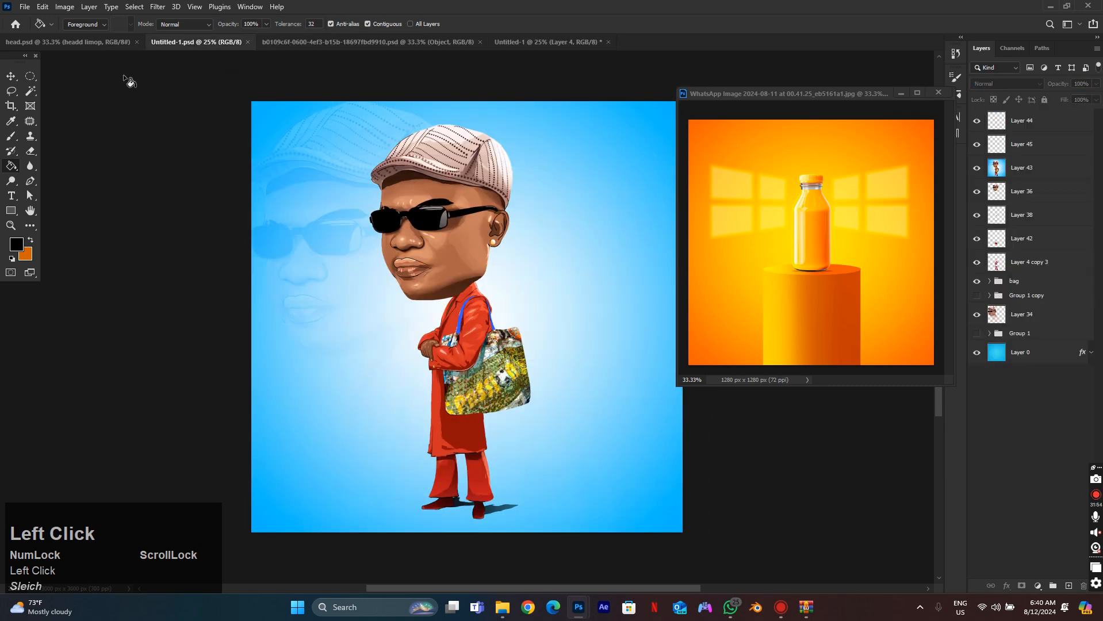
{"action": "left_click", "coordinate": [86, 40]}
{"action": "left_click", "coordinate": [201, 42]}
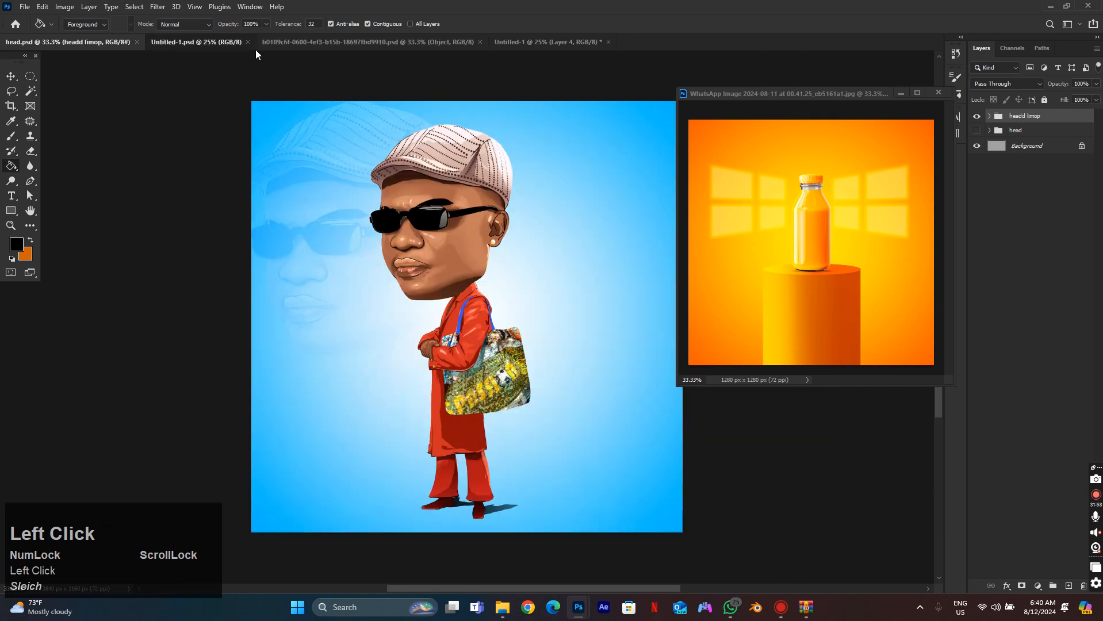
{"action": "left_click", "coordinate": [326, 44]}
{"action": "left_click", "coordinate": [494, 43]}
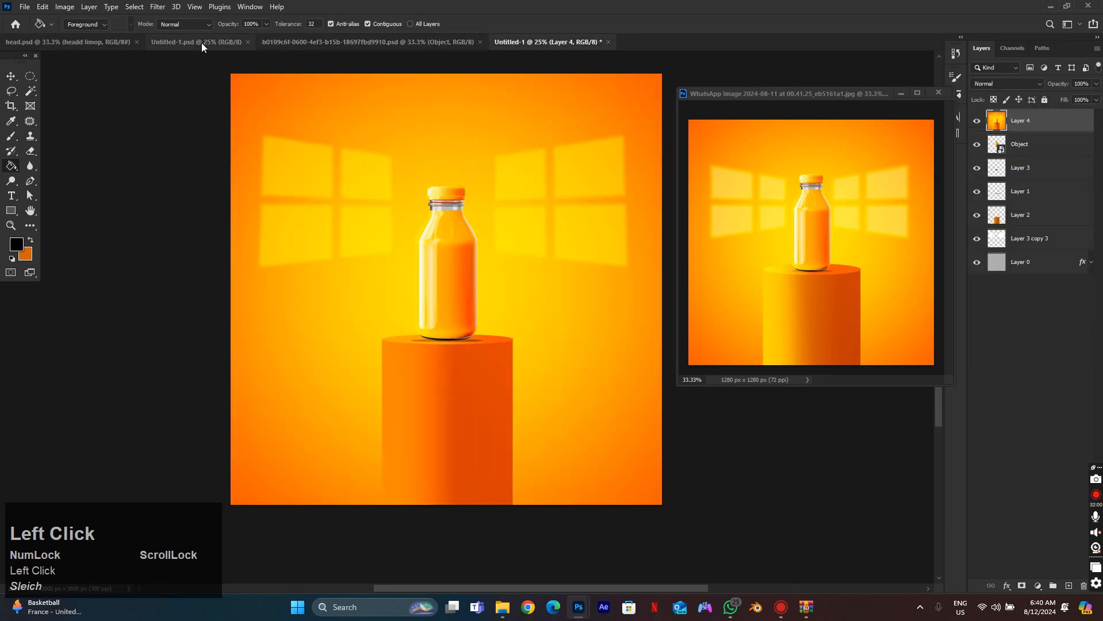
{"action": "left_click", "coordinate": [75, 43]}
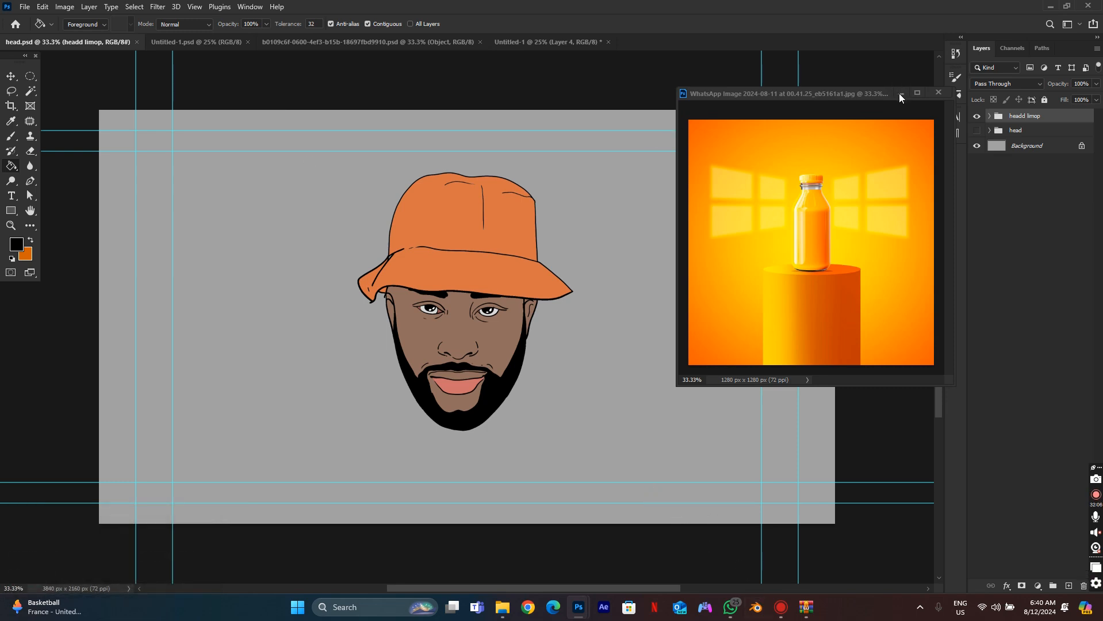
Dock the floating WhatsApp reference image with the other open documents and show the Untitled-1.psd character artwork.
{"action": "left_click_drag", "start_coordinate": [871, 93], "coordinate": [789, 49]}
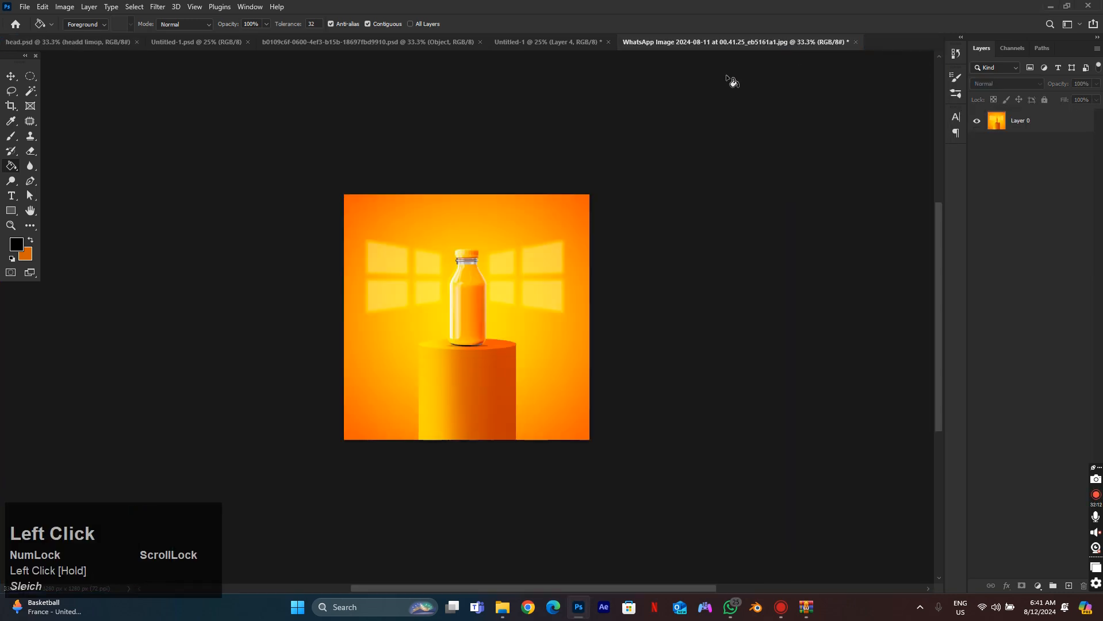
{"action": "left_click", "coordinate": [578, 44]}
{"action": "left_click", "coordinate": [417, 44]}
{"action": "left_click", "coordinate": [173, 42]}
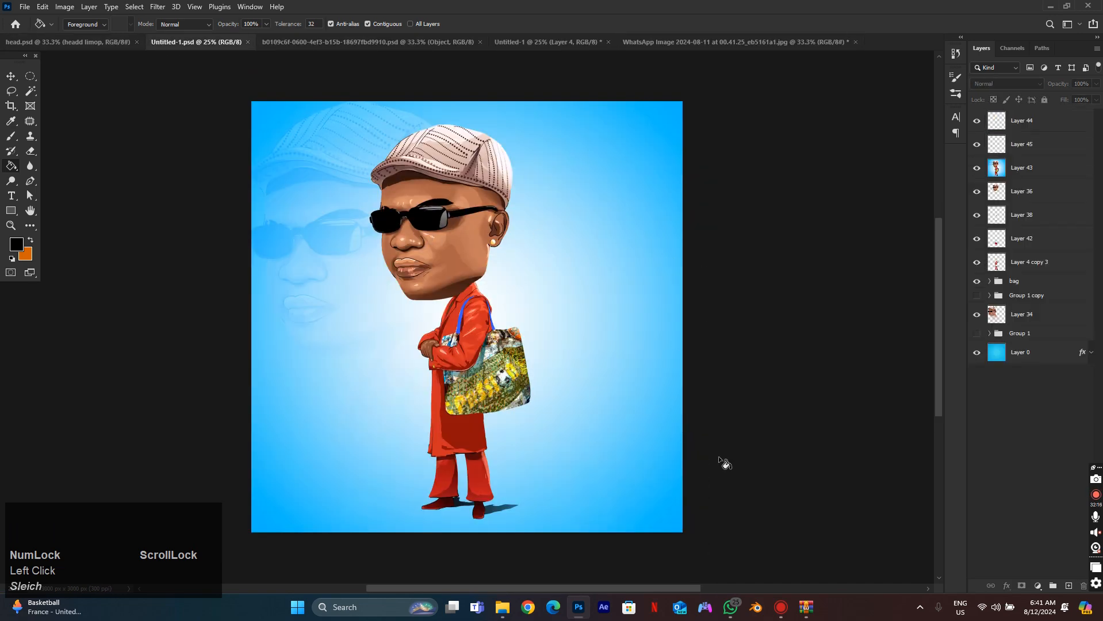
{"action": "mouse_move", "coordinate": [780, 608]}
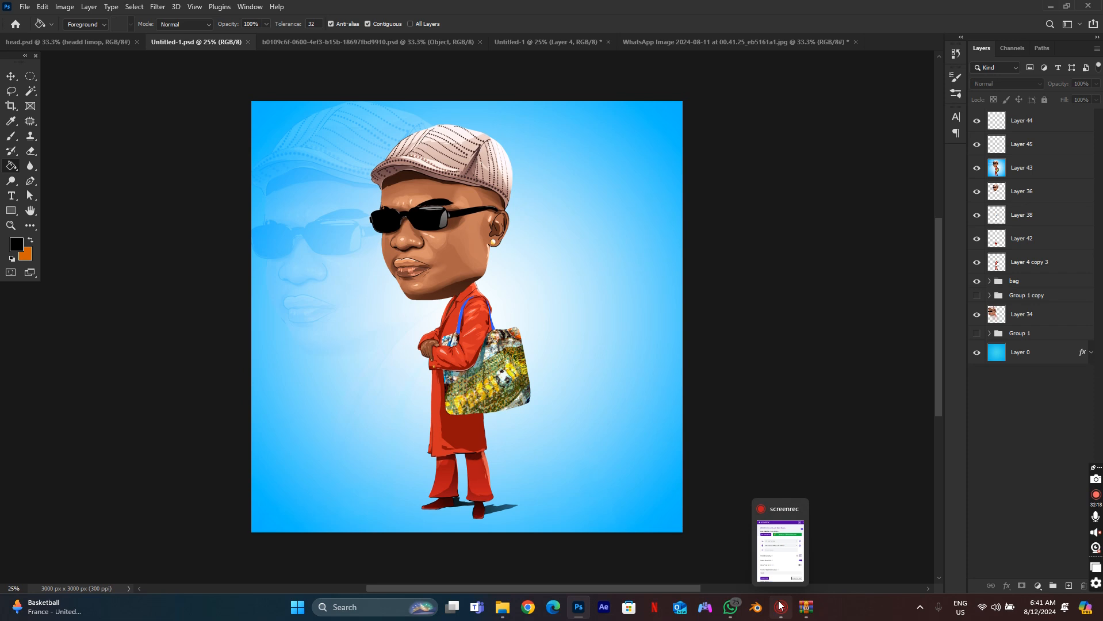
{"action": "left_click", "coordinate": [779, 585]}
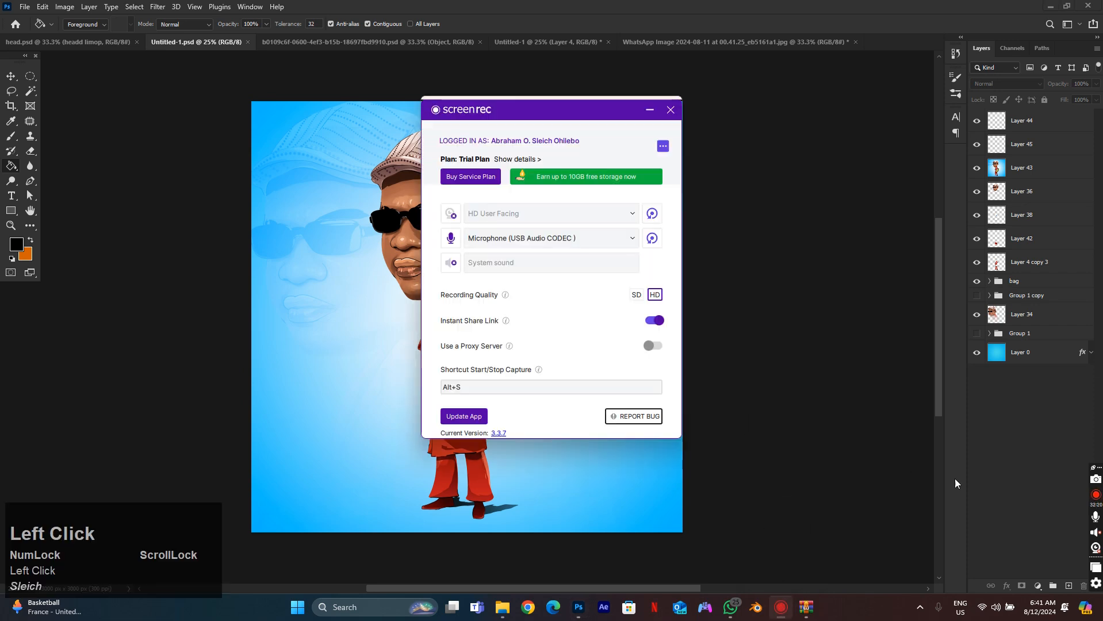